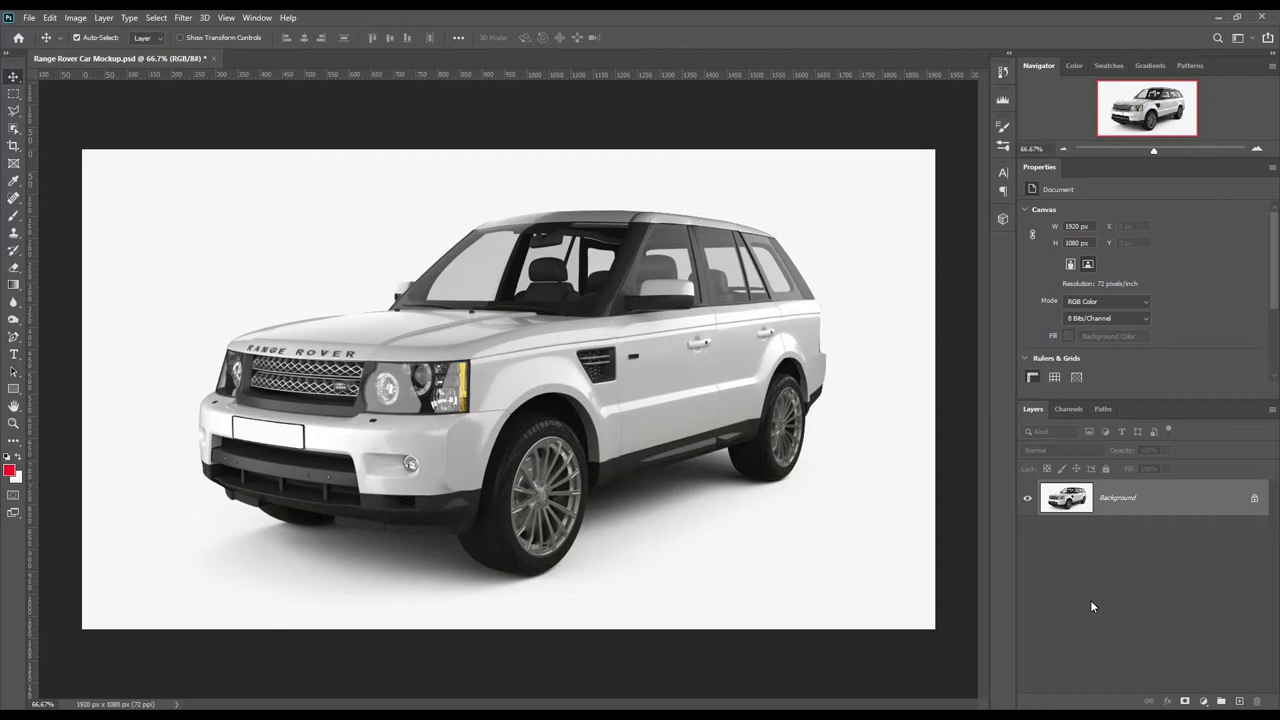
Step: Switch the Pen Tool to Shape mode and zoom in to 200% on the car
right_click(15, 341)
click(70, 334)
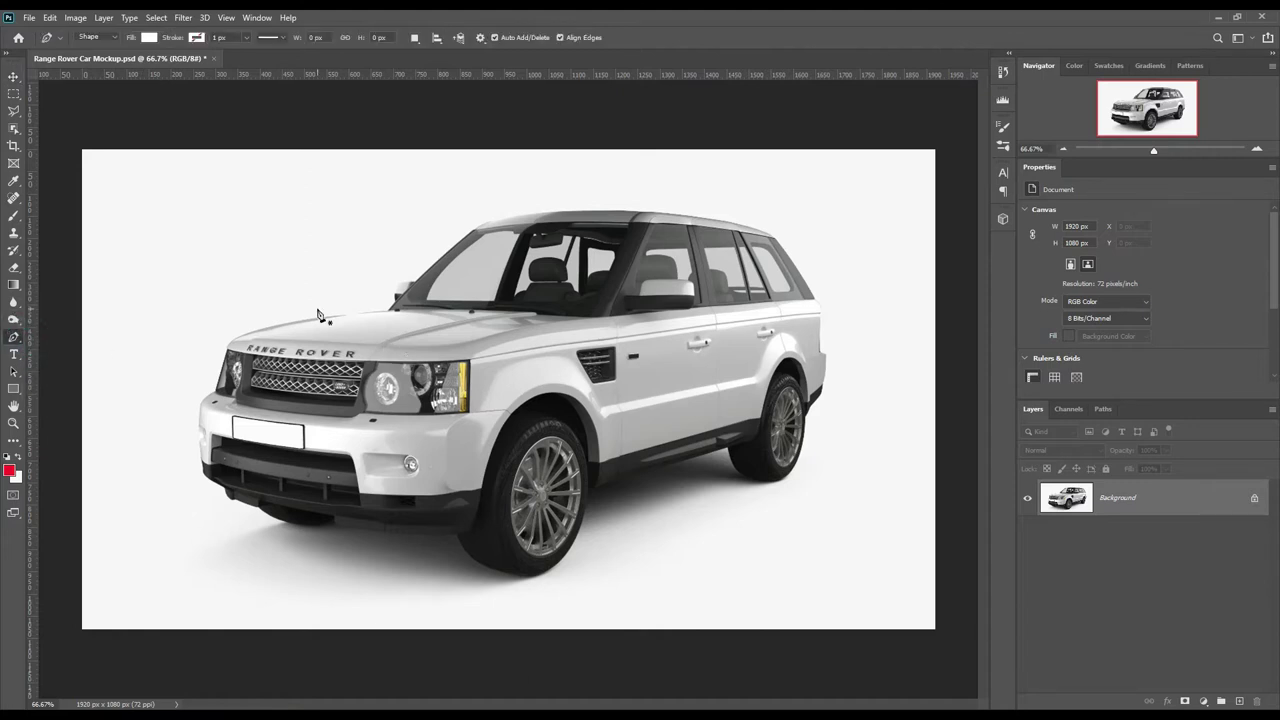
scroll(273, 322, up, 1)
scroll(273, 322, up, 2)
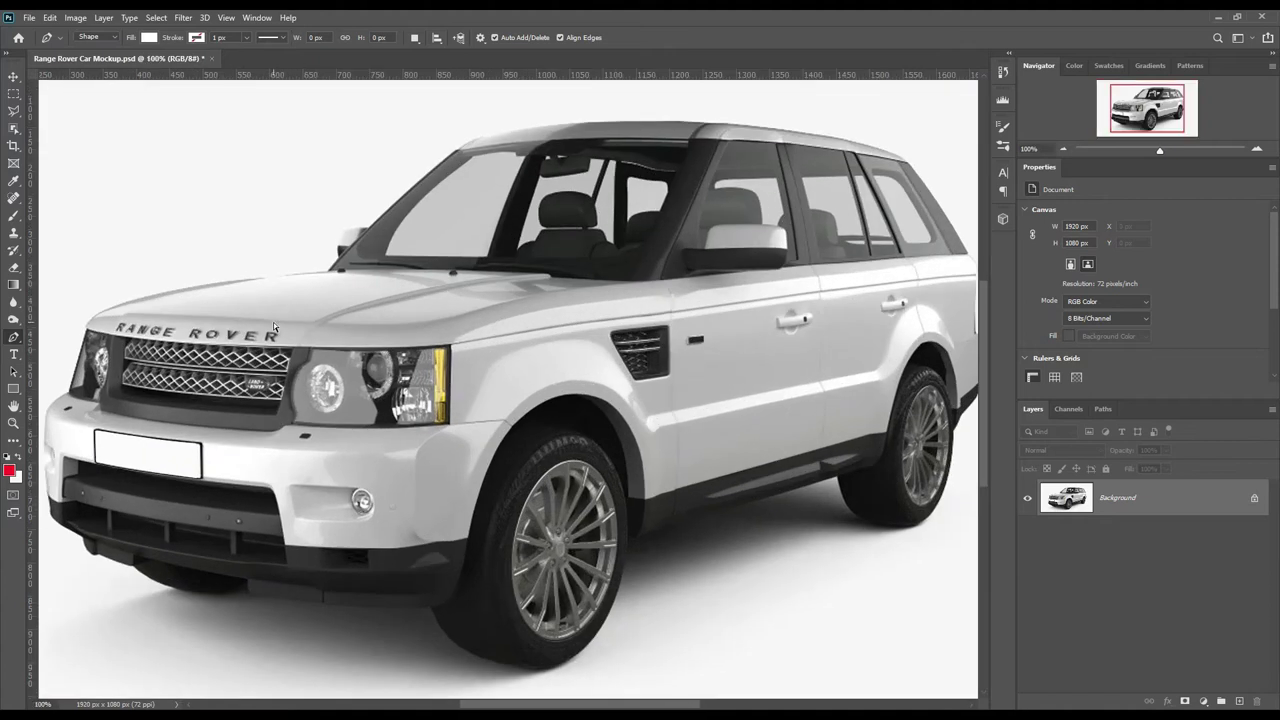
scroll(273, 322, up, 2)
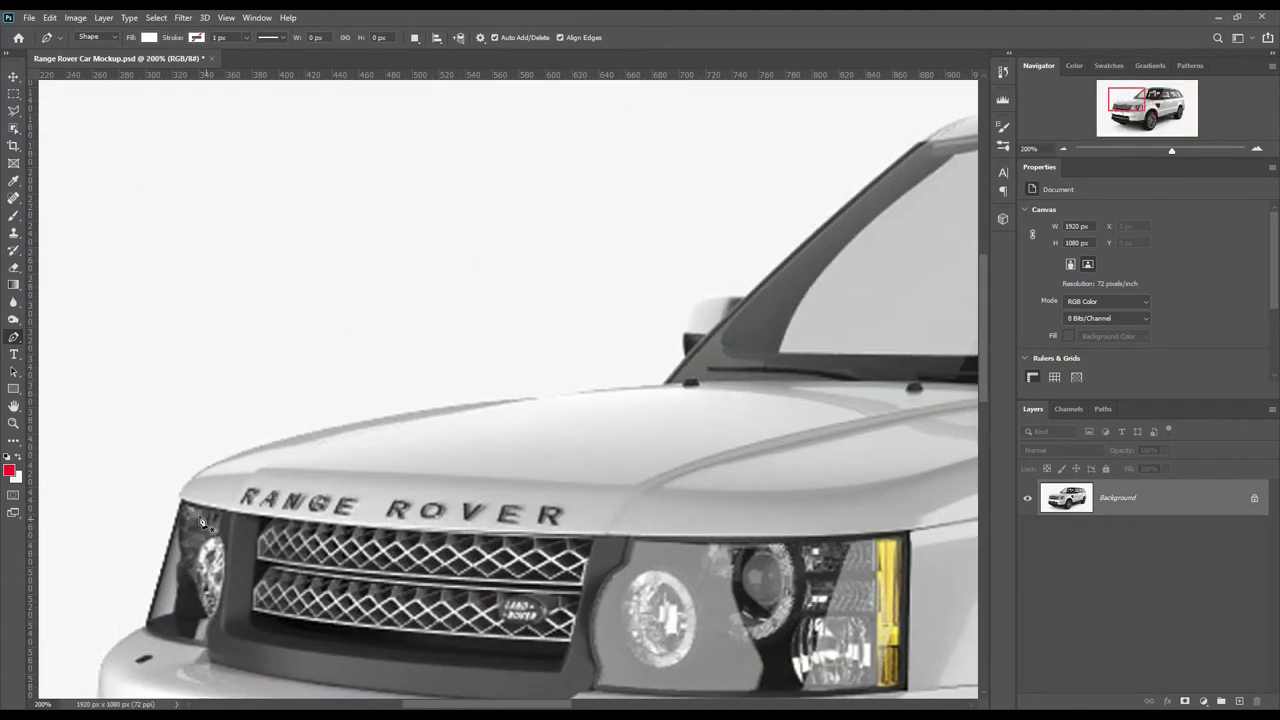
Step: Start Shape 1 at the hood edge along the window line and rear edge, at 0% opacity
click(663, 394)
scroll(560, 345, right, 3)
scroll(593, 405, right, 5)
click(600, 437)
scroll(683, 479, right, 5)
click(750, 450)
click(750, 471)
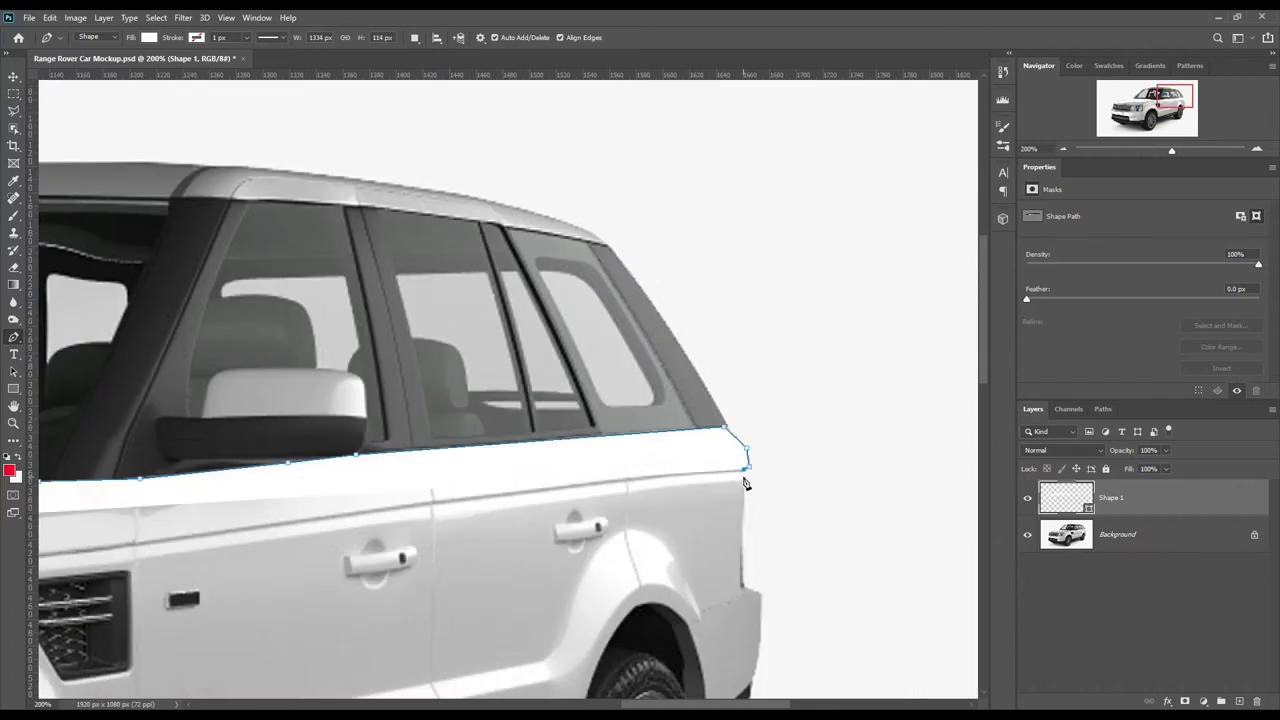
click(746, 588)
scroll(767, 474, down, 3)
scroll(766, 474, down, 2)
key(0)
key(0)
Step: Continue the outline round the rear bumper, wheel arch, lower sill and front bumper
click(764, 430)
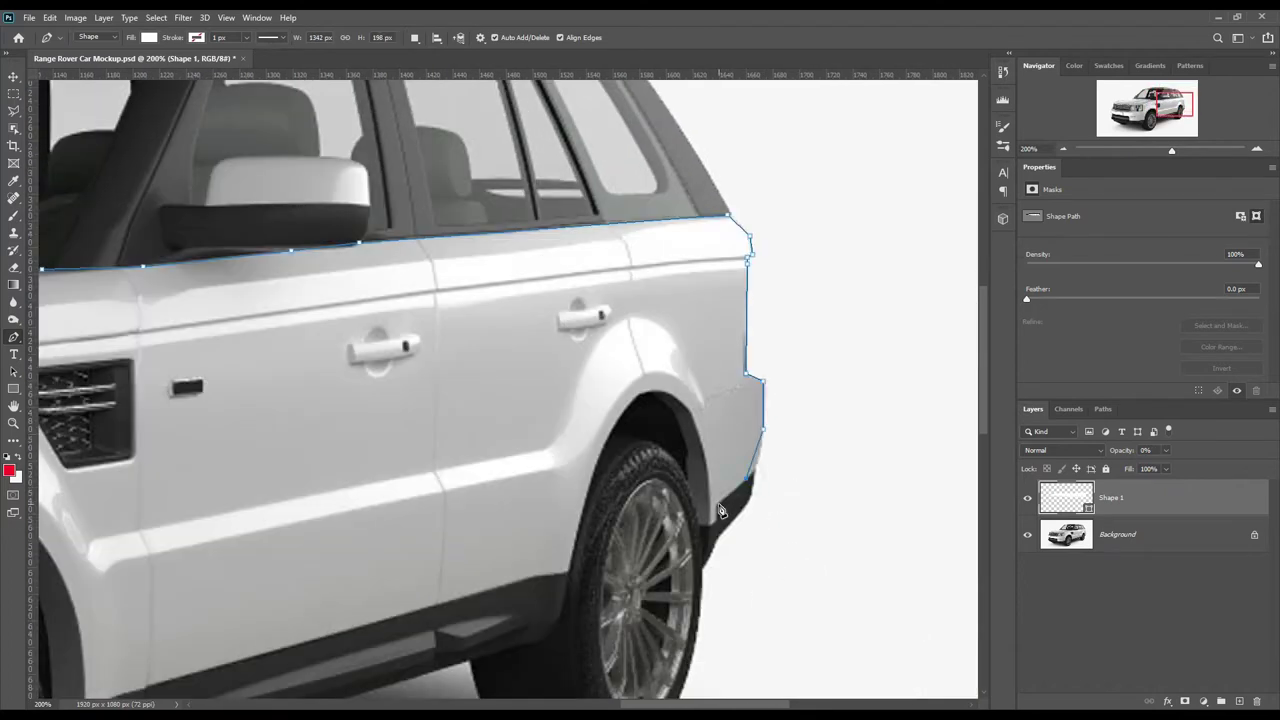
click(674, 416)
click(651, 396)
scroll(660, 420, down, 2)
click(607, 475)
click(186, 588)
click(135, 607)
scroll(120, 633, left, 15)
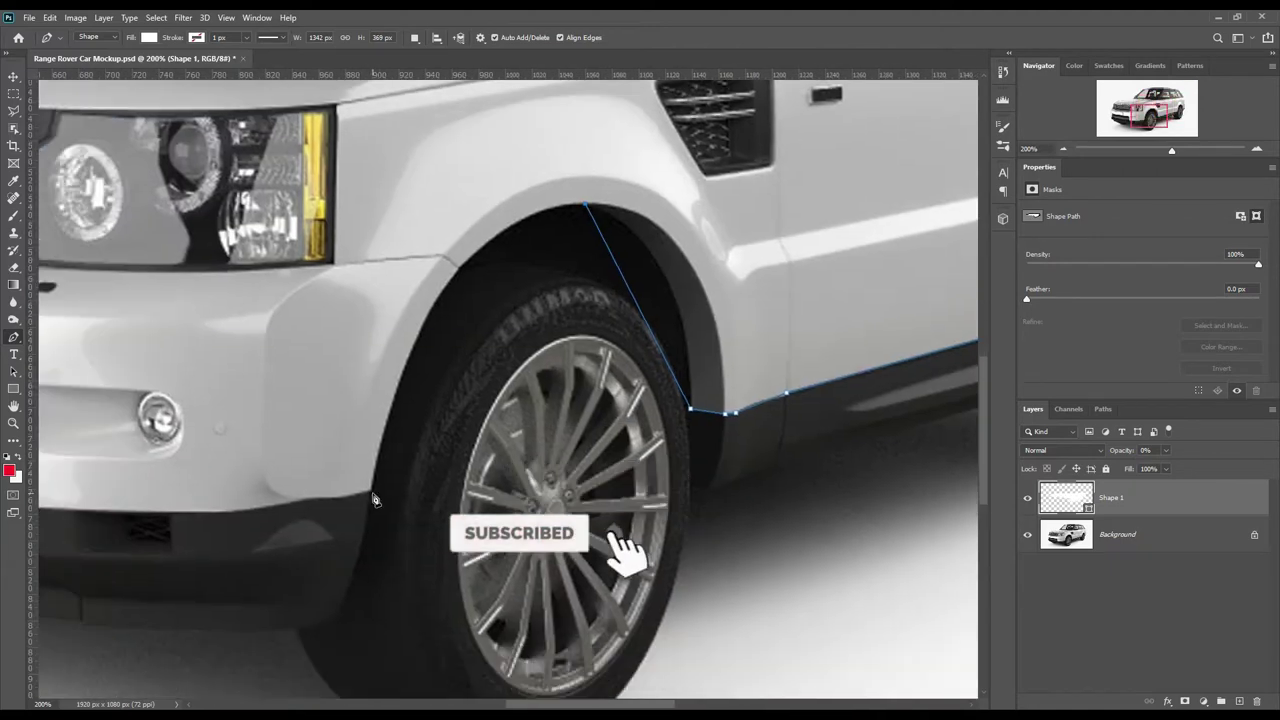
click(915, 553)
click(765, 573)
click(549, 569)
scroll(508, 484, left, 8)
scroll(508, 484, up, 1)
Step: Finish the outline along the grille, bumper corner and under the headlight
click(883, 533)
click(846, 513)
click(489, 461)
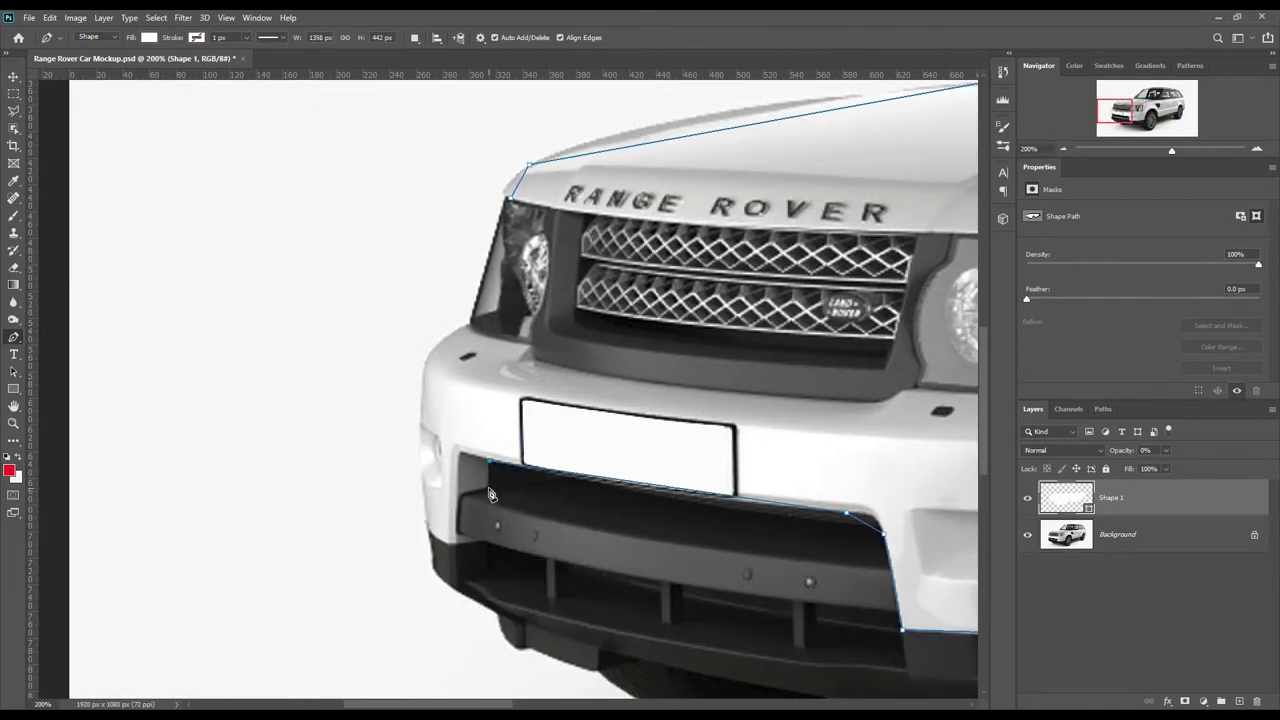
drag(457, 543, 483, 540)
scroll(424, 428, up, 2)
click(534, 451)
click(856, 498)
drag(897, 488, 920, 484)
scroll(908, 486, right, 10)
click(760, 494)
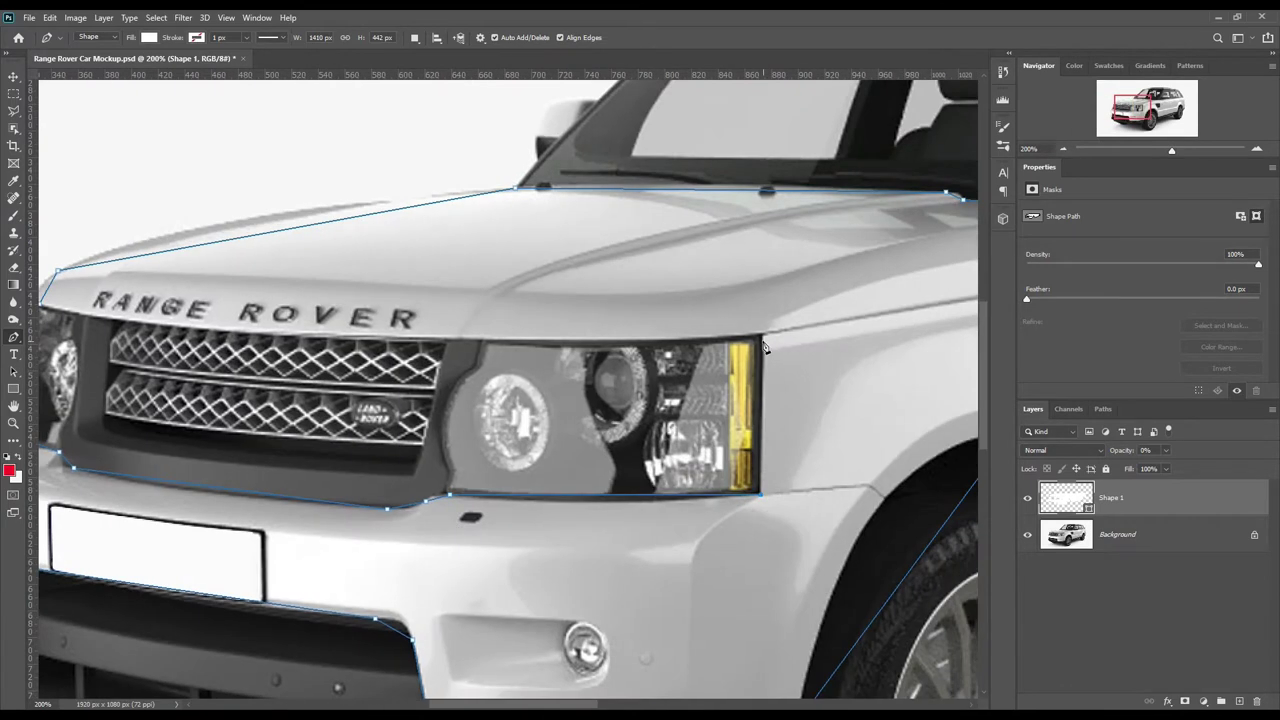
scroll(763, 346, left, 8)
scroll(763, 346, up, 2)
click(368, 366)
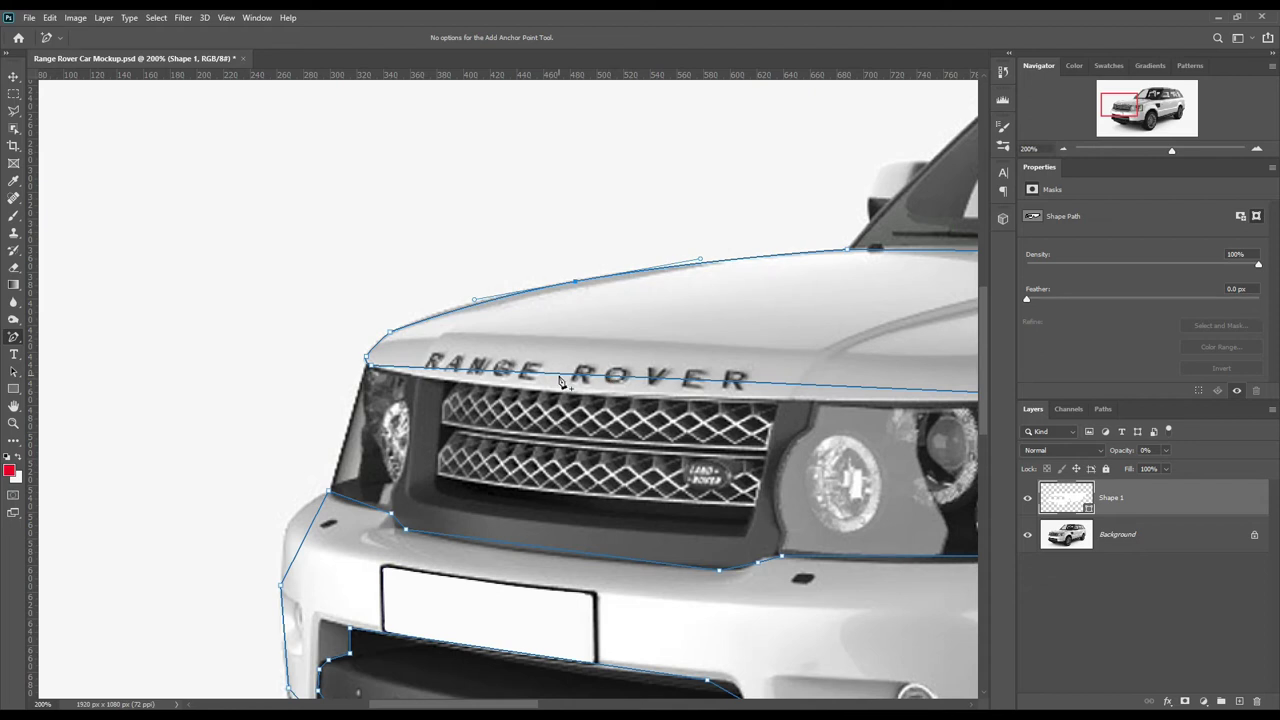
Step: Add curved anchors at the headlight top, bumper corner and lower grille
scroll(607, 420, right, 5)
click(598, 402)
scroll(380, 568, left, 6)
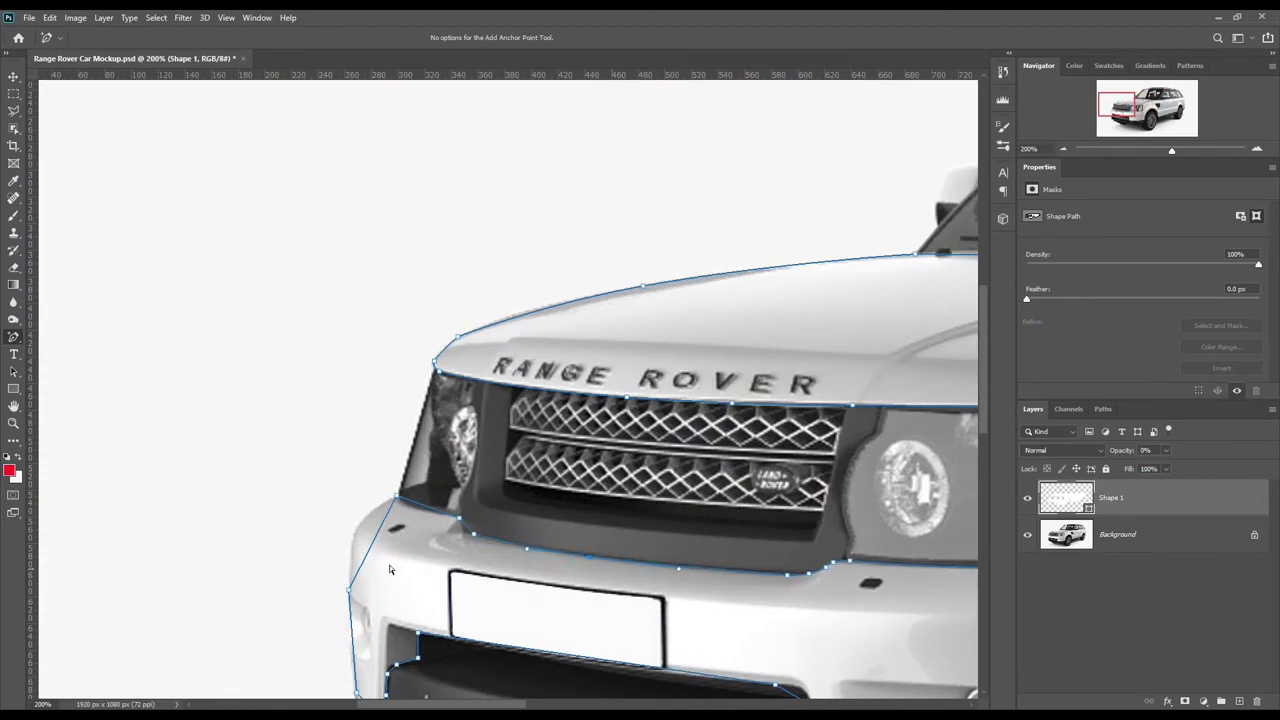
drag(366, 538, 383, 512)
scroll(368, 575, down, 2)
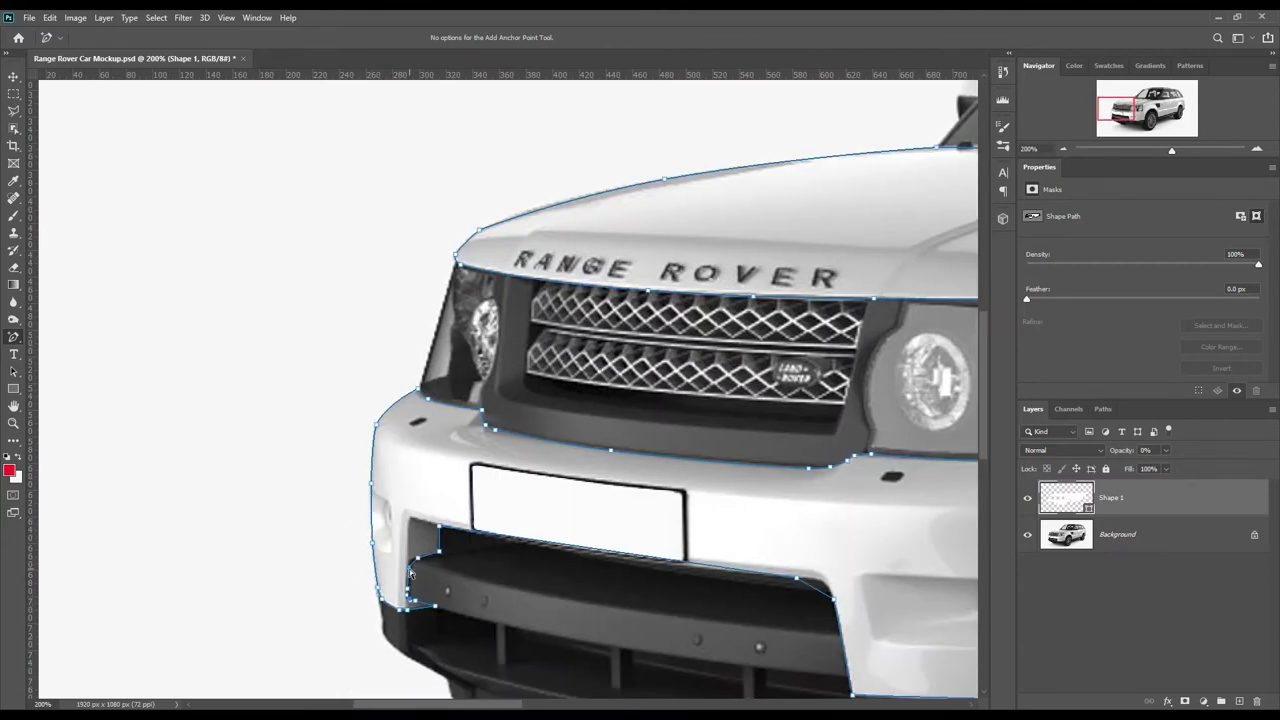
click(606, 553)
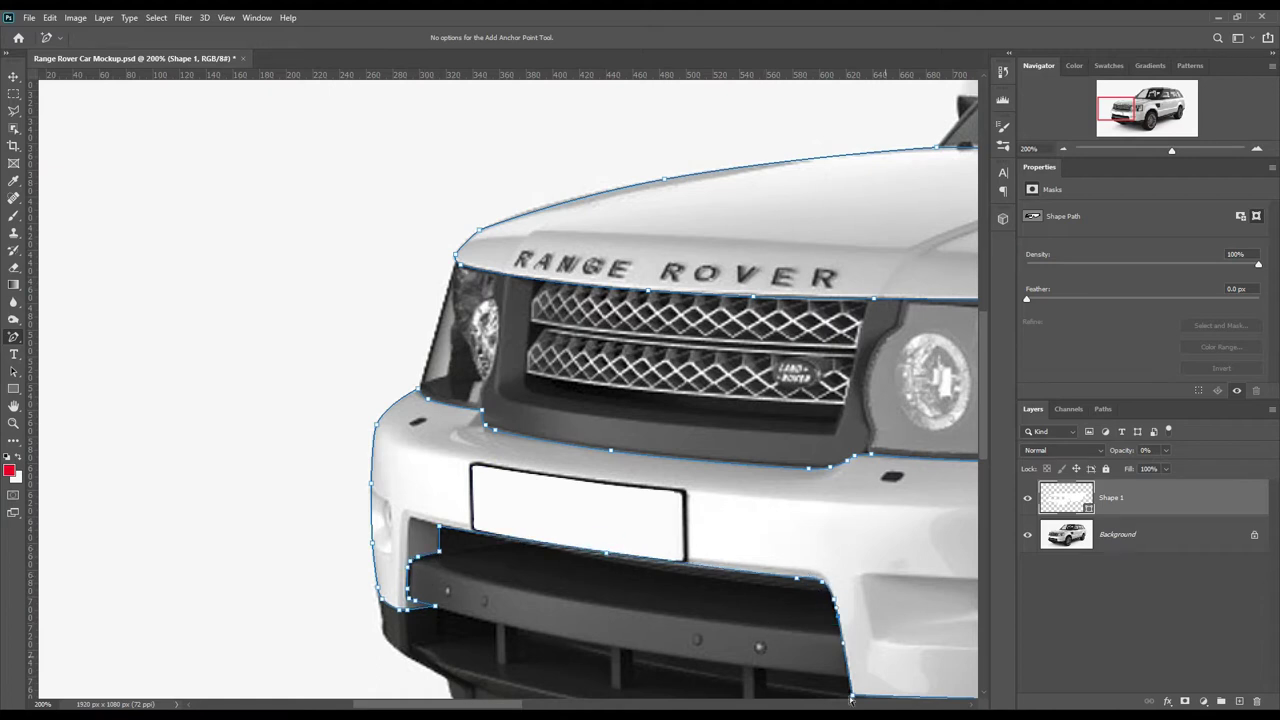
scroll(843, 658, down, 2)
scroll(843, 658, right, 2)
scroll(700, 590, right, 5)
Step: Curve the outline around the front and rear wheel arches with new anchors
drag(620, 420, 585, 417)
drag(700, 314, 619, 314)
drag(760, 230, 735, 205)
drag(761, 459, 546, 472)
mouse_move(629, 325)
mouse_down()
mouse_move(674, 334)
mouse_move(644, 273)
mouse_up()
click(765, 405)
drag(765, 425, 304, 484)
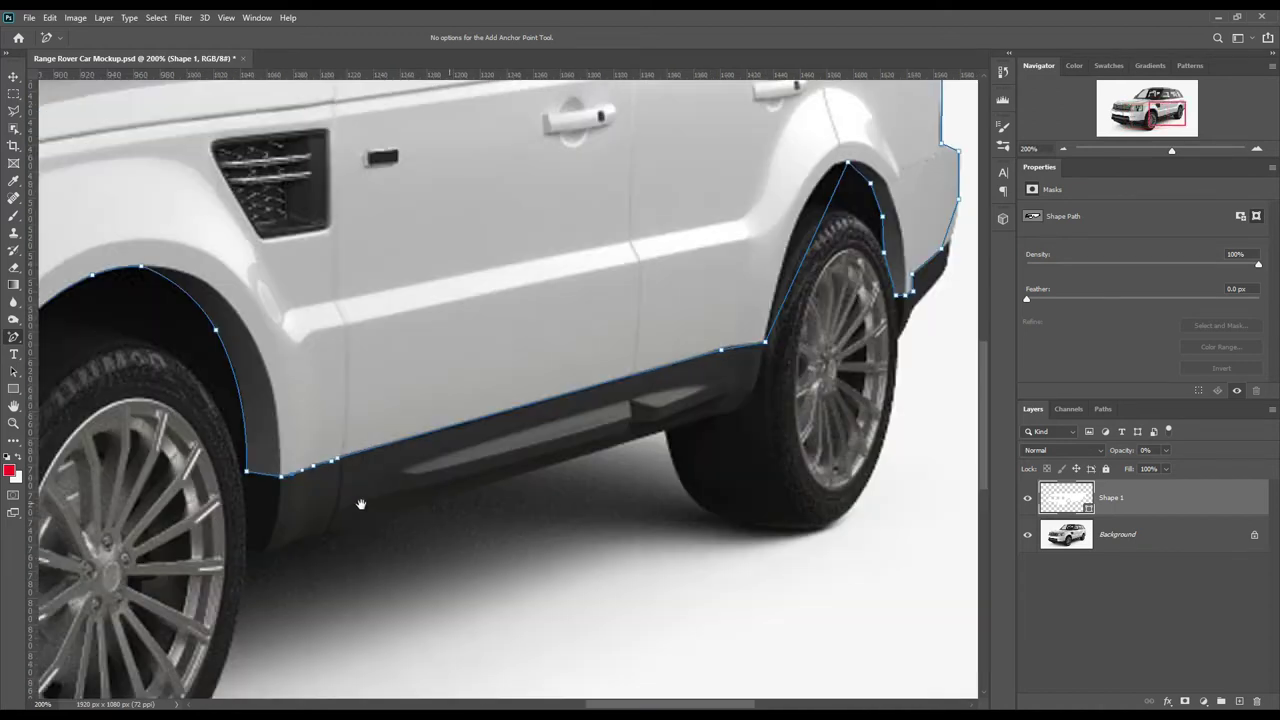
drag(714, 357, 752, 347)
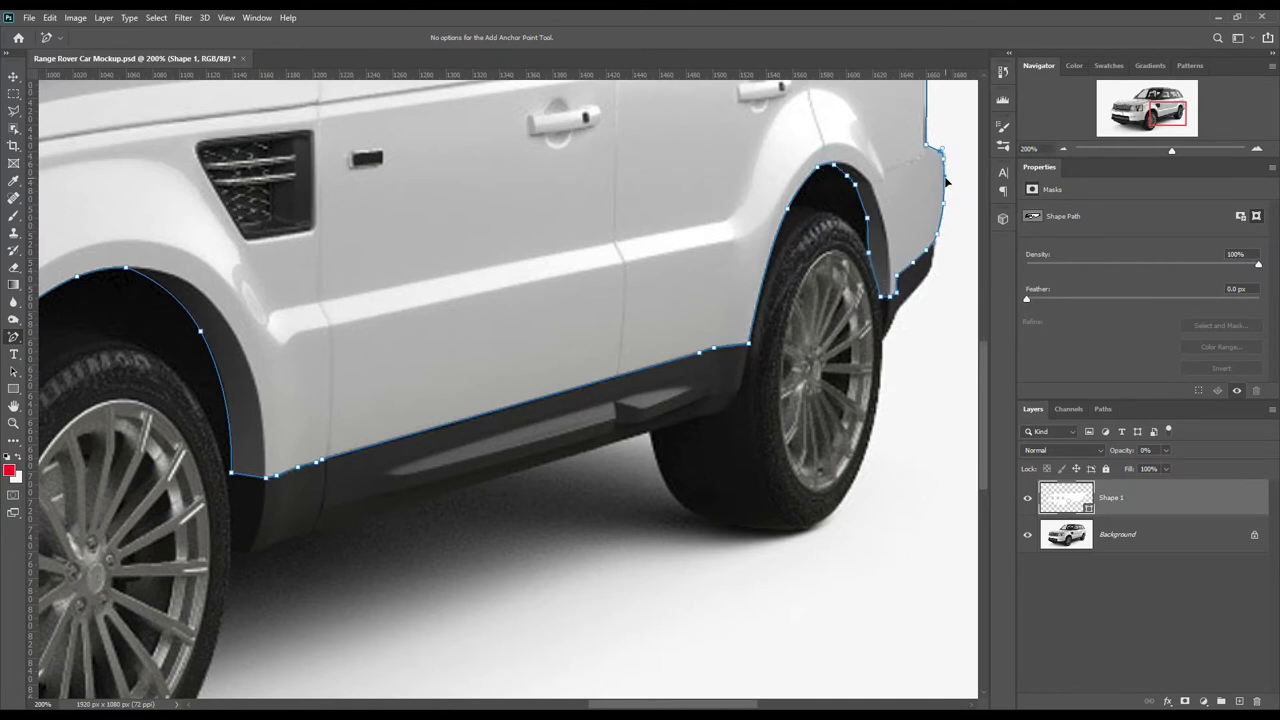
Step: Pan across the windows, roofline, side doors and rear wheel to check the outline
drag(941, 160, 888, 460)
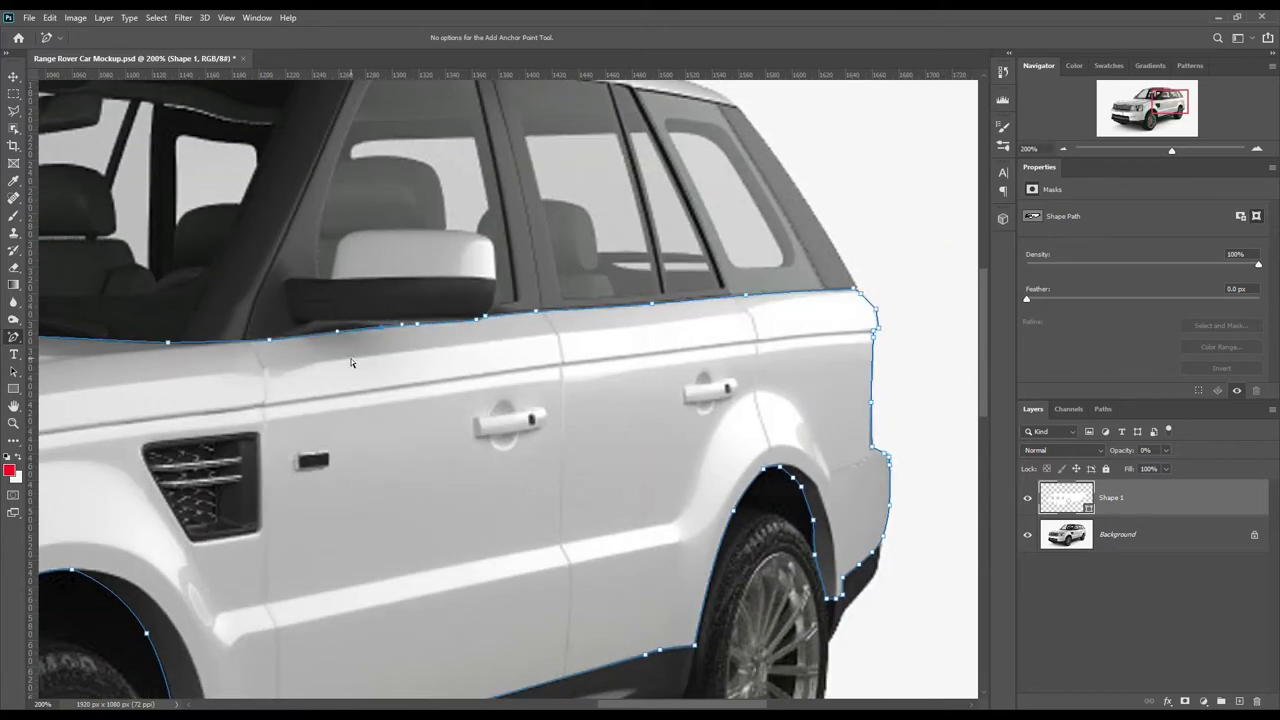
scroll(218, 377, left, 3)
scroll(453, 556, left, 3)
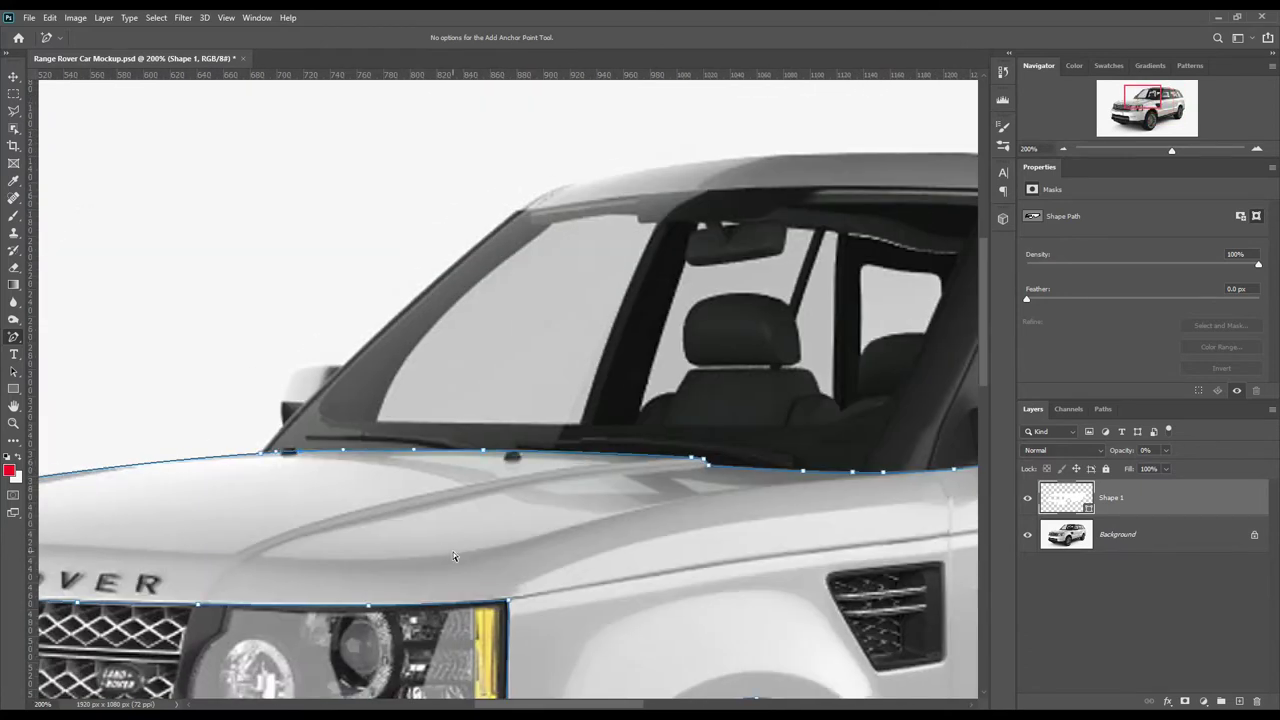
drag(453, 556, 239, 412)
drag(560, 470, 346, 308)
mouse_move(560, 409)
mouse_down()
mouse_move(379, 461)
mouse_move(557, 467)
mouse_up()
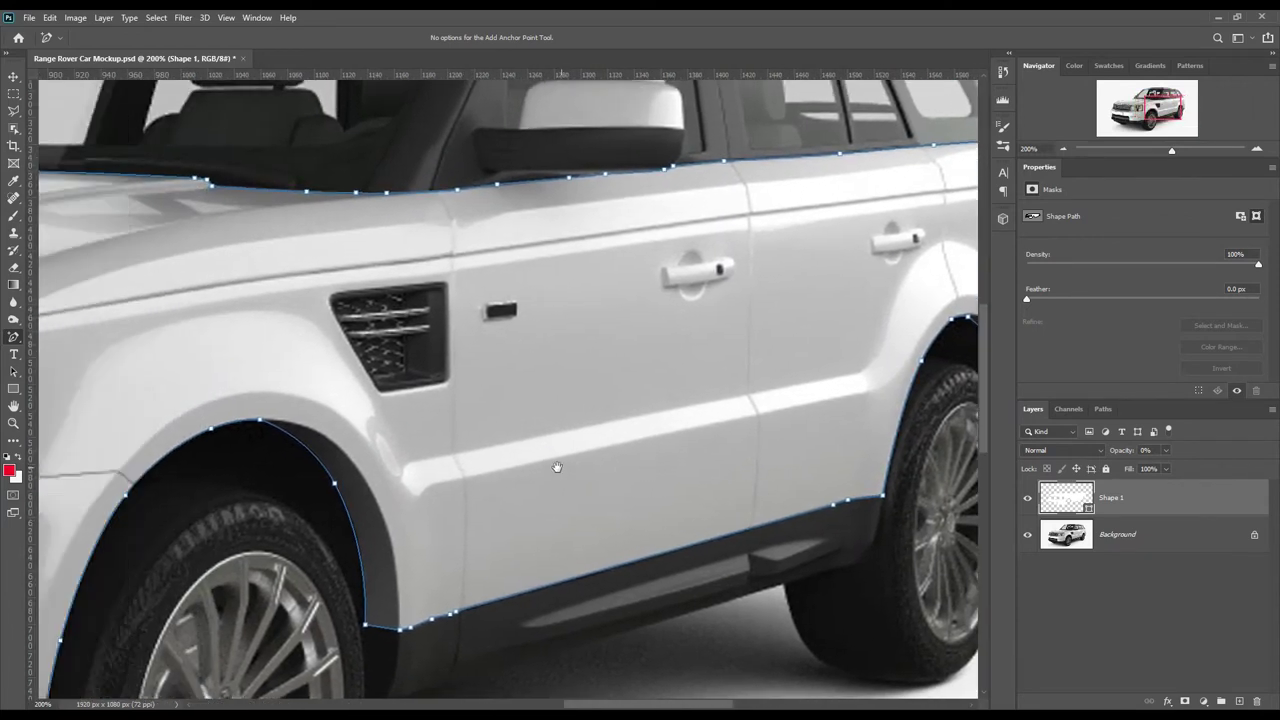
click(1134, 500)
right_click(15, 337)
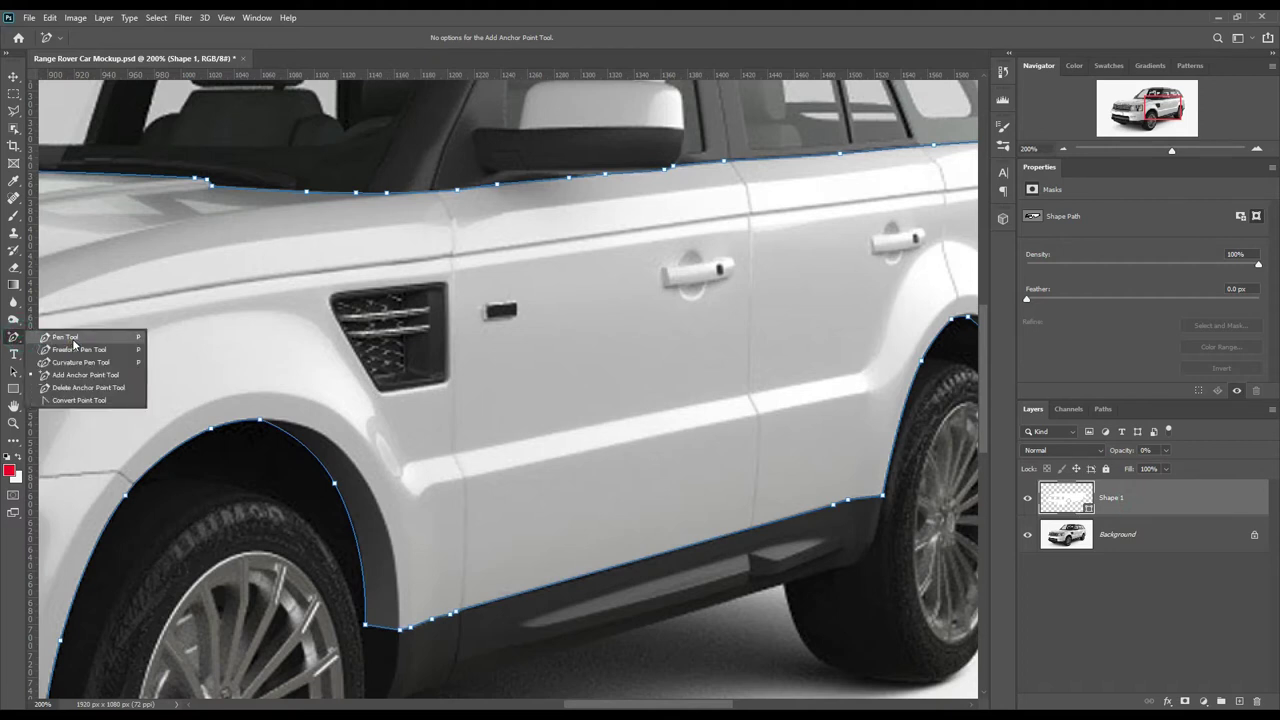
Step: Draw Shape 2 around the side air vent at 0% opacity
click(66, 337)
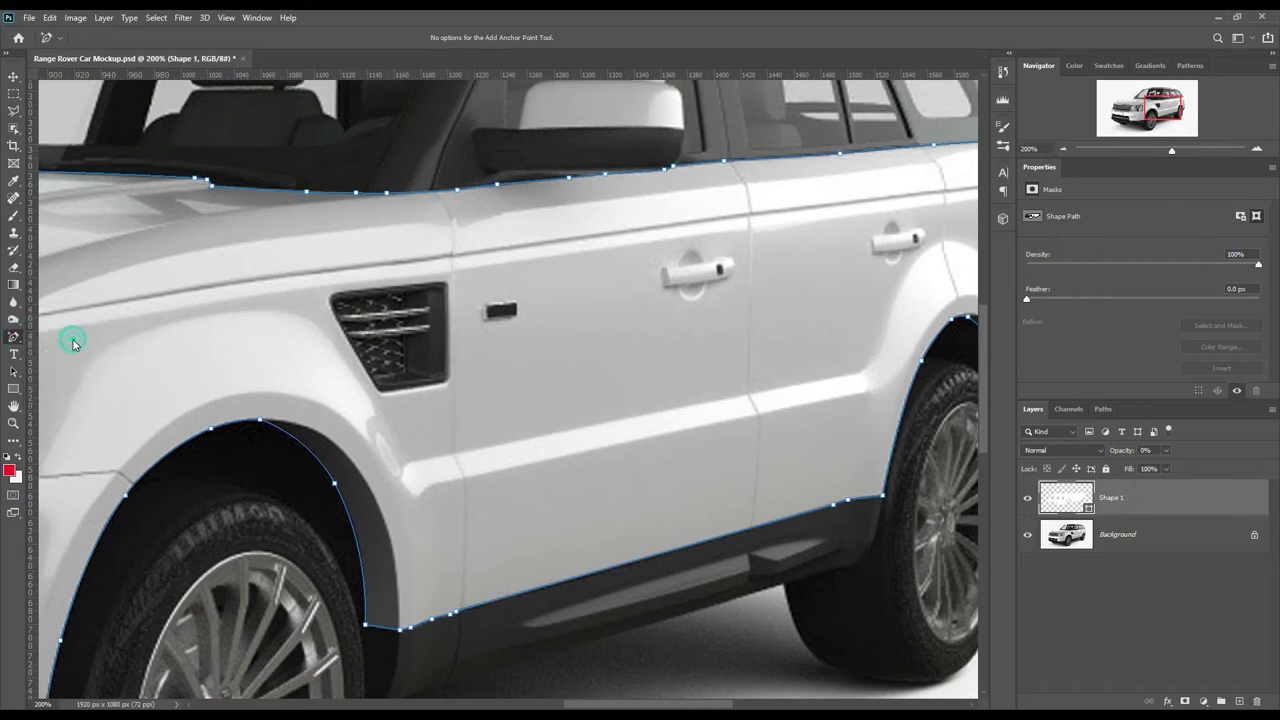
click(442, 286)
click(334, 304)
click(379, 392)
click(447, 380)
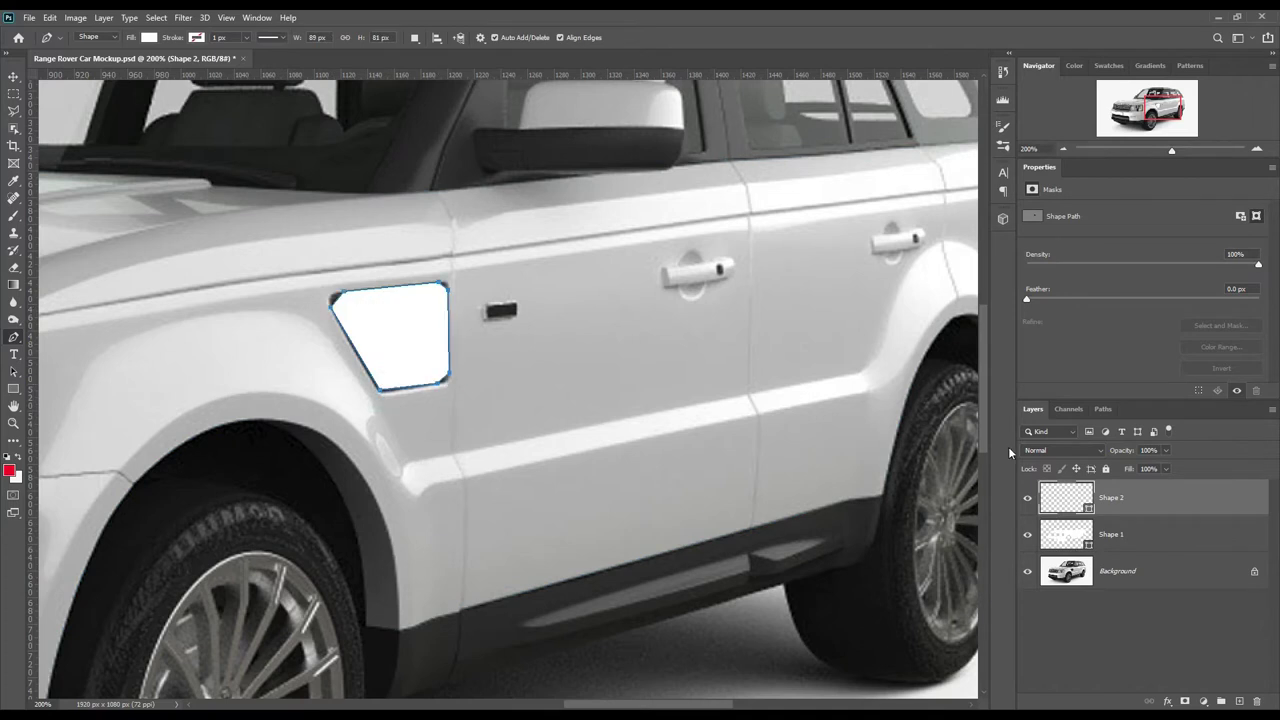
key(0)
key(0)
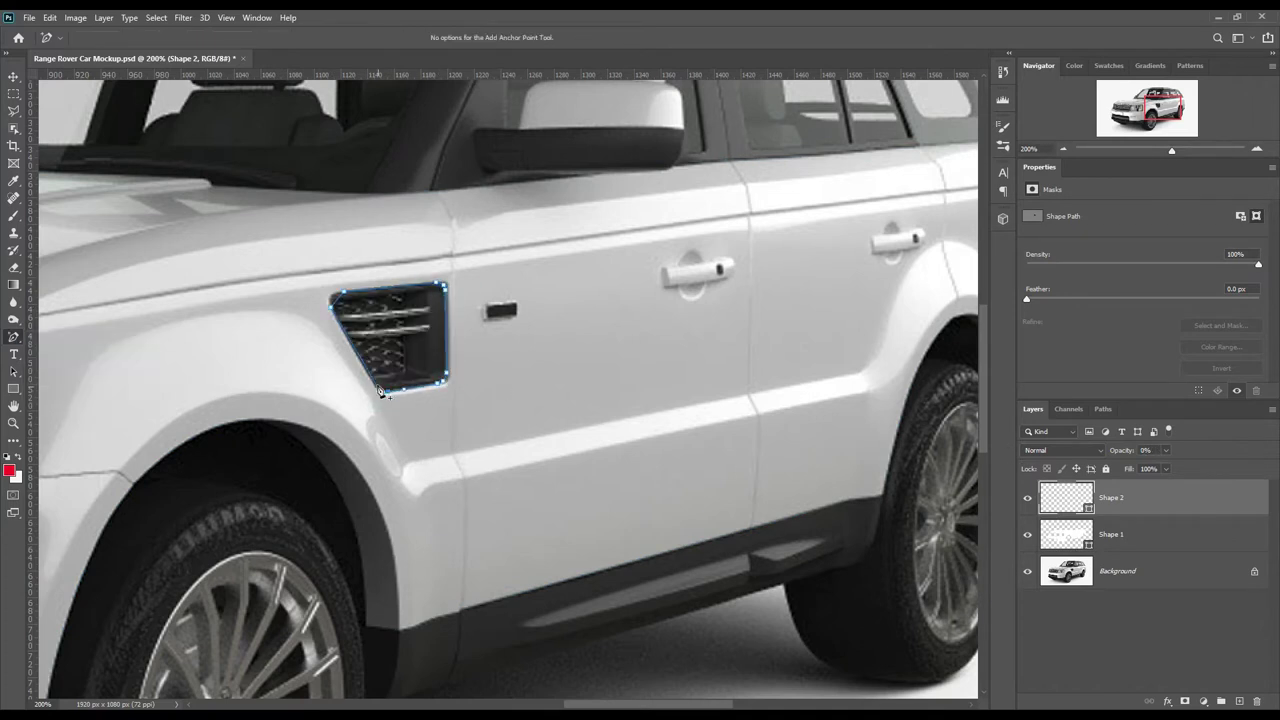
scroll(471, 357, right, 3)
scroll(471, 357, up, 1)
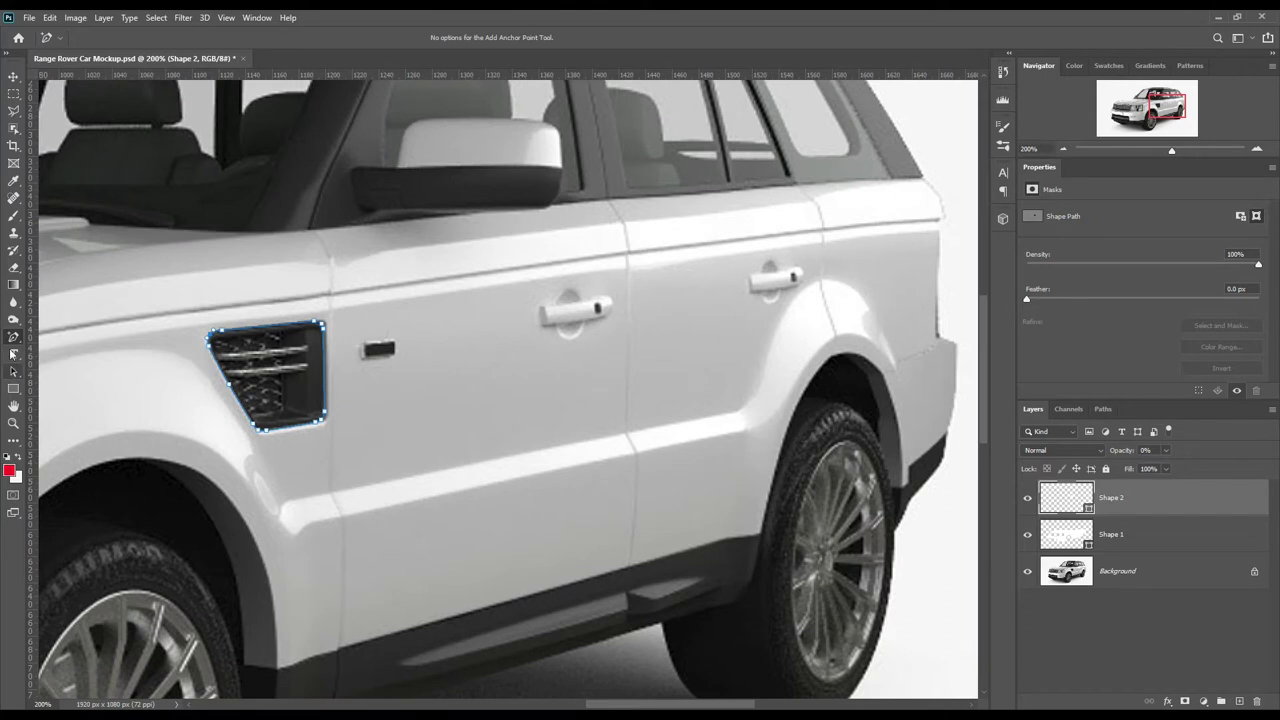
Step: Draw Shape 3 around the small black side marker
right_click(14, 337)
click(60, 328)
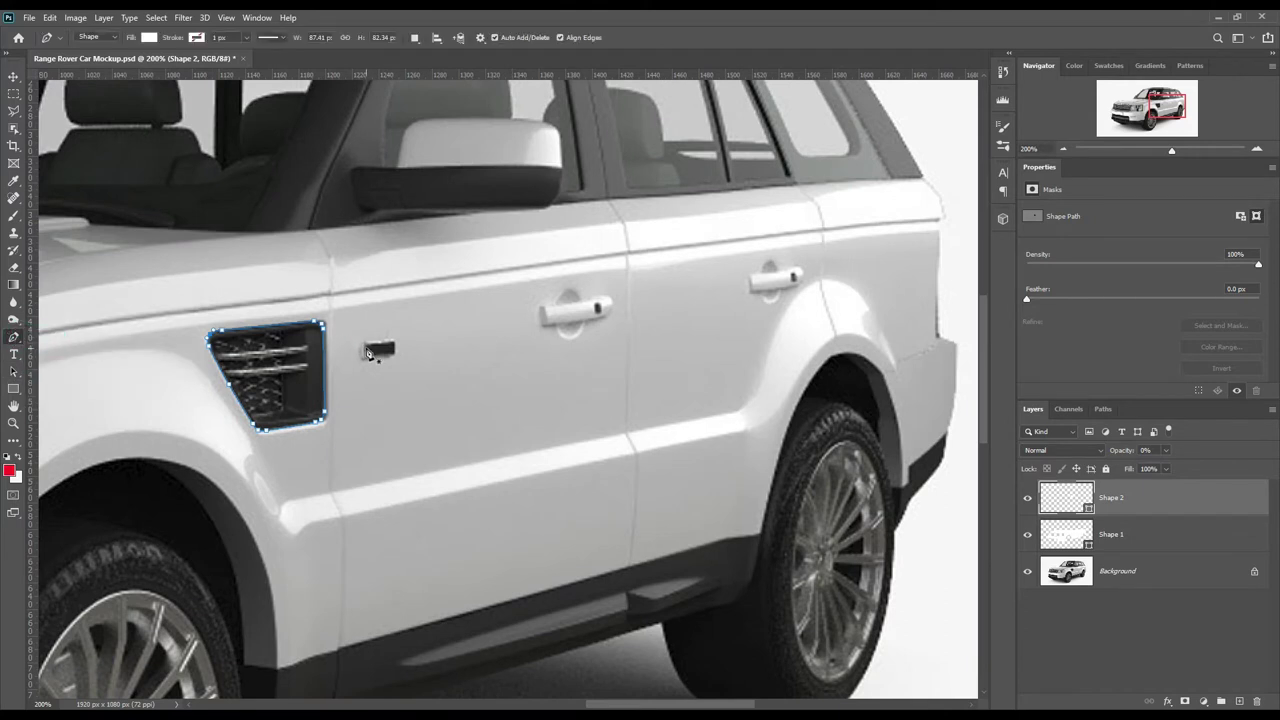
click(363, 350)
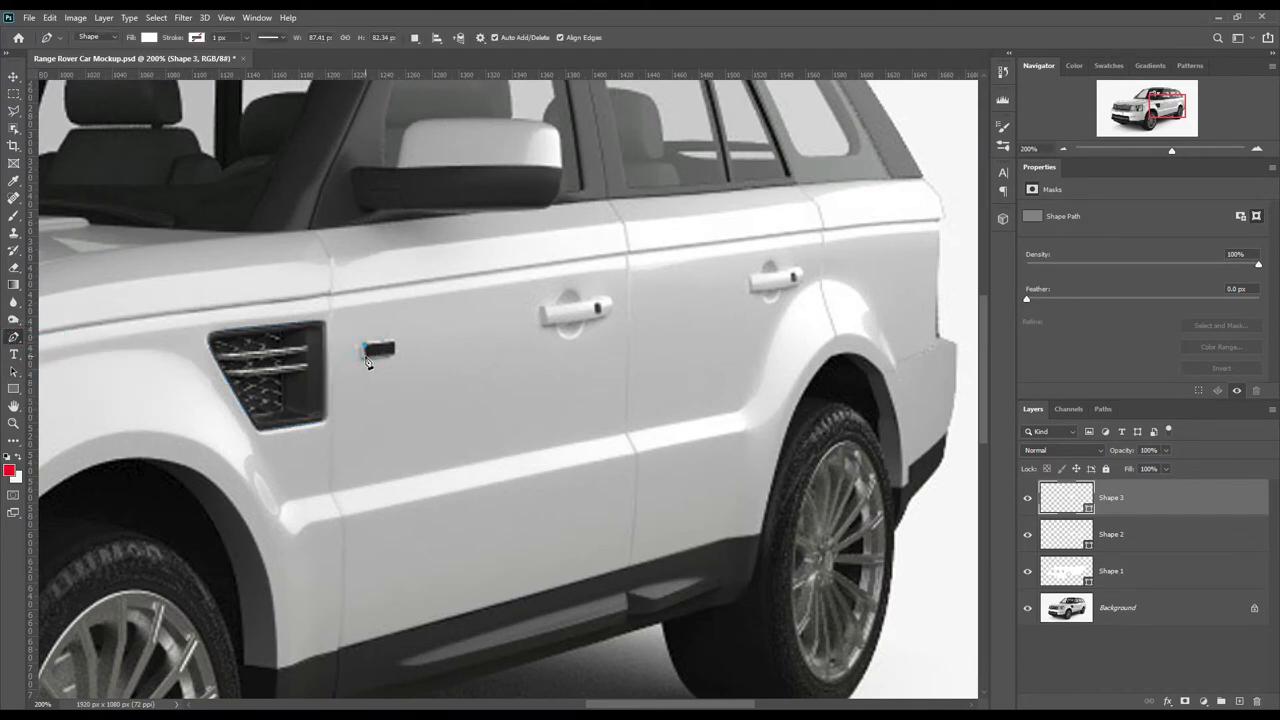
click(380, 358)
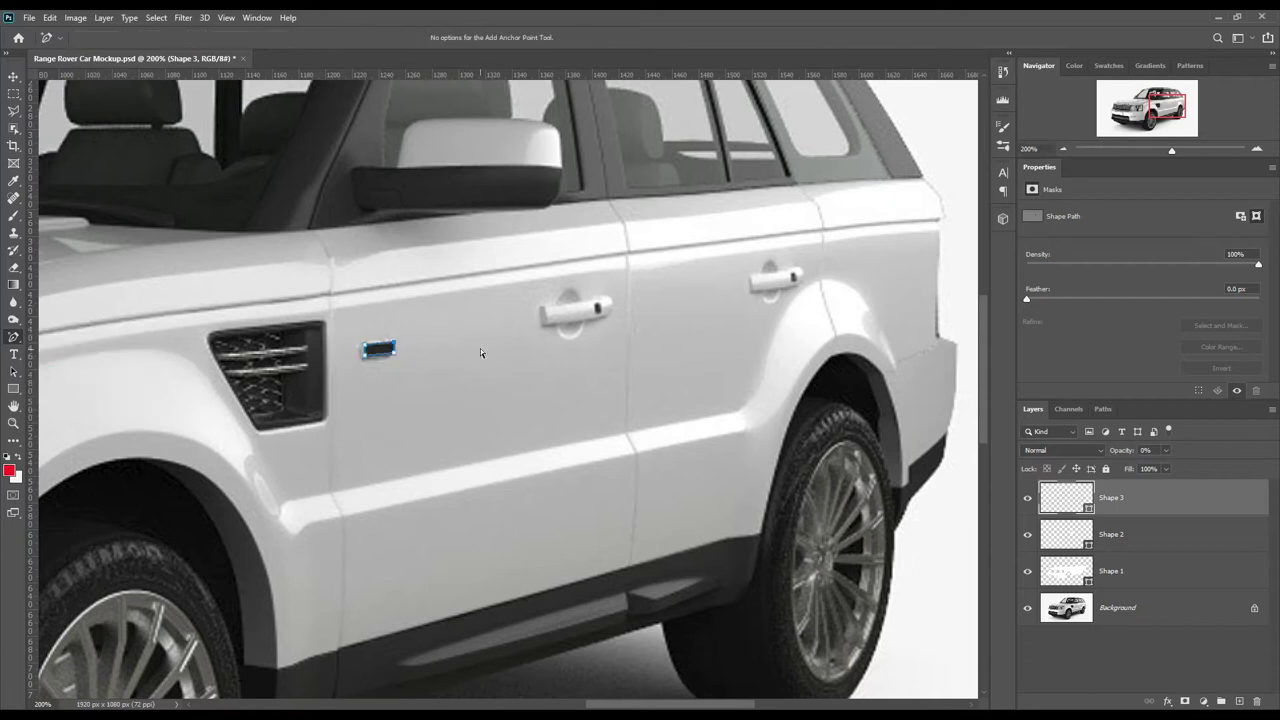
mouse_move(608, 200)
mouse_down()
mouse_move(926, 503)
mouse_move(670, 507)
mouse_up()
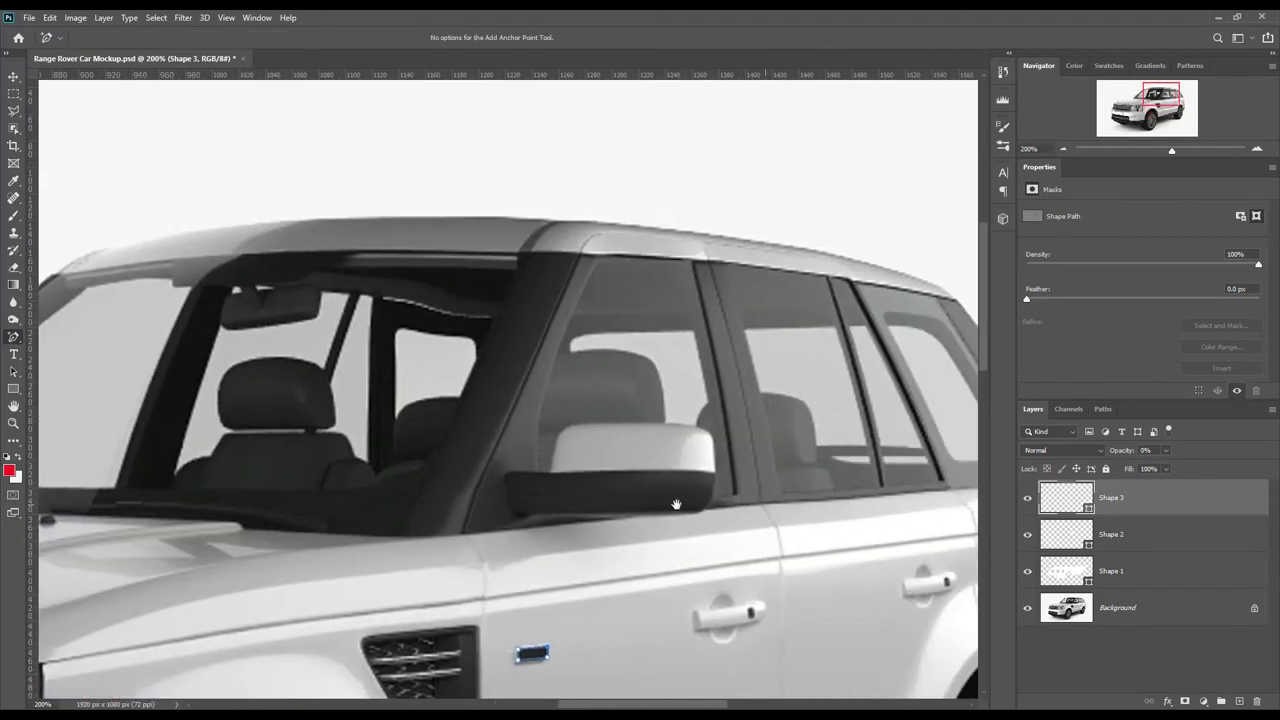
Step: Start Shape 4 as a 0%-opacity strip along the roof
right_click(13, 337)
click(72, 341)
click(865, 305)
click(458, 252)
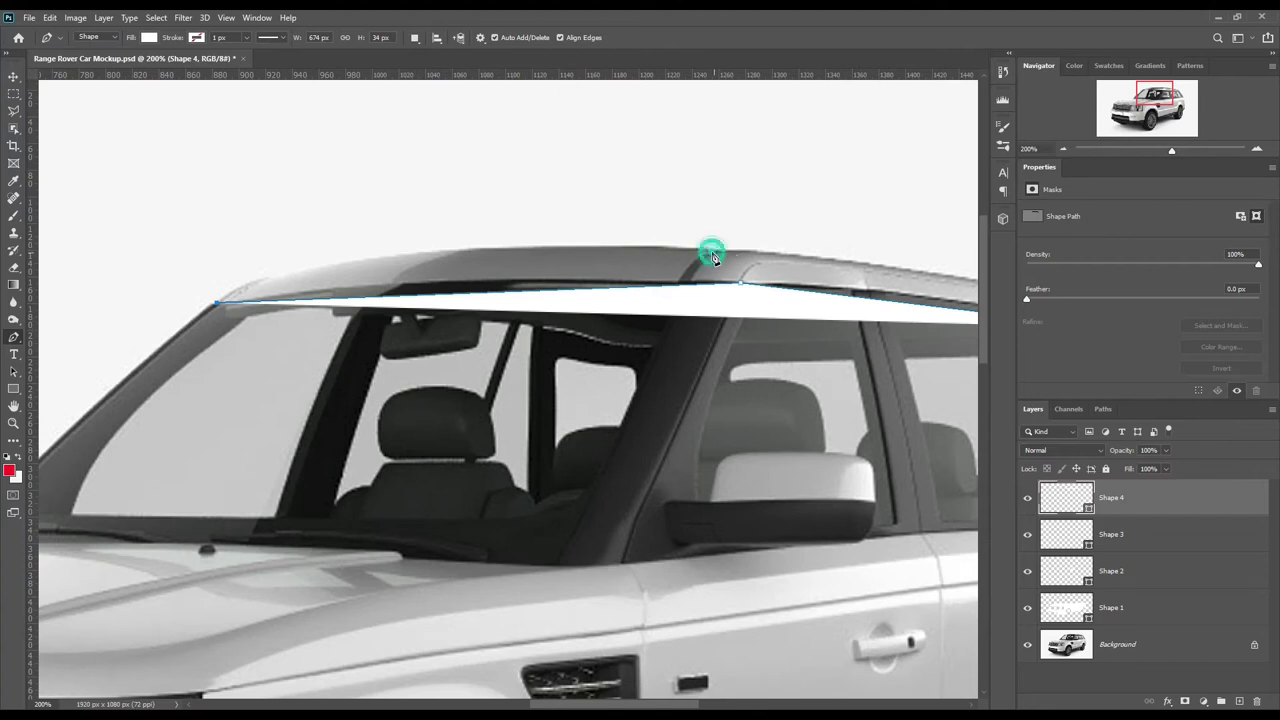
key(0)
key(0)
mouse_move(714, 261)
mouse_down()
mouse_move(557, 274)
mouse_move(682, 300)
mouse_up()
click(652, 269)
Step: Curve the roof outline along the roof edge, then zoom to 300% on the roof and mirror
drag(233, 317, 233, 292)
drag(420, 300, 420, 275)
drag(170, 322, 167, 308)
drag(378, 321, 320, 311)
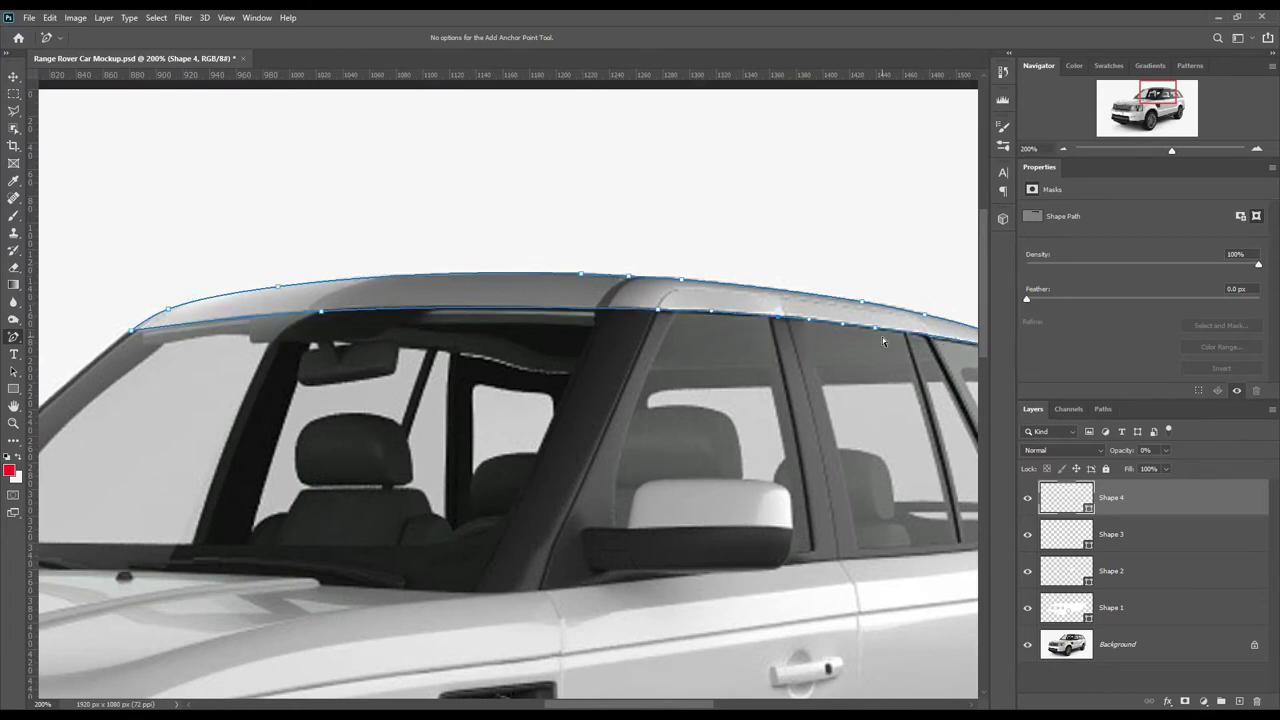
scroll(550, 380, right, 5)
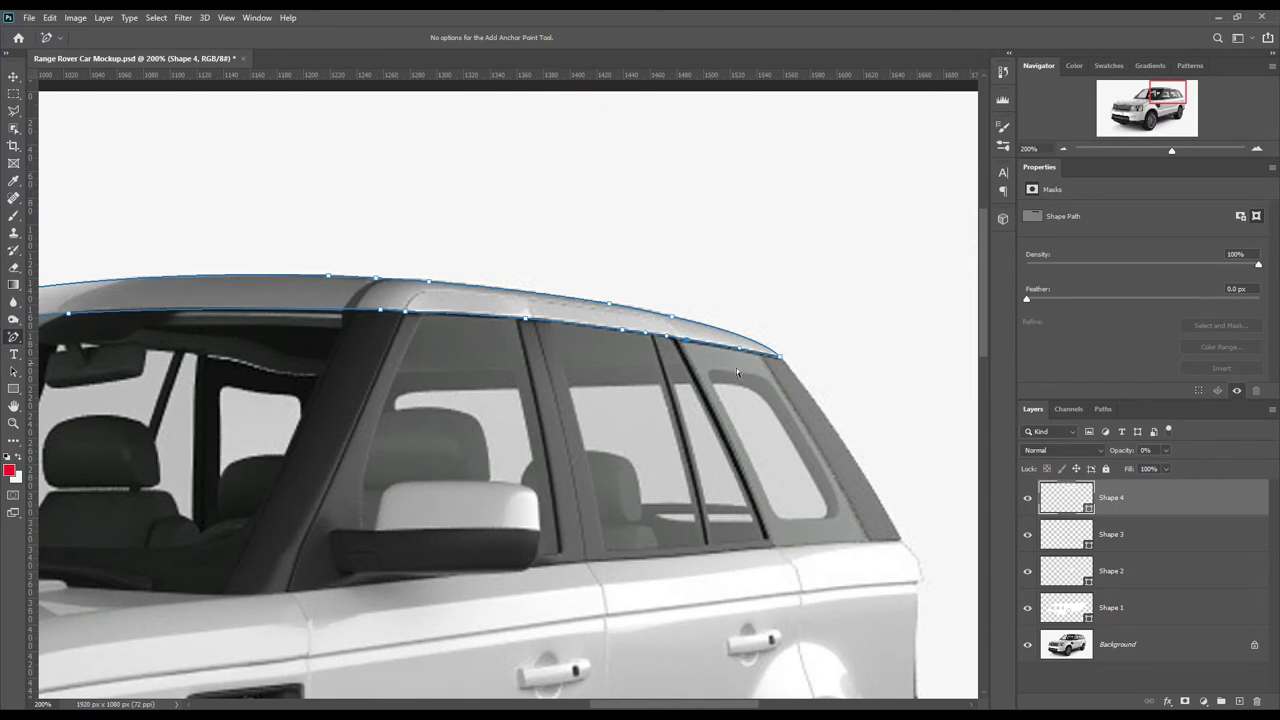
key(ctrl+minus)
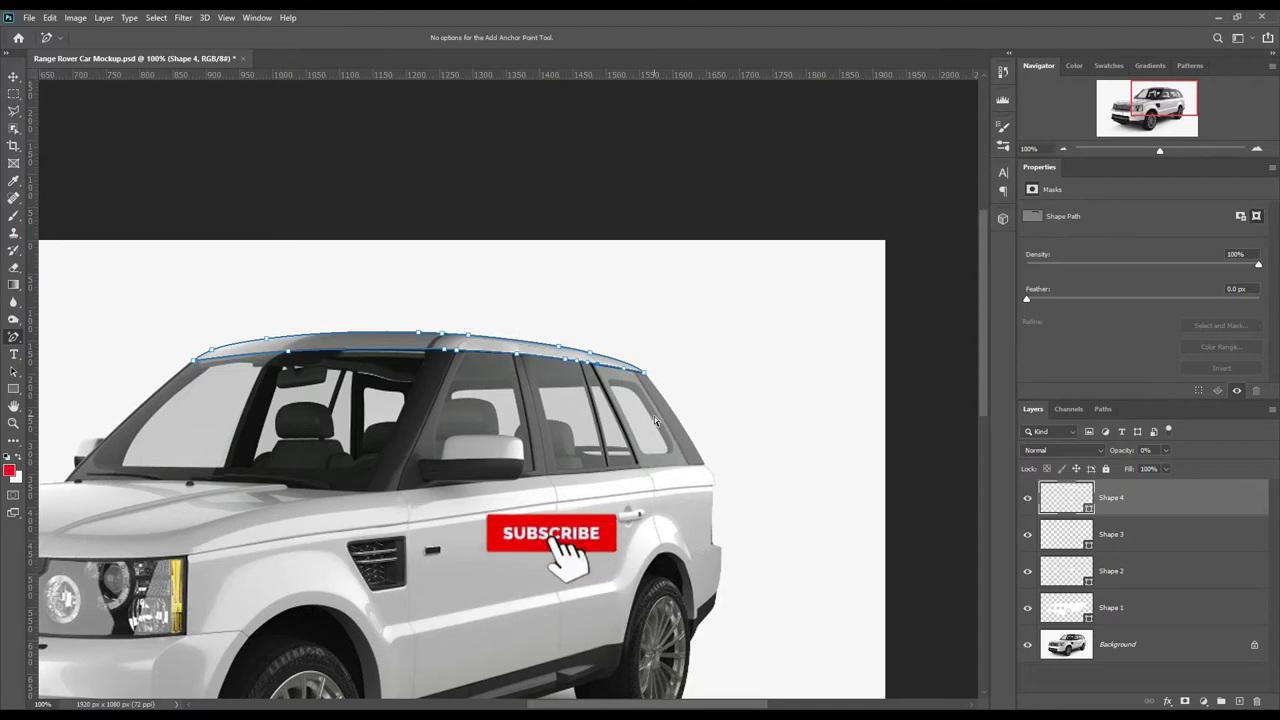
key(ctrl+plus)
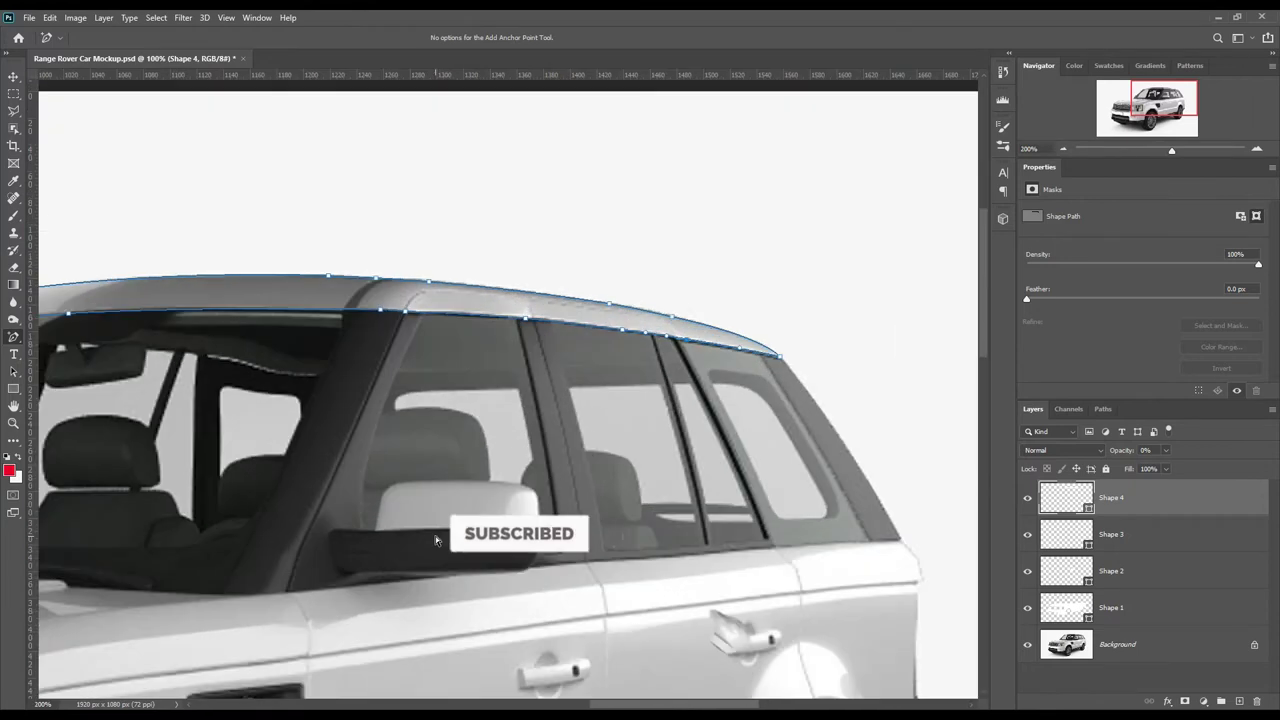
key(ctrl+plus)
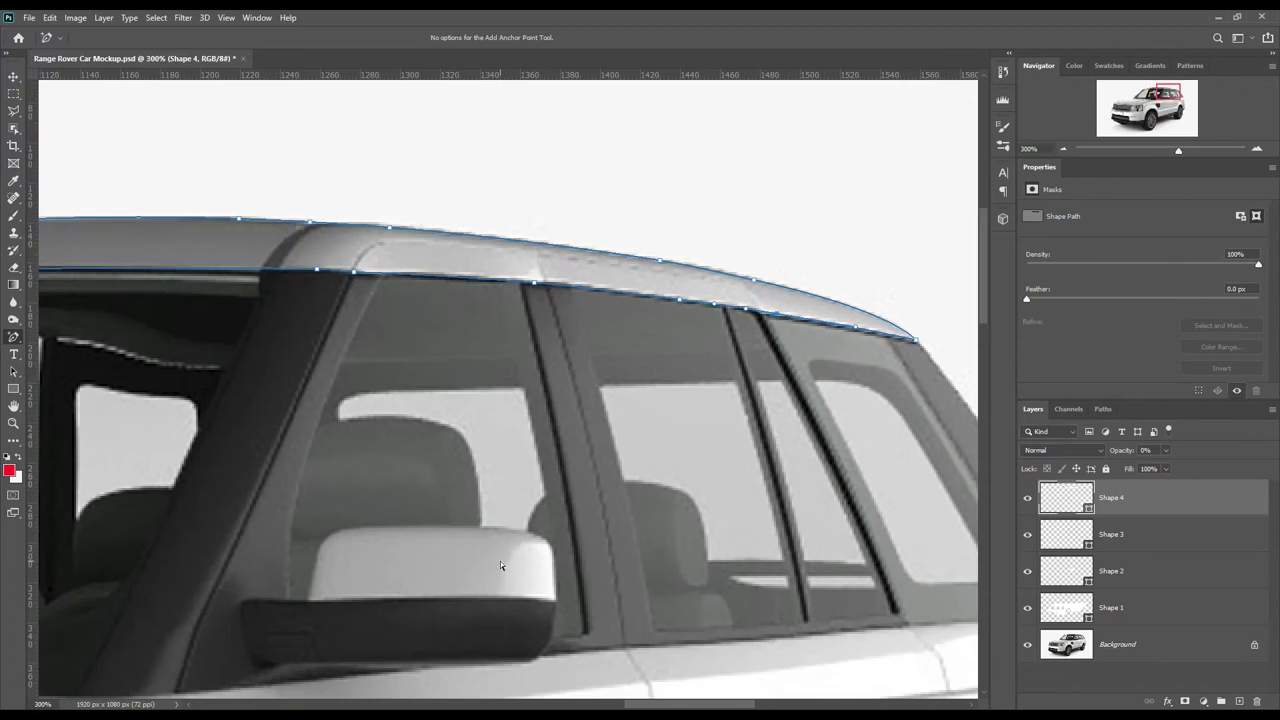
drag(501, 566, 485, 480)
Step: Draw Shape 5 around the mirror top, mostly transparent, with a curve point on its bottom edge
right_click(14, 337)
click(80, 335)
click(295, 519)
click(543, 519)
click(512, 448)
click(345, 446)
click(307, 461)
click(295, 519)
key(1)
key(1)
click(461, 519)
Step: Pan to the windshield and far mirror, then zoom out to 66.7% to show the whole car
drag(538, 407, 440, 401)
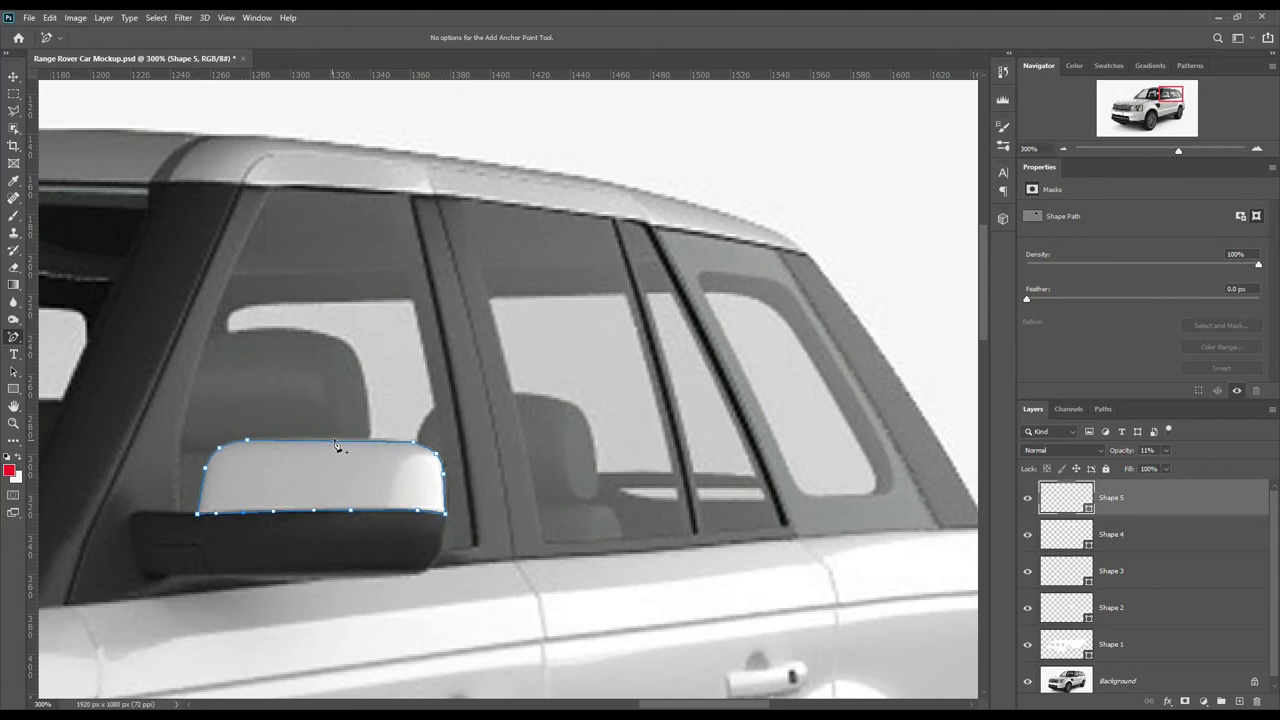
drag(176, 432, 504, 441)
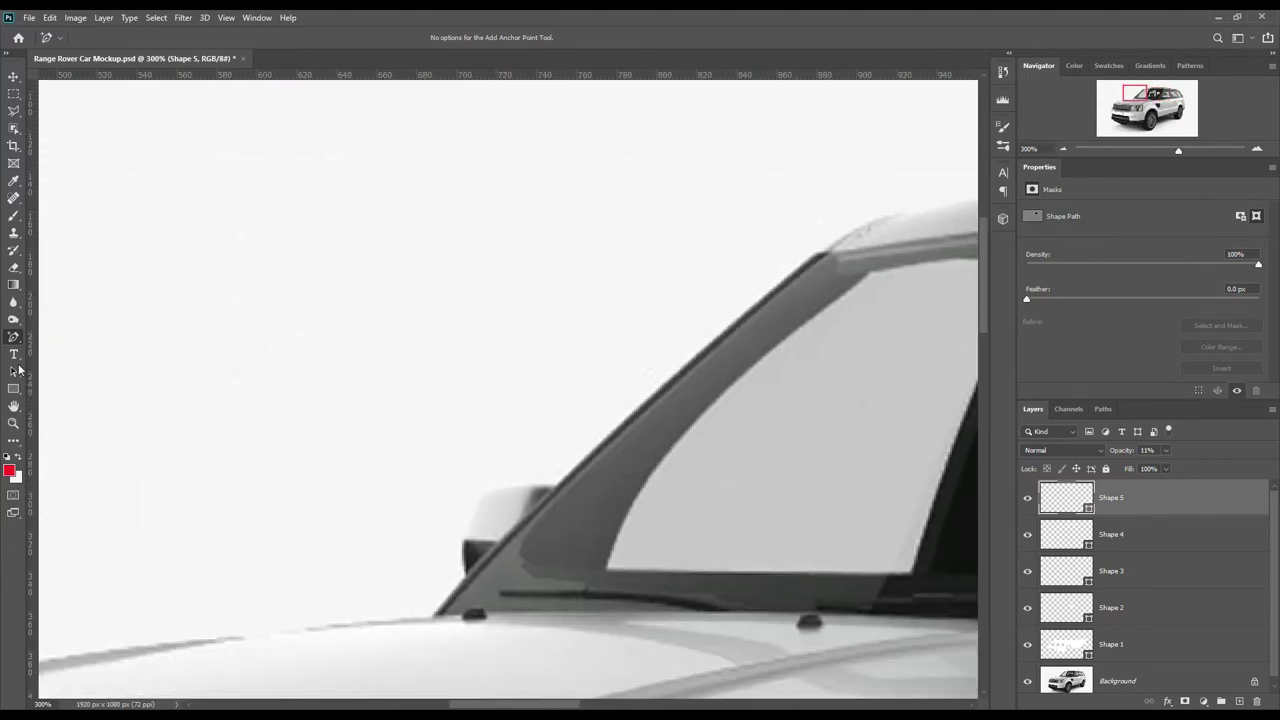
right_click(13, 337)
click(60, 339)
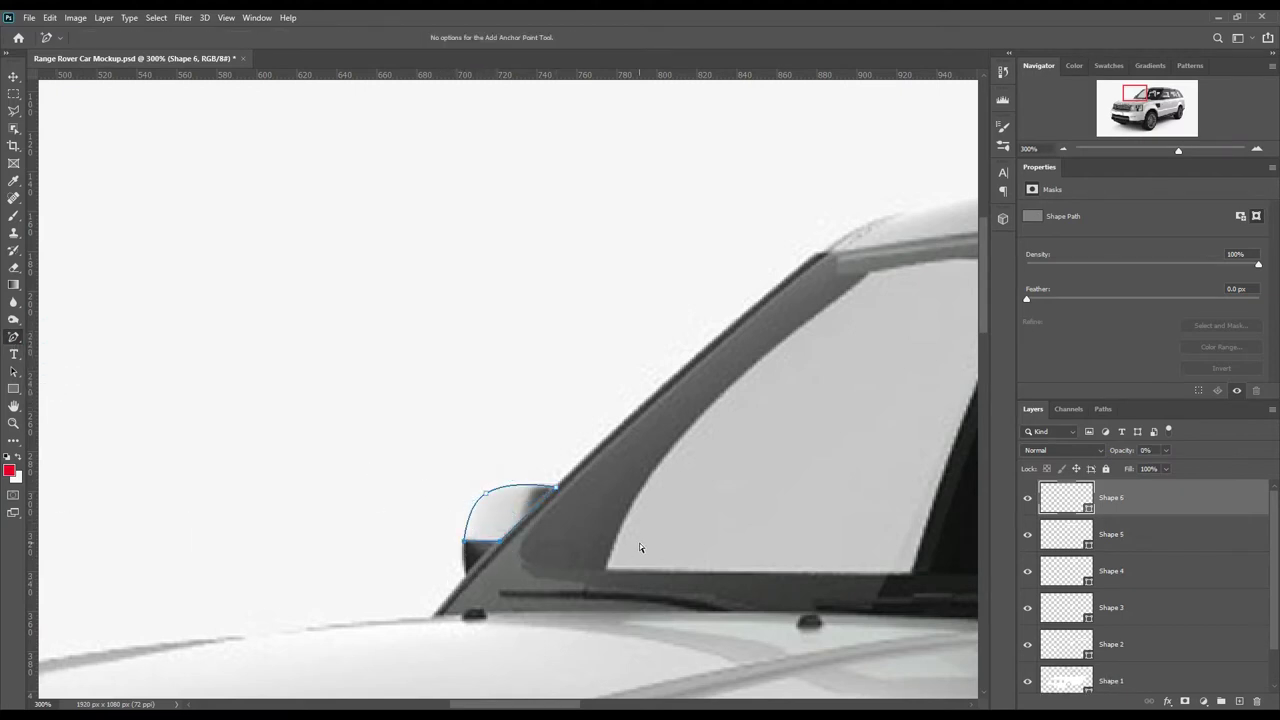
key(ctrl+minus)
key(ctrl+minus)
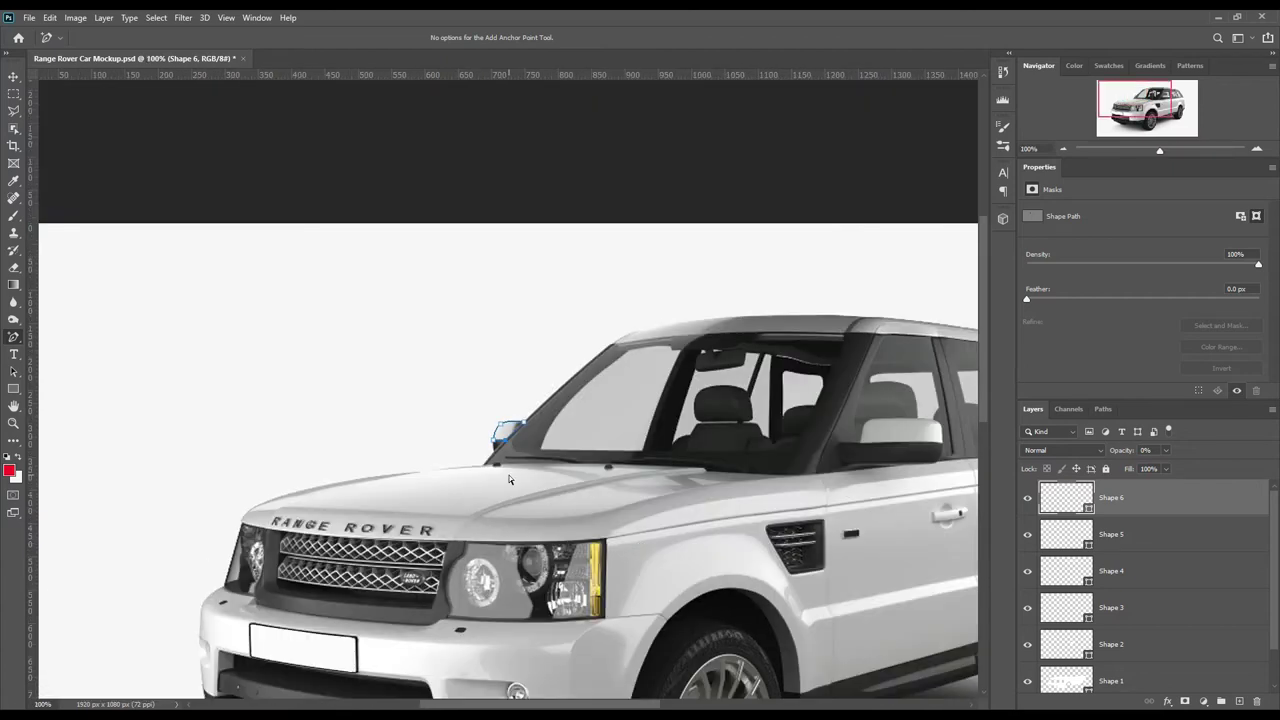
key(ctrl+minus)
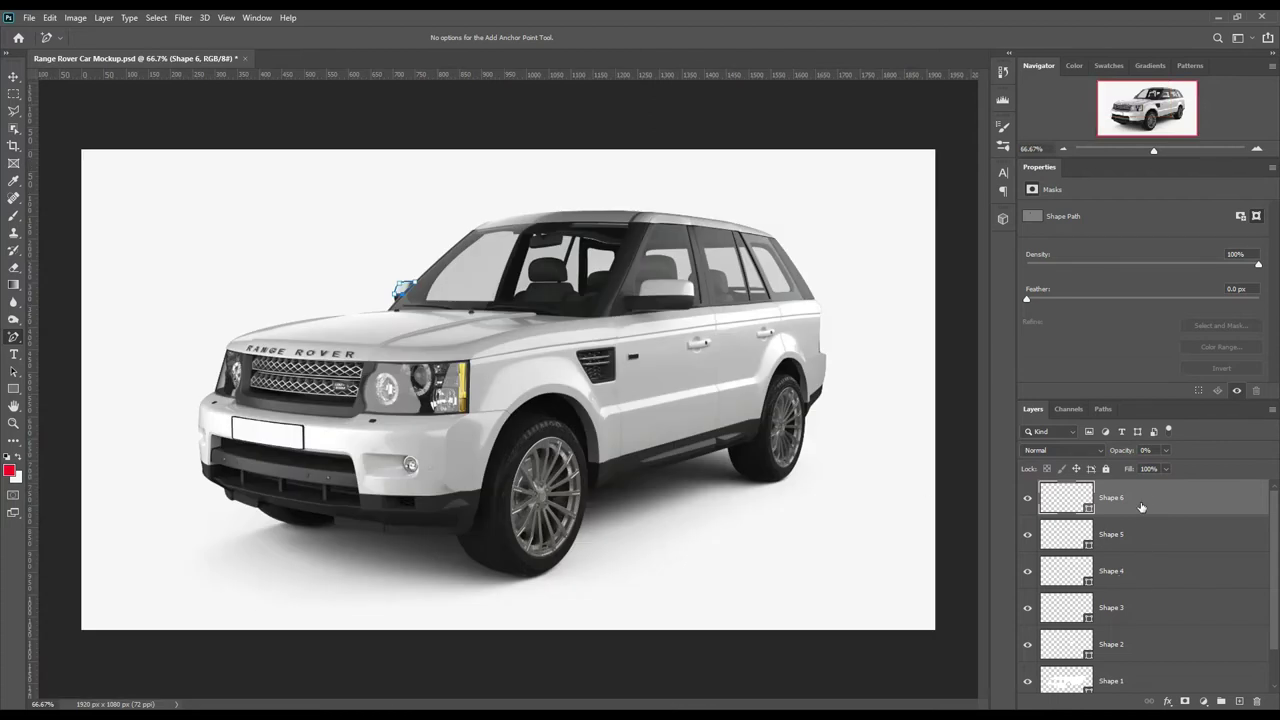
scroll(1190, 630, down, 1)
Step: Load the Shape 1 body, Shape 4 roof and Shape 5 mirror outlines as one selection, targeting the Background layer
click(1147, 641)
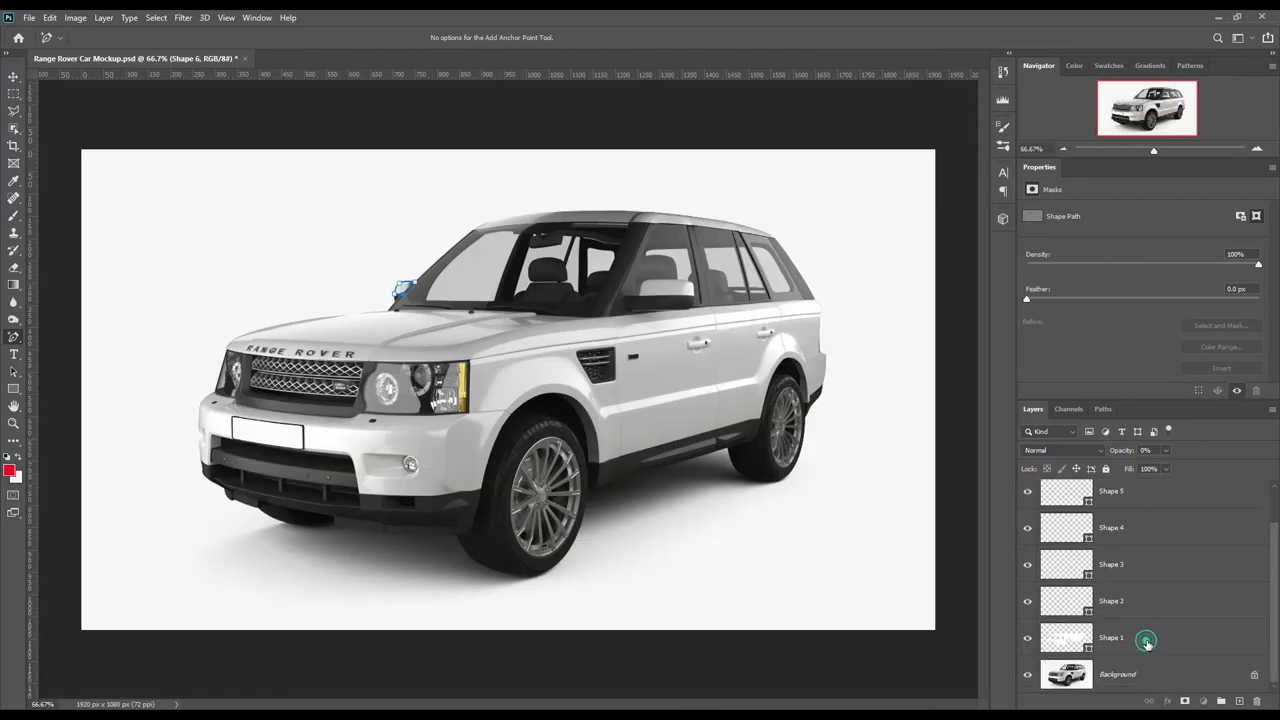
ctrl+click(1088, 648)
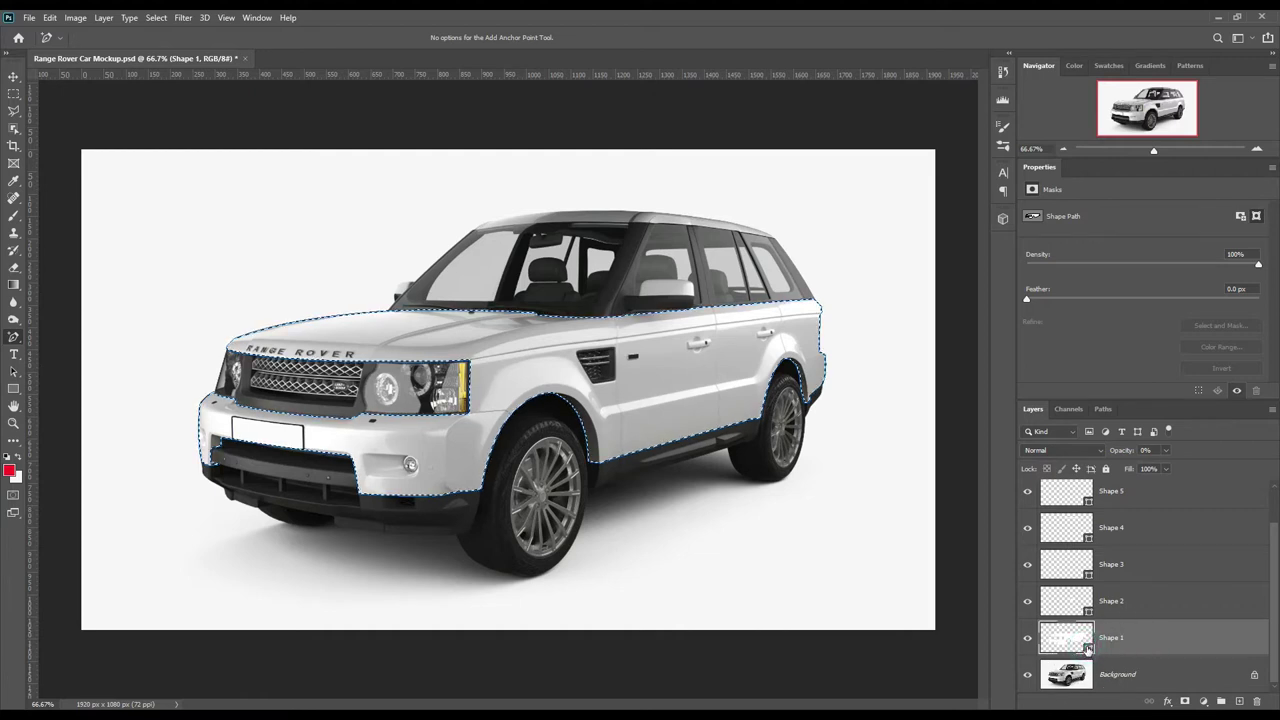
ctrl+click(1088, 541)
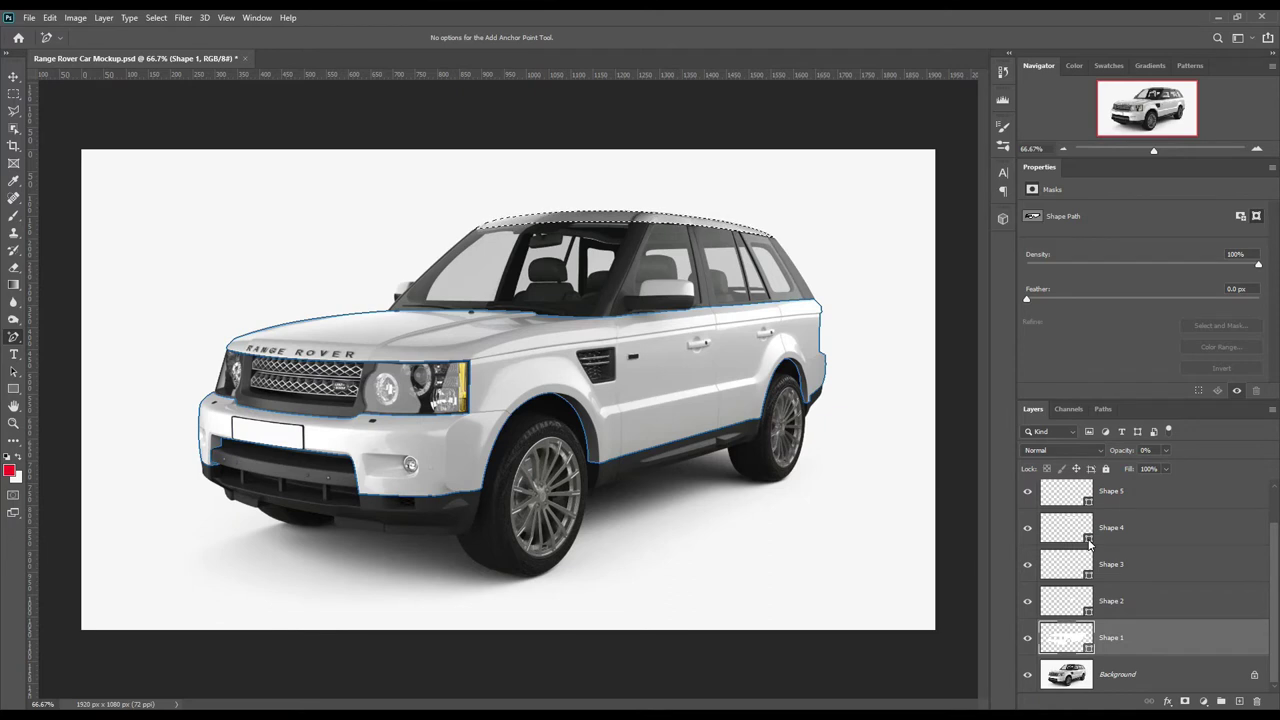
ctrl+shift+click(1089, 648)
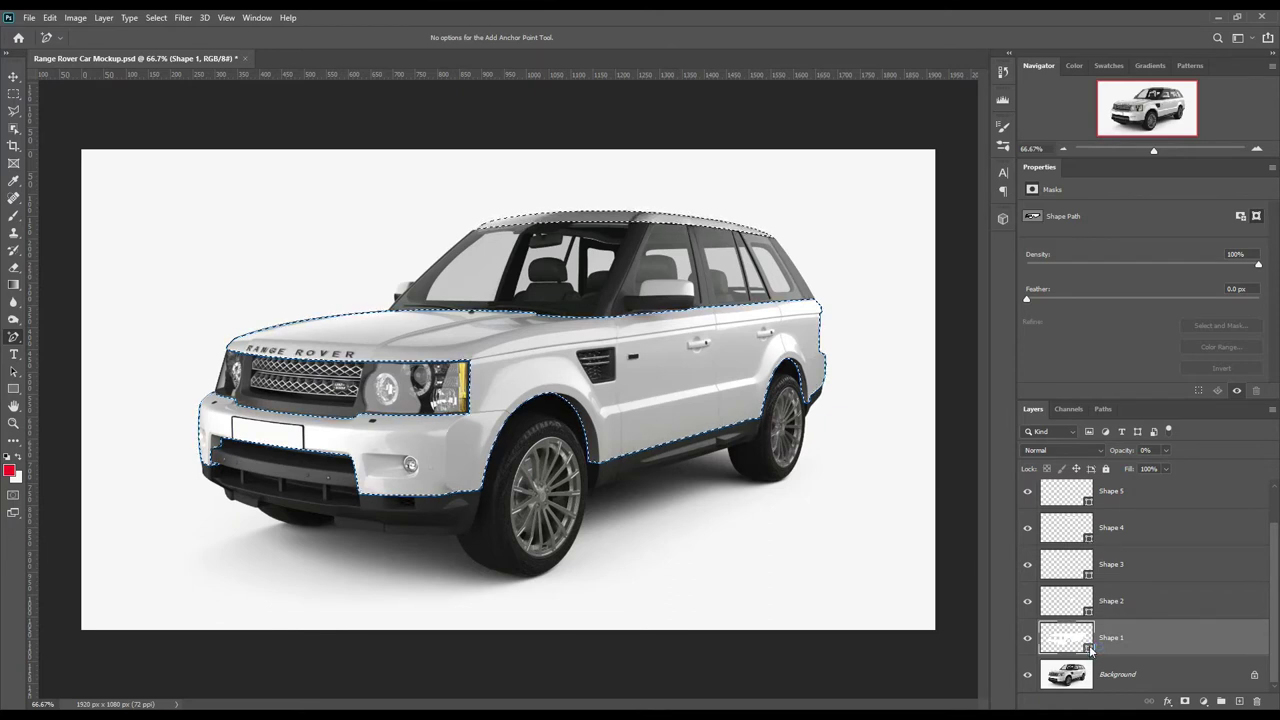
ctrl+shift+click(1088, 505)
drag(1274, 552, 1275, 510)
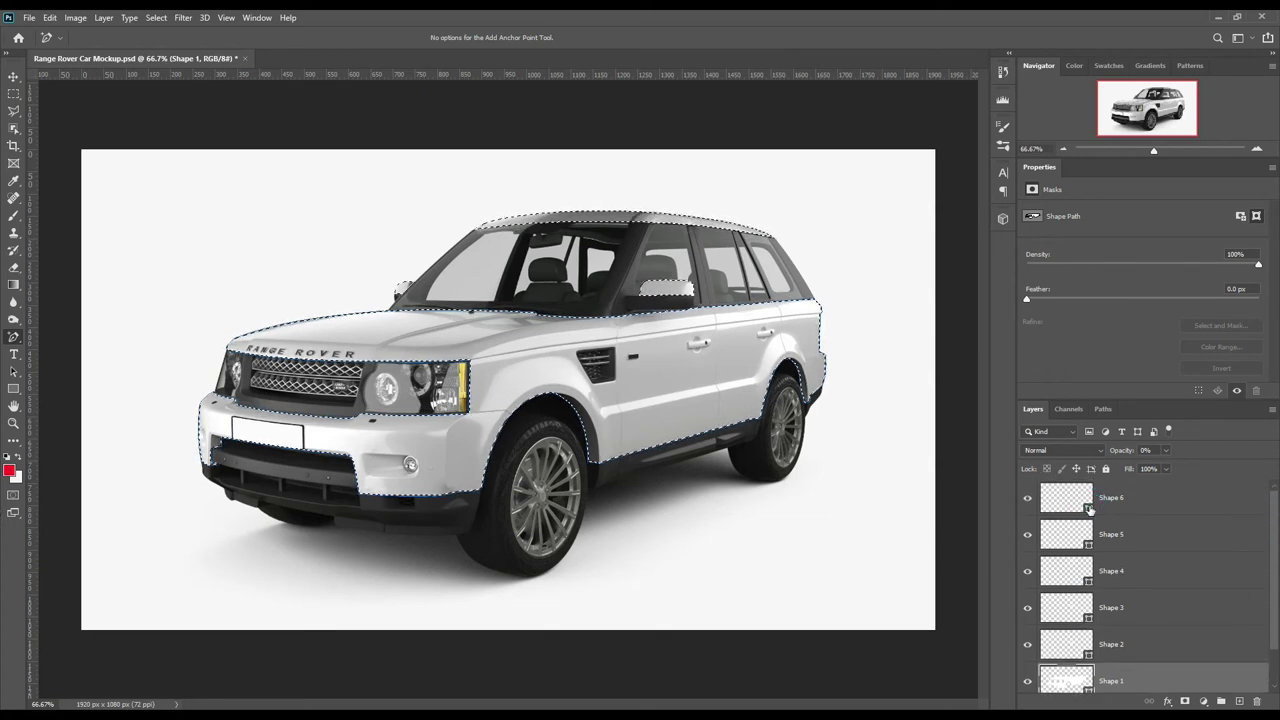
scroll(1212, 625, down, 1)
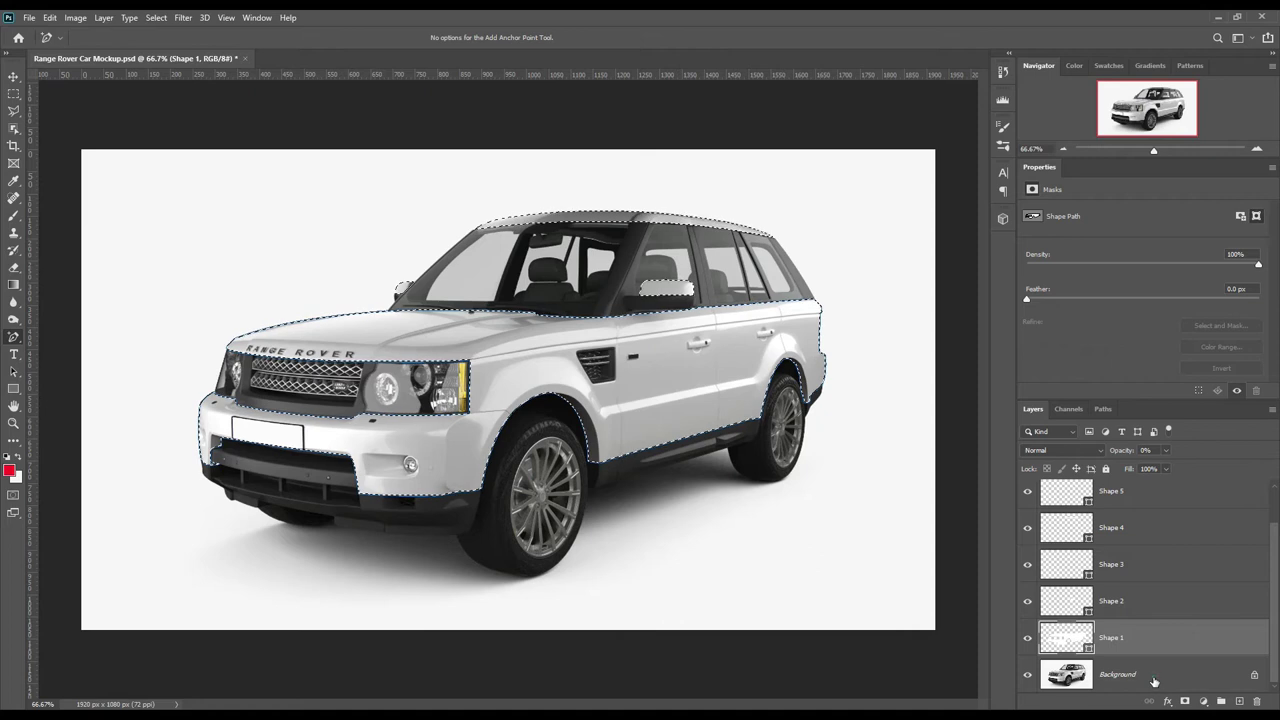
click(1190, 674)
click(1204, 701)
Step: Add a Solid Color fill layer in yellow (feb915) over the car body selection
click(1207, 470)
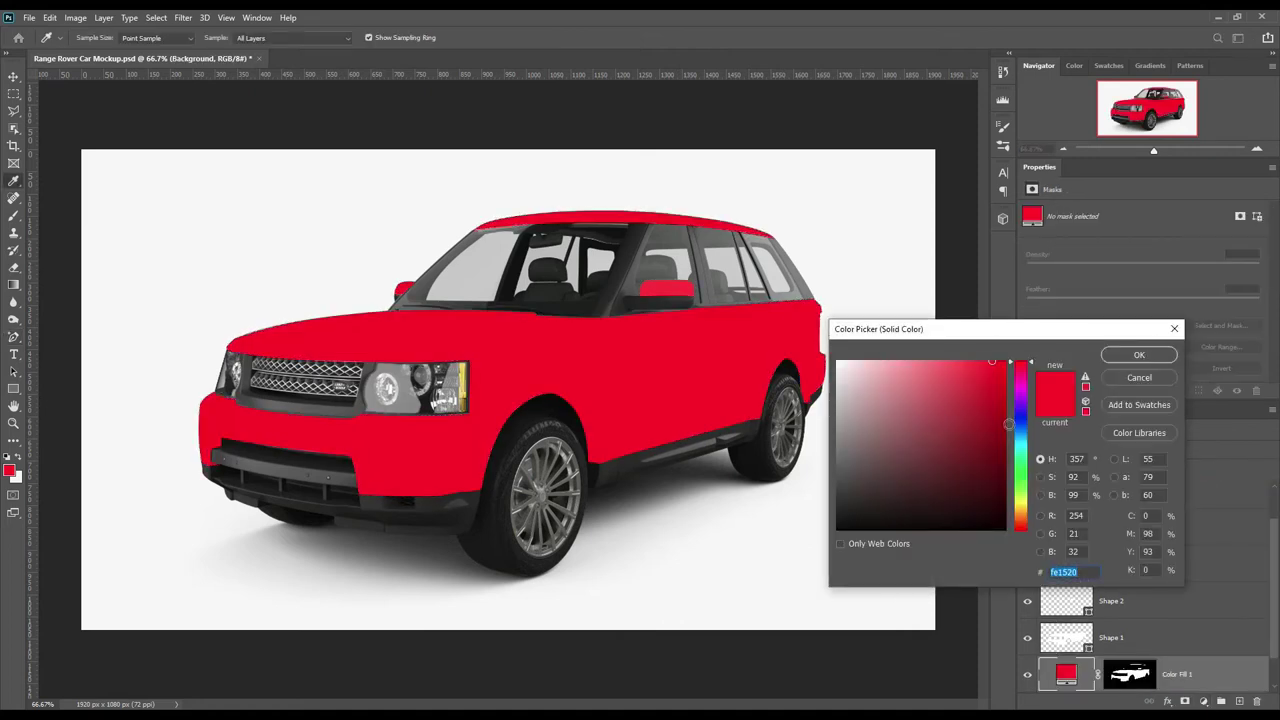
drag(1020, 520, 1020, 509)
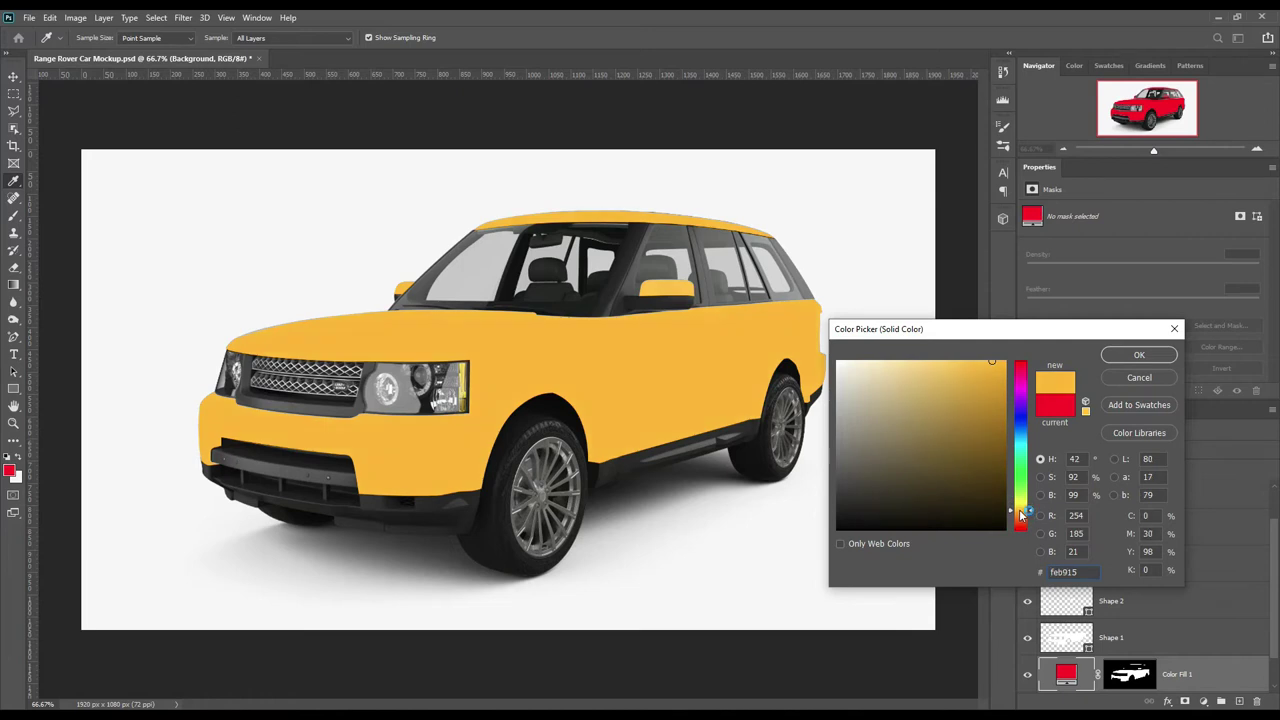
click(1139, 355)
click(1150, 637)
scroll(1165, 600, down, 1)
Step: Group Shape 1–Shape 6 with Ctrl+G, name the group 'Object ID' and hide it
shift+click(1166, 503)
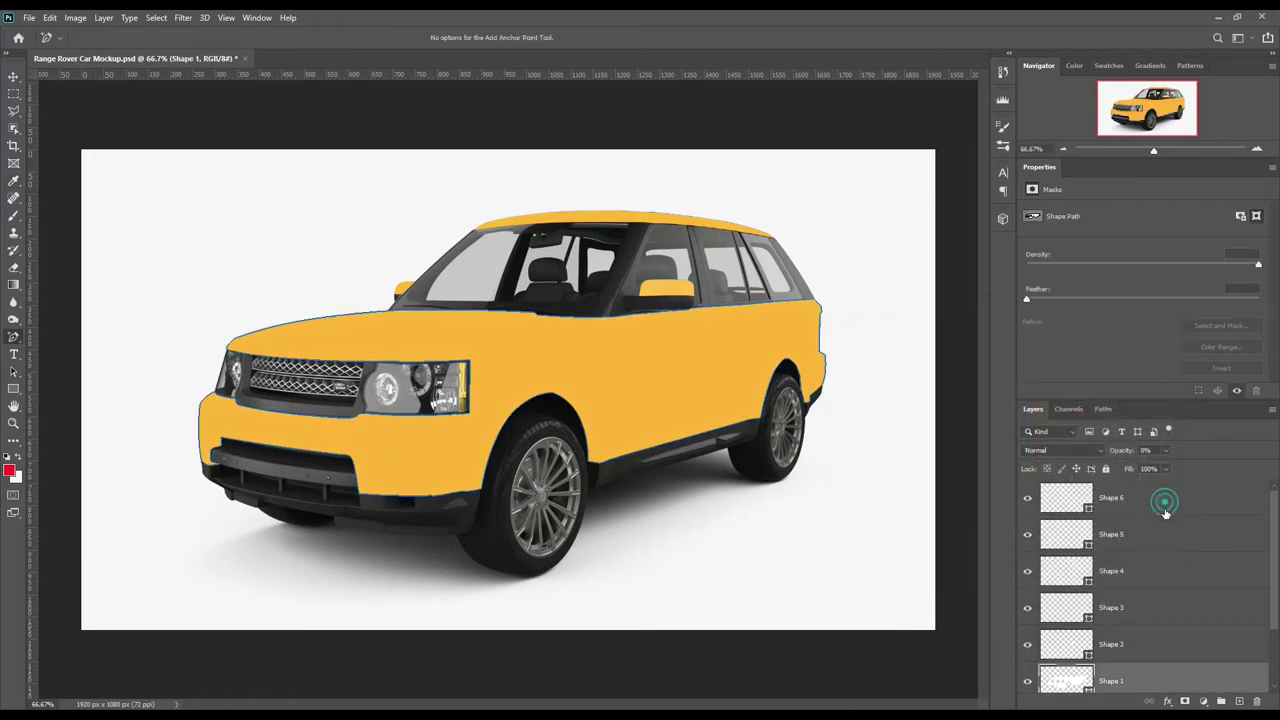
key(ctrl+g)
text(Object 1)
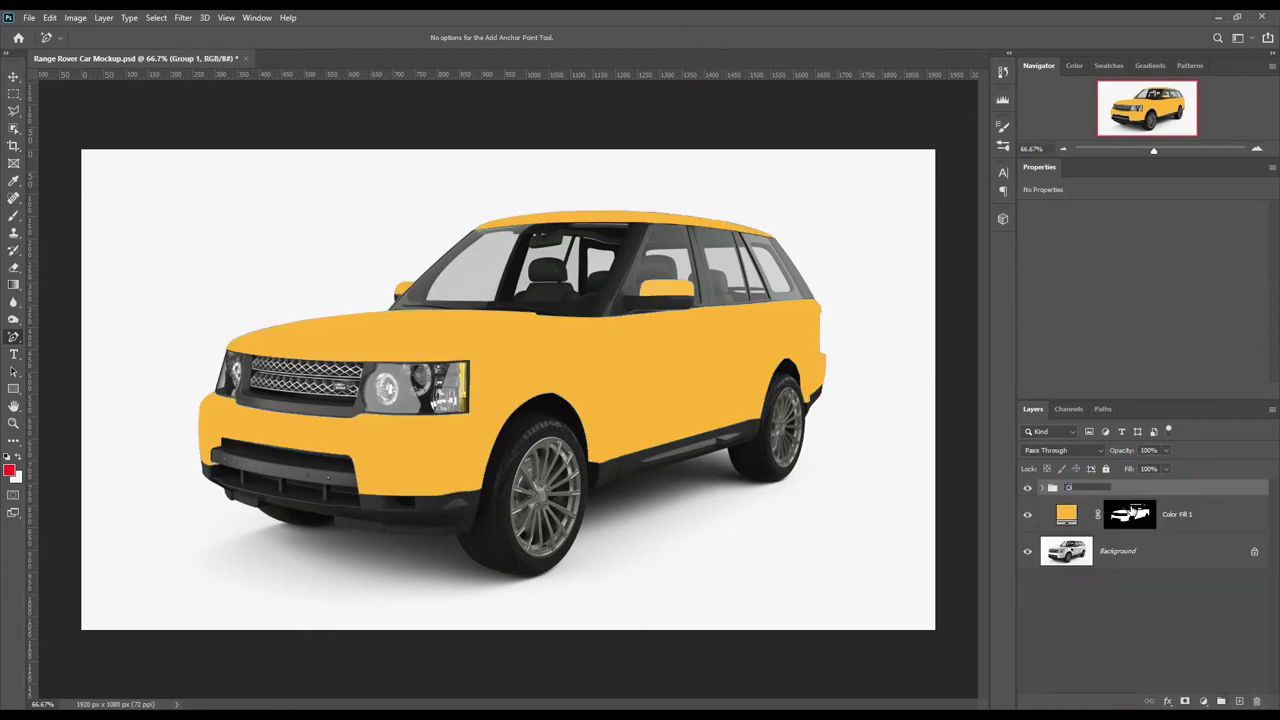
text(D)
key(Return)
click(1028, 488)
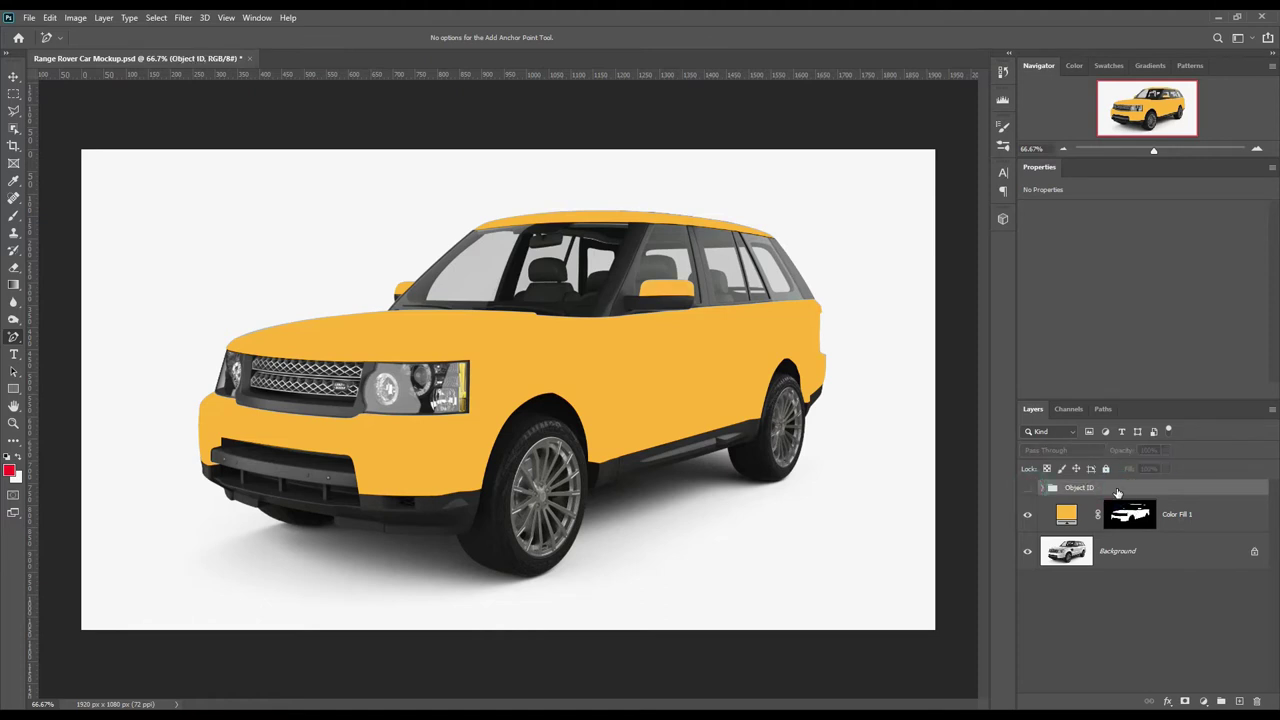
Step: Load the door vent and side marker outlines from the Object ID group as one selection
click(1041, 488)
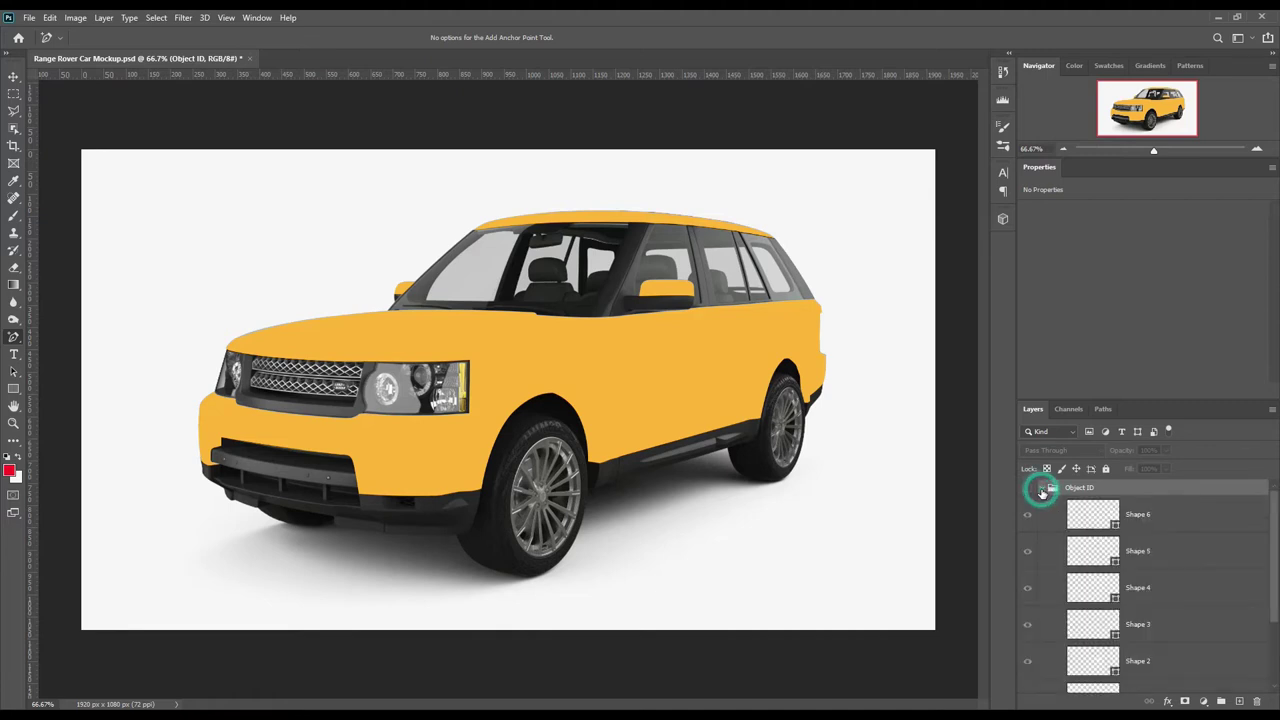
scroll(1118, 600, down, 2)
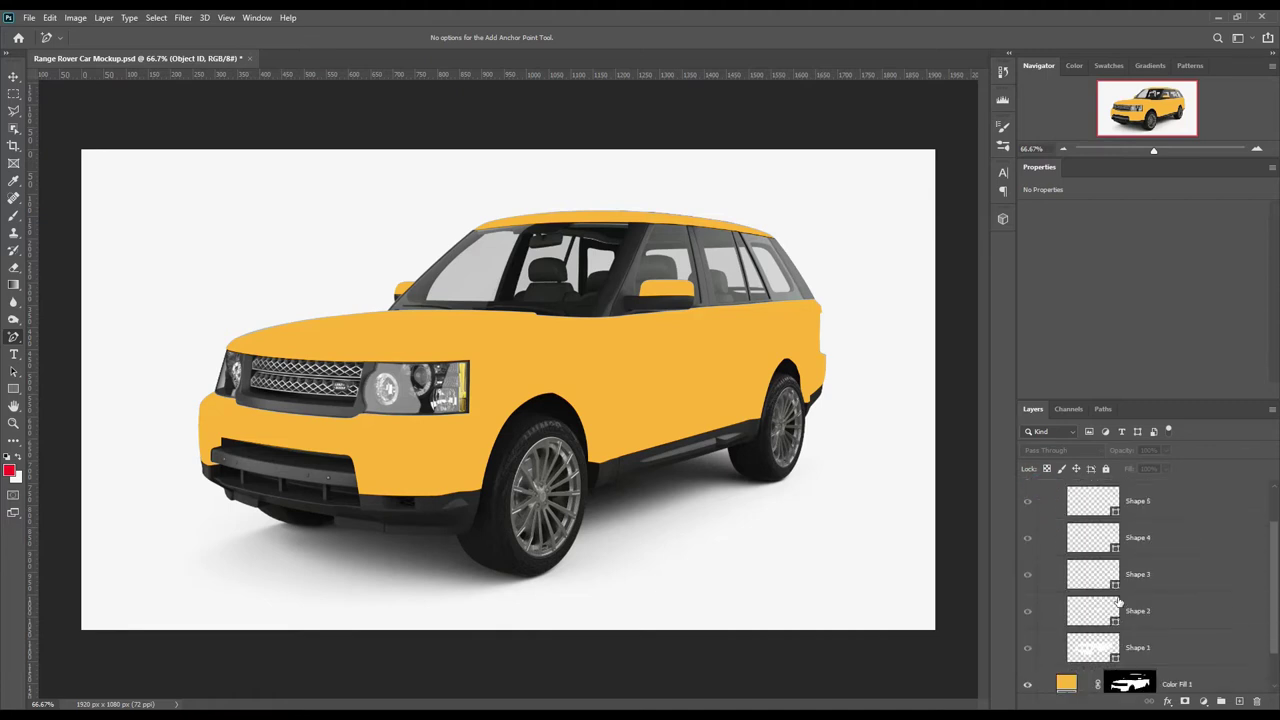
ctrl+click(1114, 605)
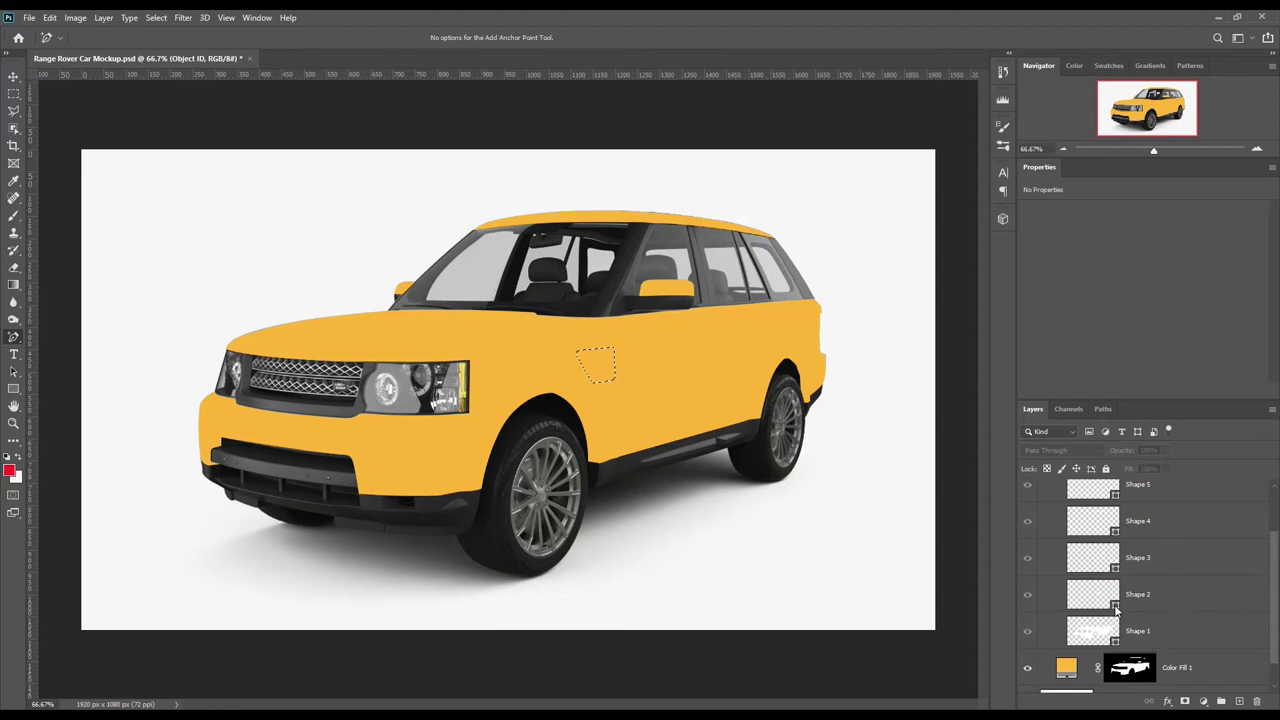
ctrl+click(1113, 570)
ctrl+shift+click(1114, 538)
key(ctrl+z)
scroll(1050, 495, up, 1)
scroll(1050, 495, up, 1)
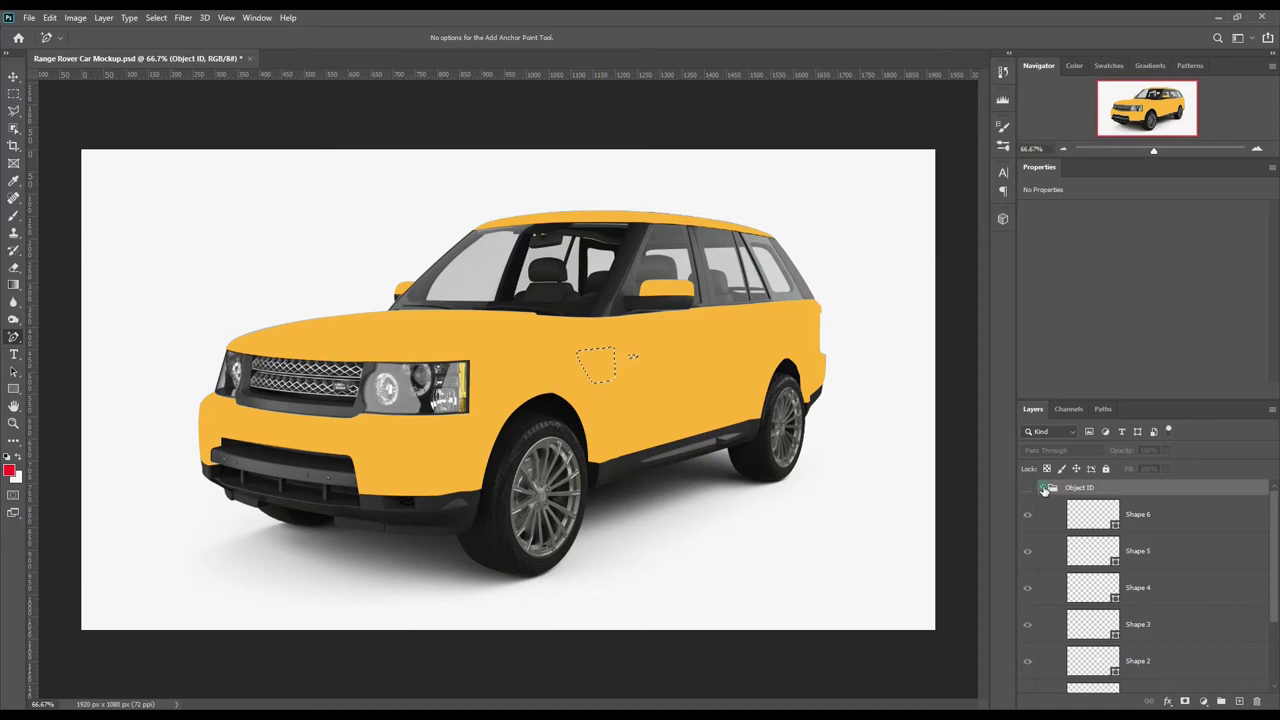
click(1043, 488)
Step: Fill Color Fill 1's mask with black inside the selection to reveal the vent, then deselect
click(1140, 517)
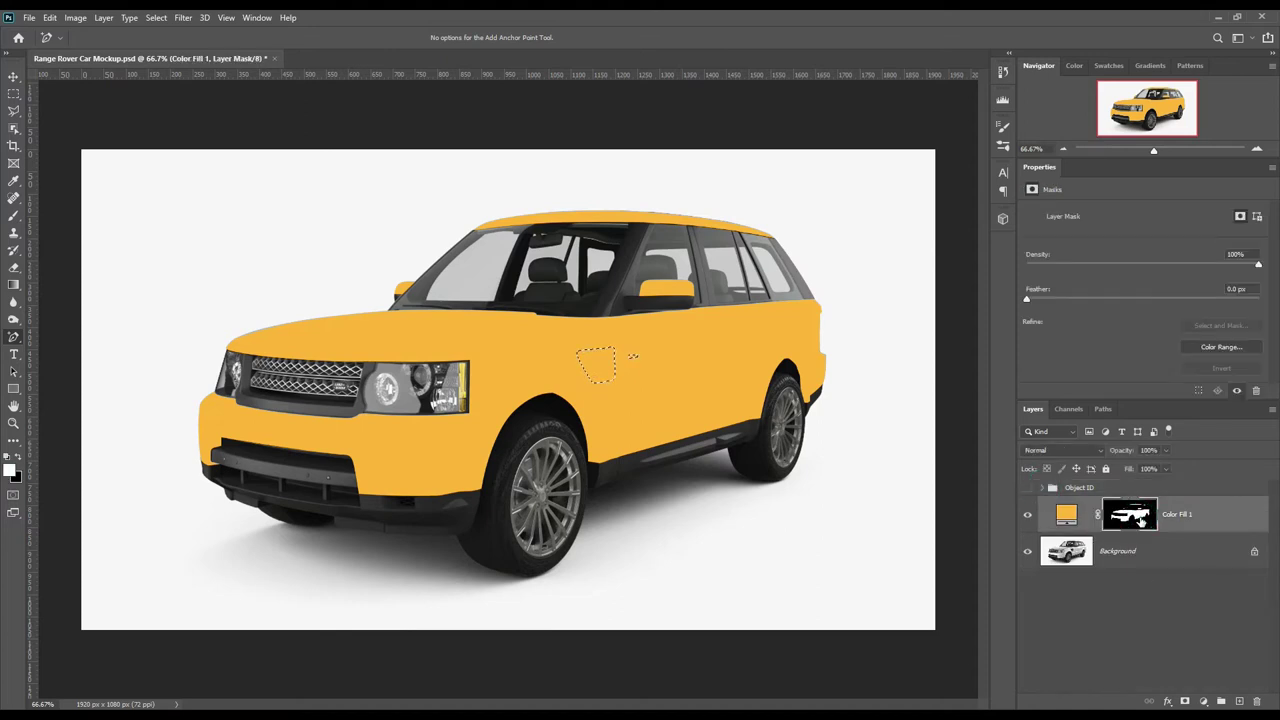
key(ctrl+BackSpace)
key(ctrl+d)
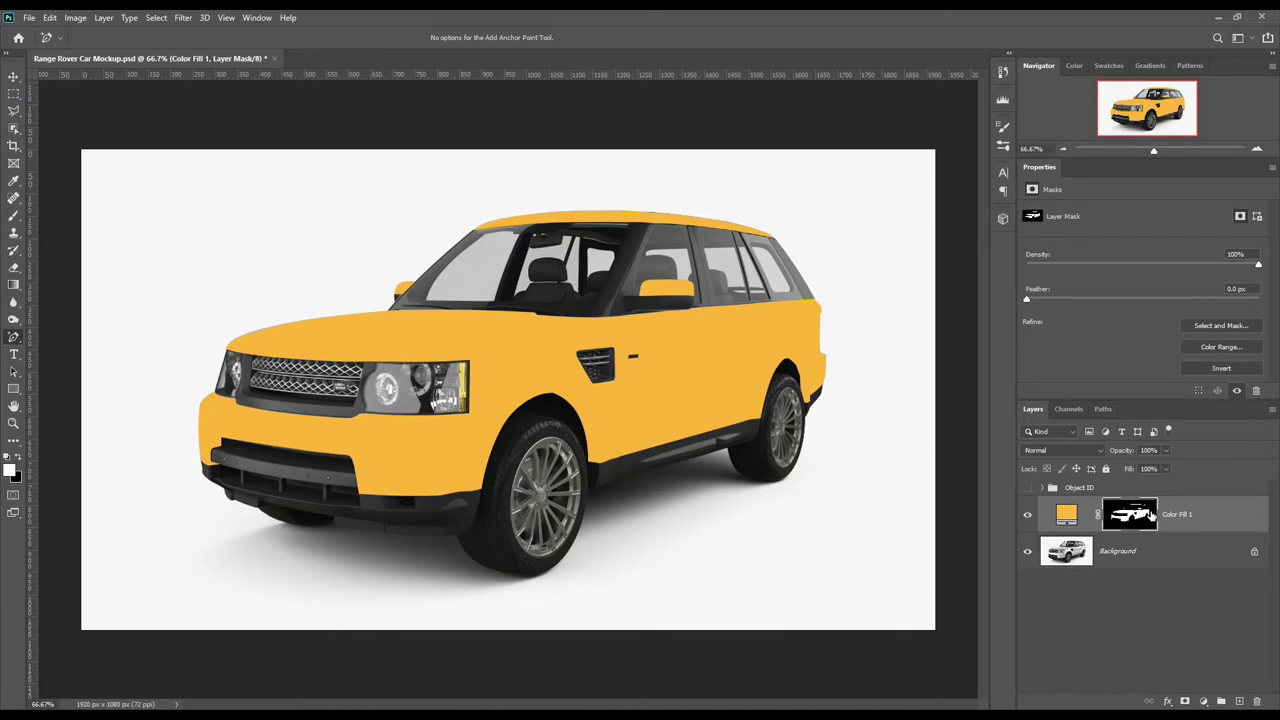
click(1186, 545)
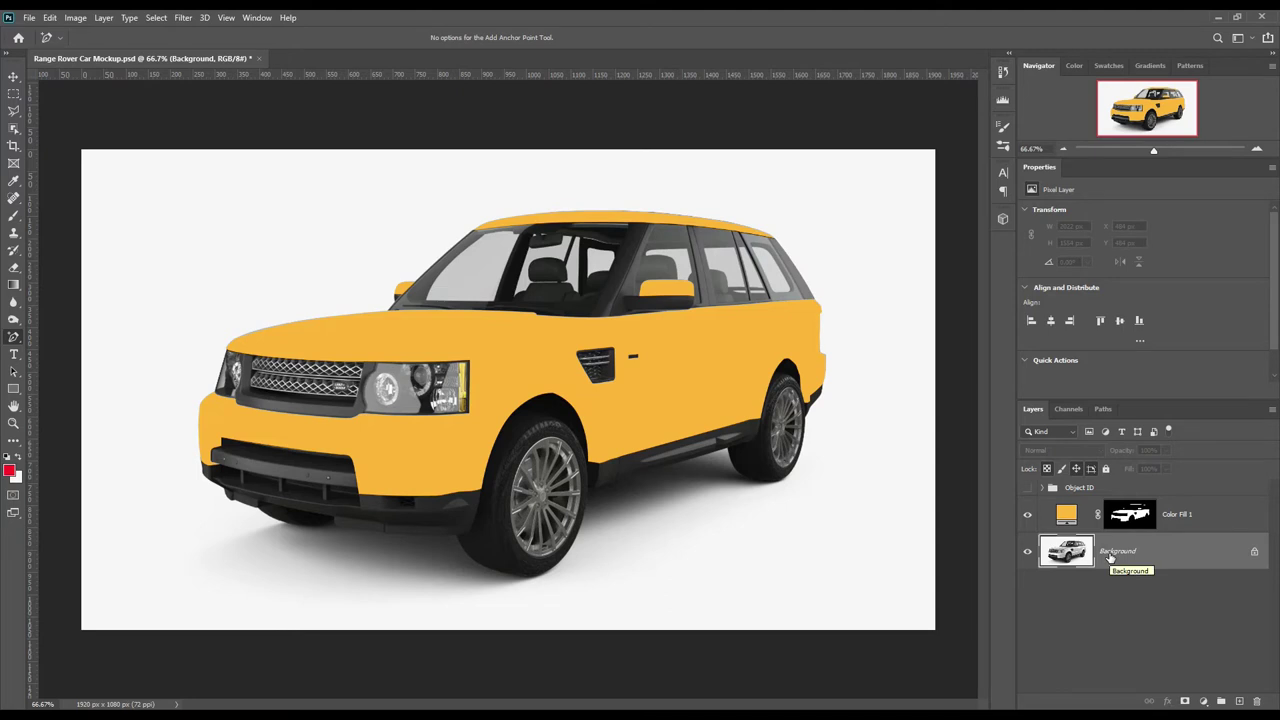
Step: Copy the car body to a layer above the yellow fill and duplicate it twice
ctrl+click(1130, 514)
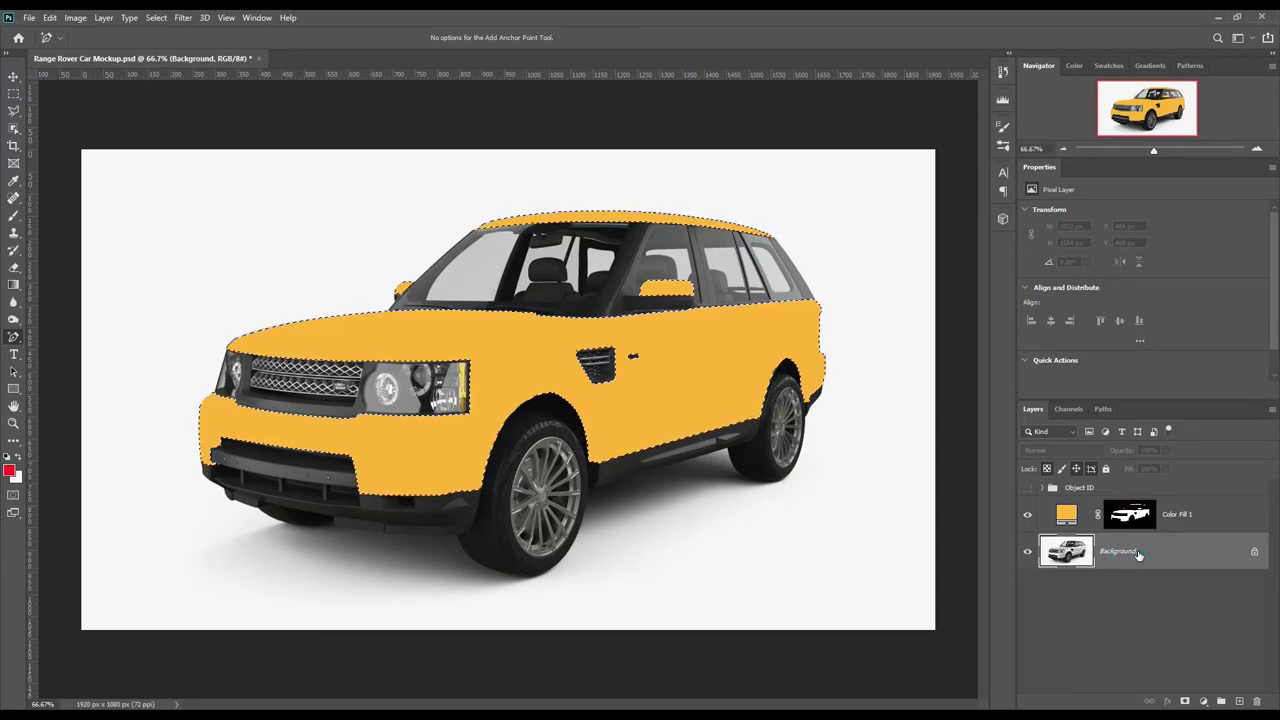
key(ctrl+j)
drag(1148, 514, 1156, 516)
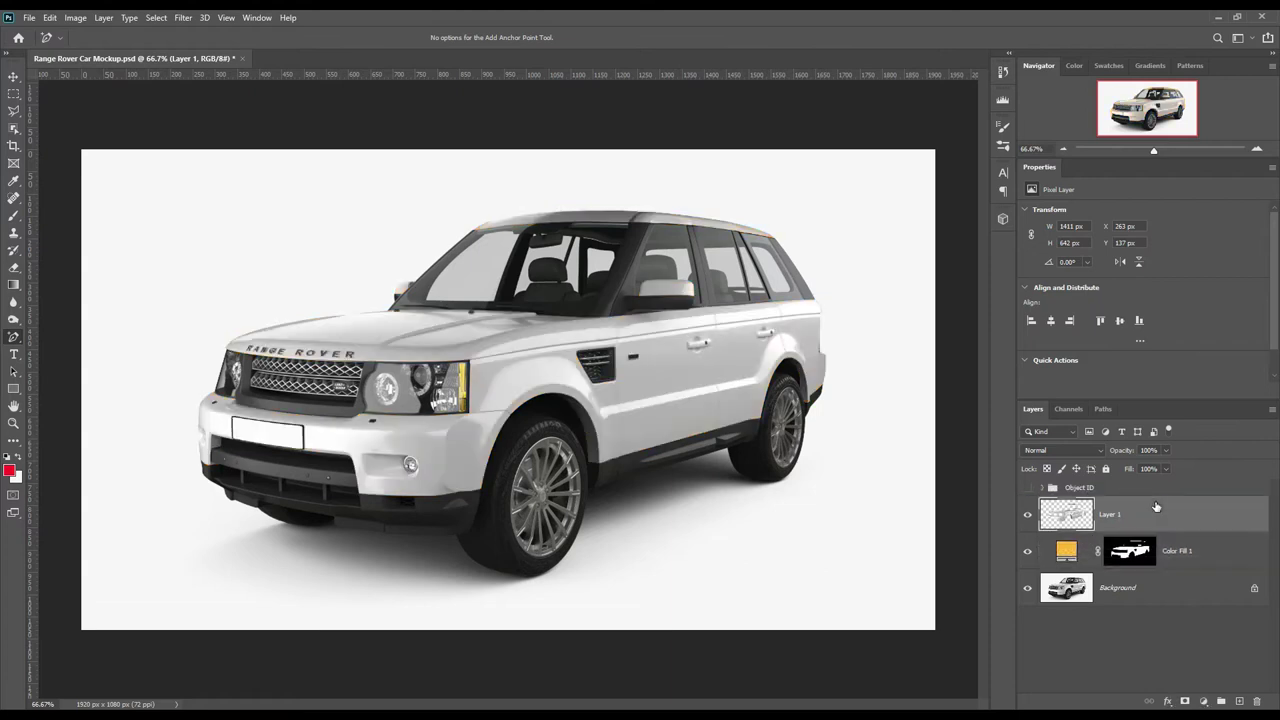
key(ctrl+j)
key(ctrl+j)
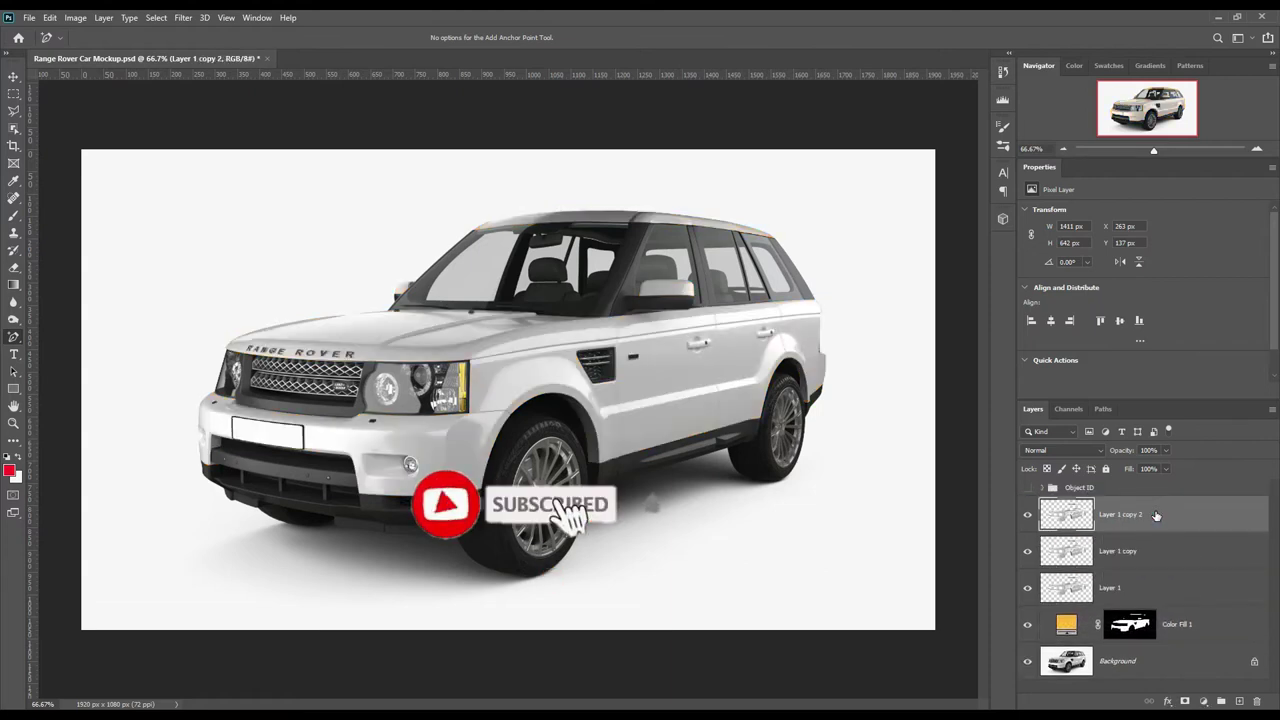
Step: Rename the three car-body layers Shadow, Midtone and Light
double_click(1112, 588)
text(Shadow)
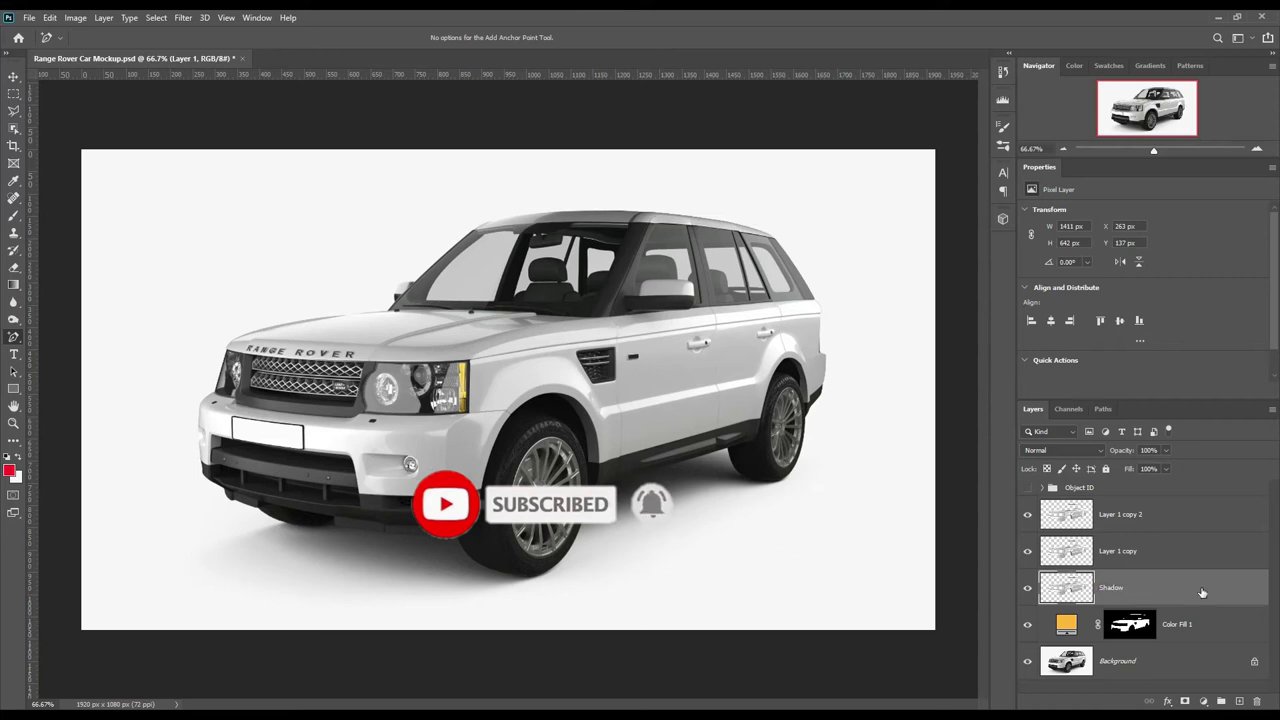
key(Return)
double_click(1118, 551)
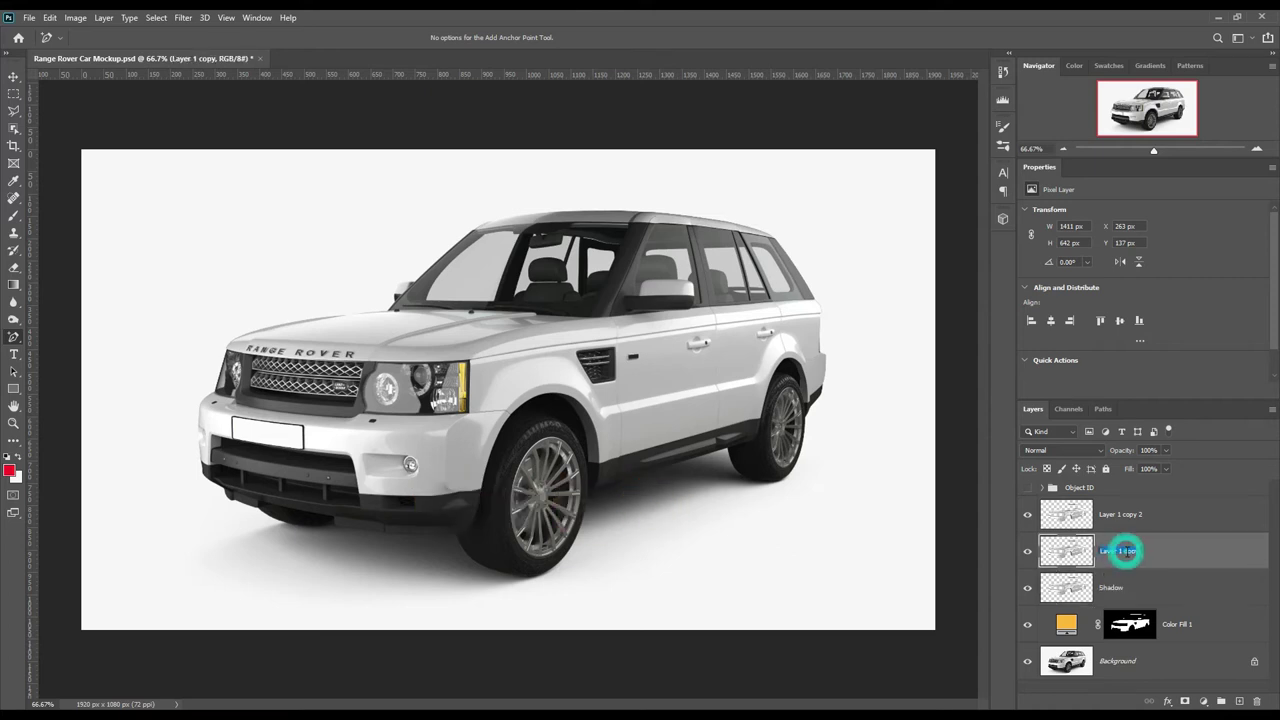
text(Midtone)
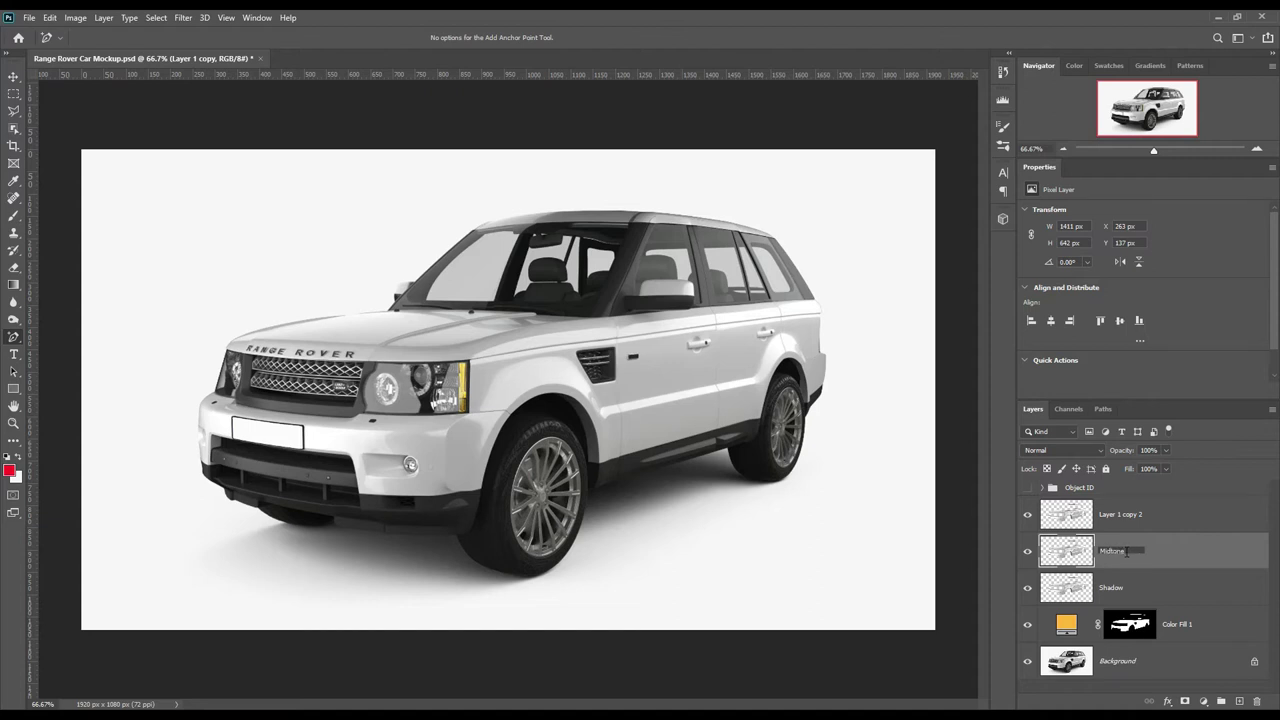
key(Return)
double_click(1133, 521)
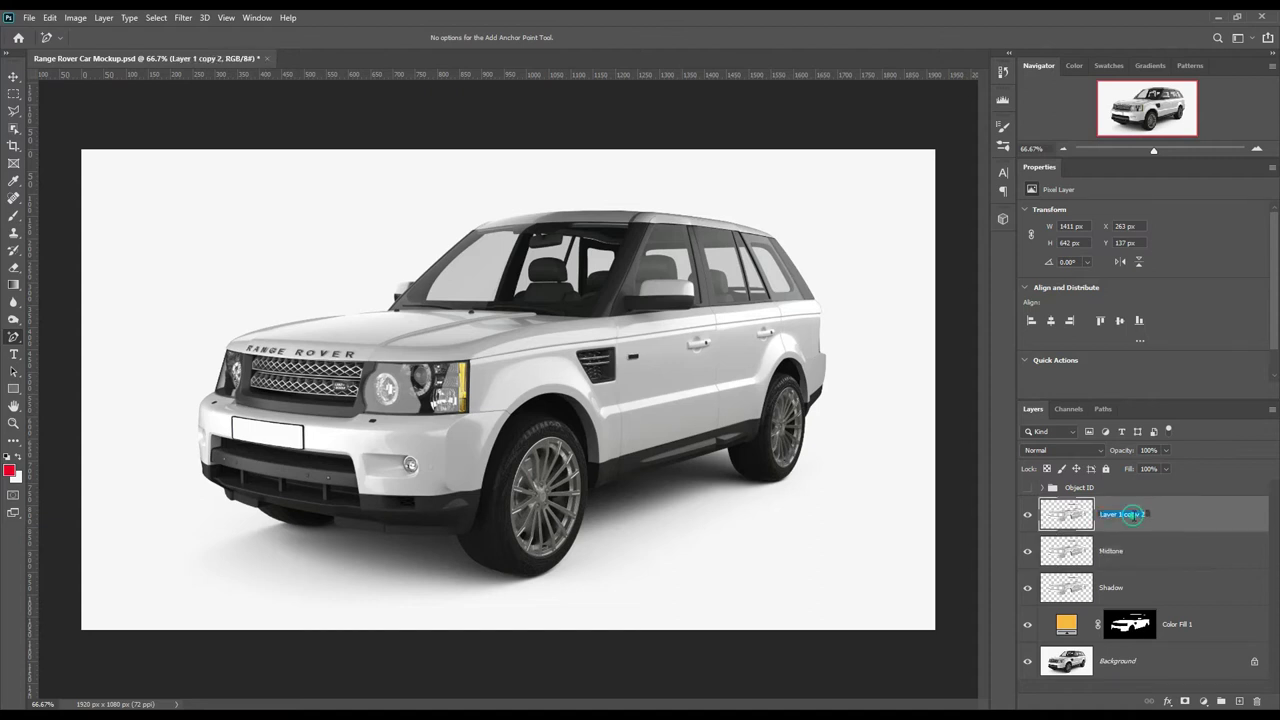
text(H)
key(Return)
Step: Hide the Light and Midtone layers and set Shadow's blend mode to Linear Burn
click(1027, 514)
click(1027, 551)
click(1121, 580)
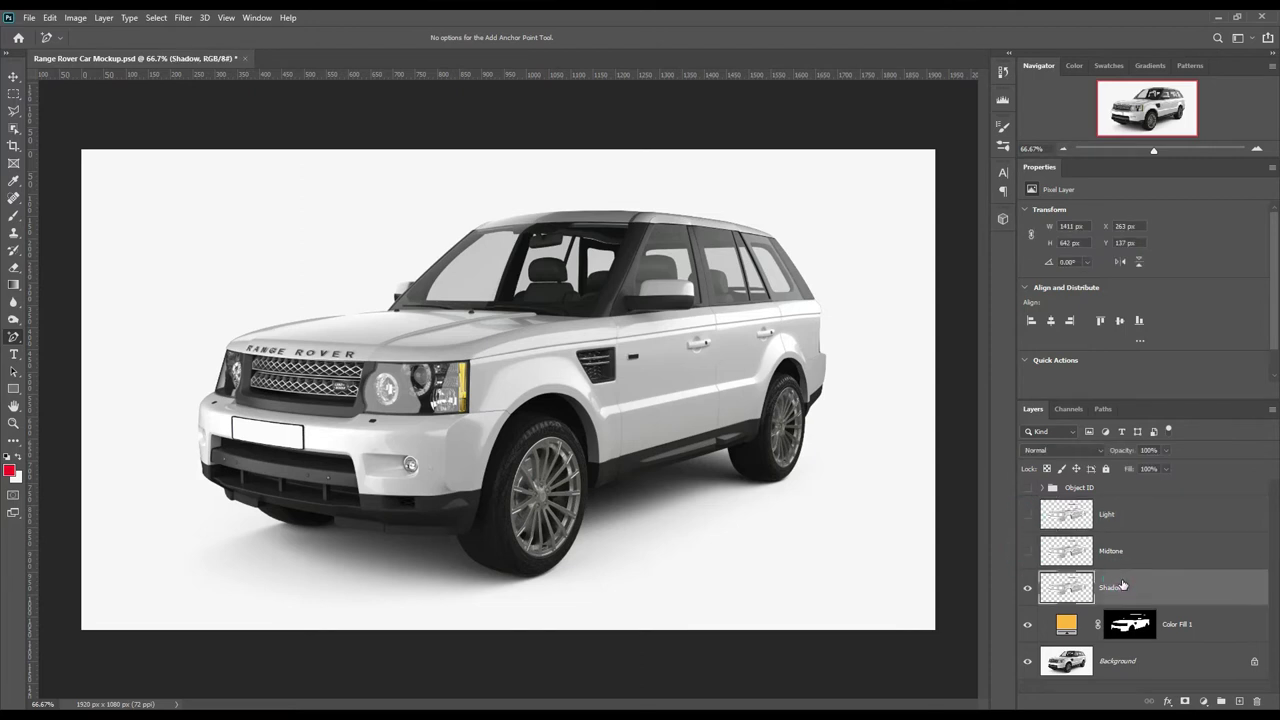
click(1090, 451)
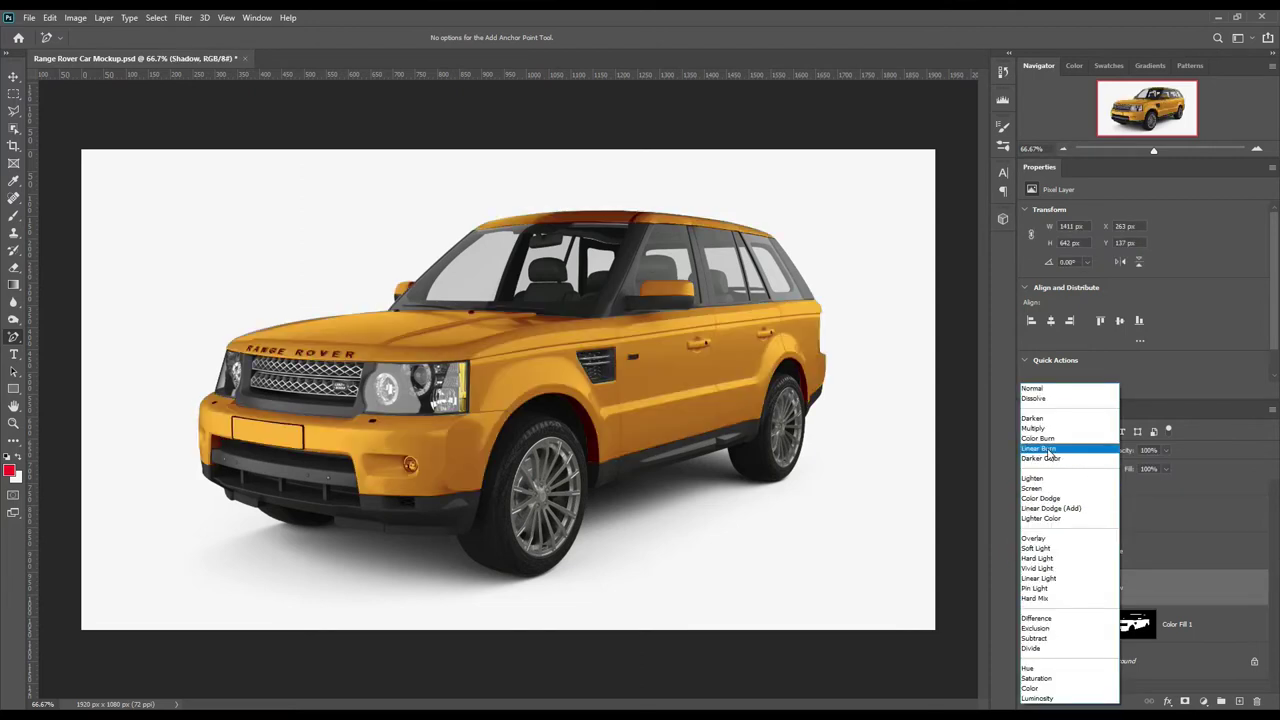
click(1047, 448)
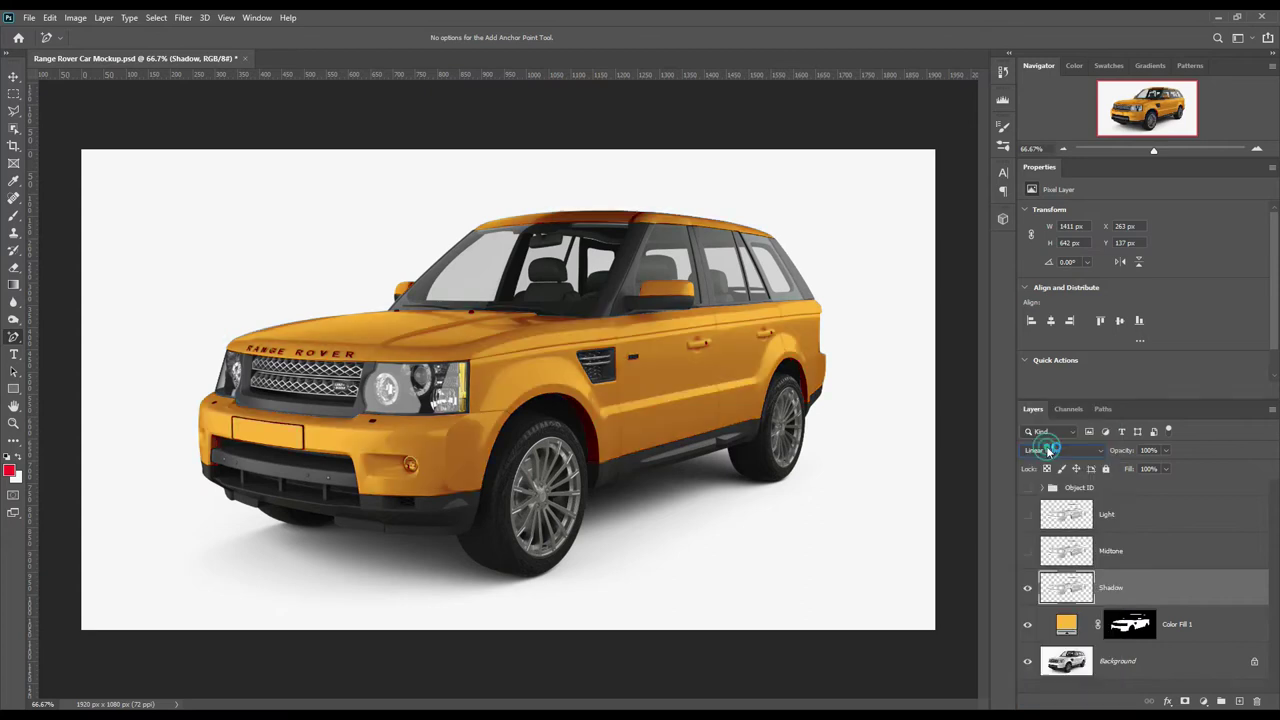
Step: Show the Midtone layer again and set its blend mode to Linear Dodge (Add)
click(1027, 551)
click(1105, 551)
click(1075, 451)
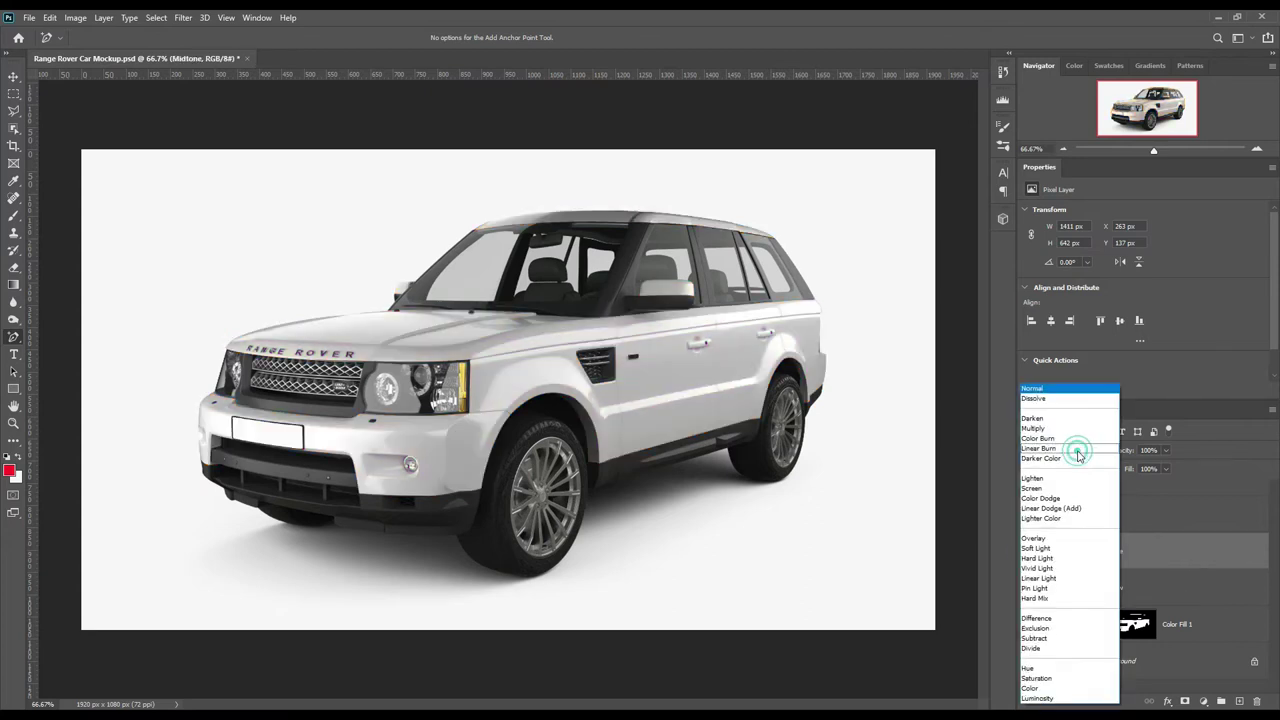
click(1070, 510)
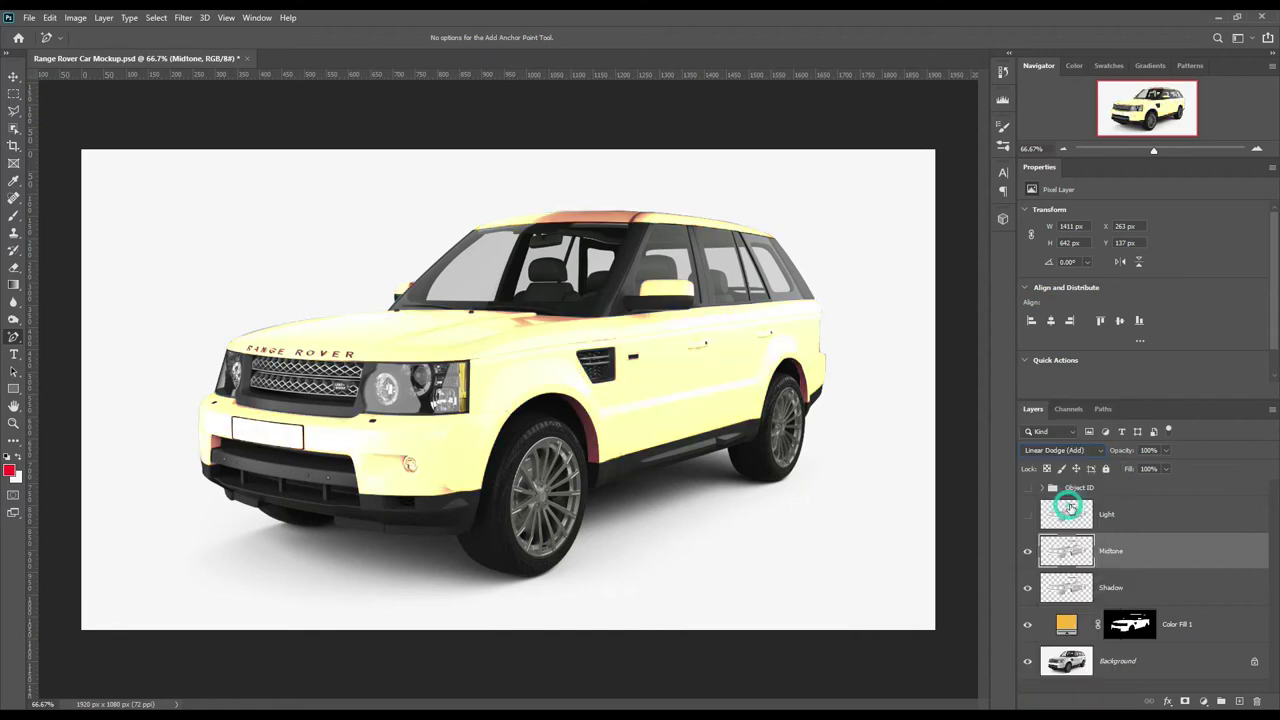
click(75, 17)
mouse_move(96, 52)
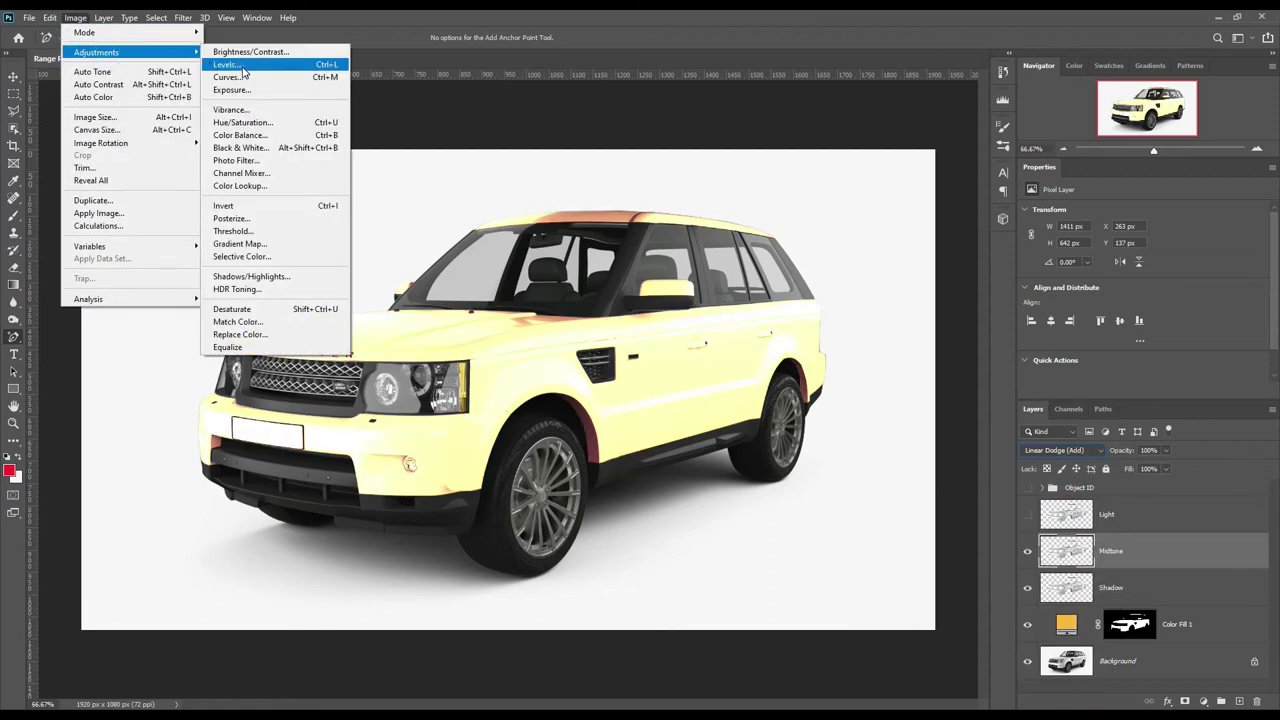
Step: Apply Levels to the Midtone layer with black input 178 and output white 90
click(243, 66)
drag(972, 304, 1079, 306)
drag(1128, 358, 1023, 362)
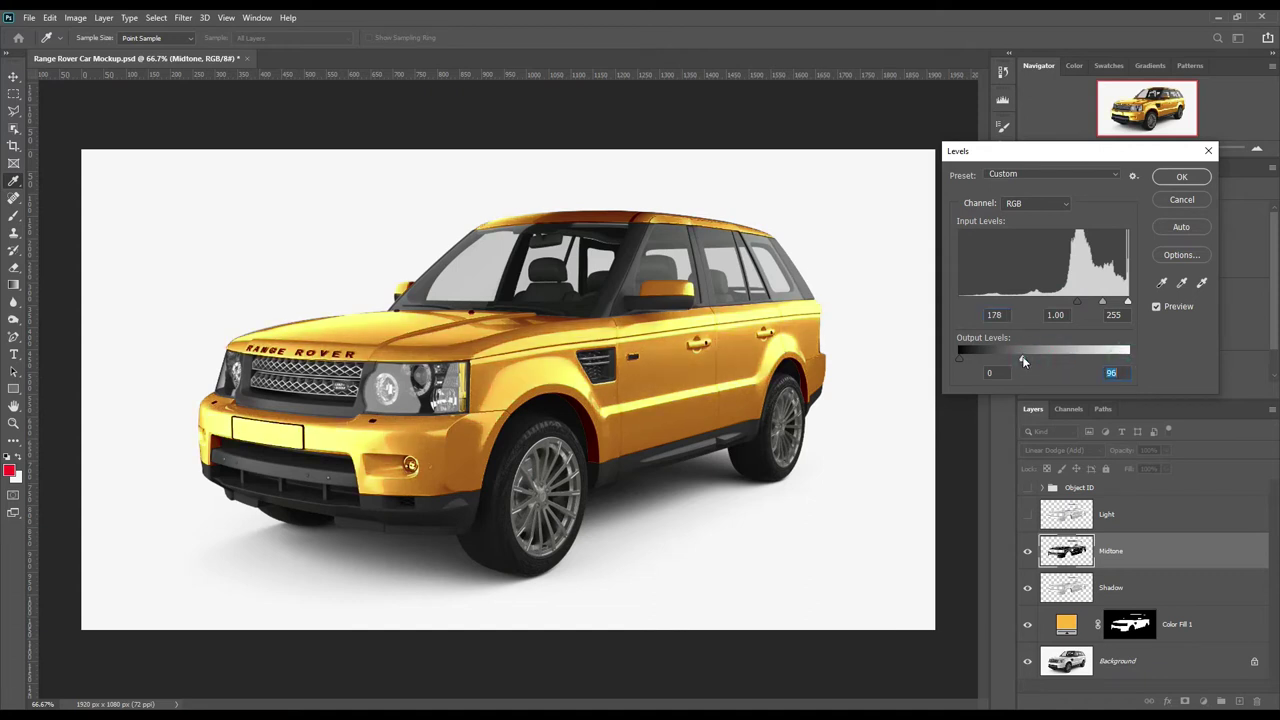
drag(1022, 360, 1020, 362)
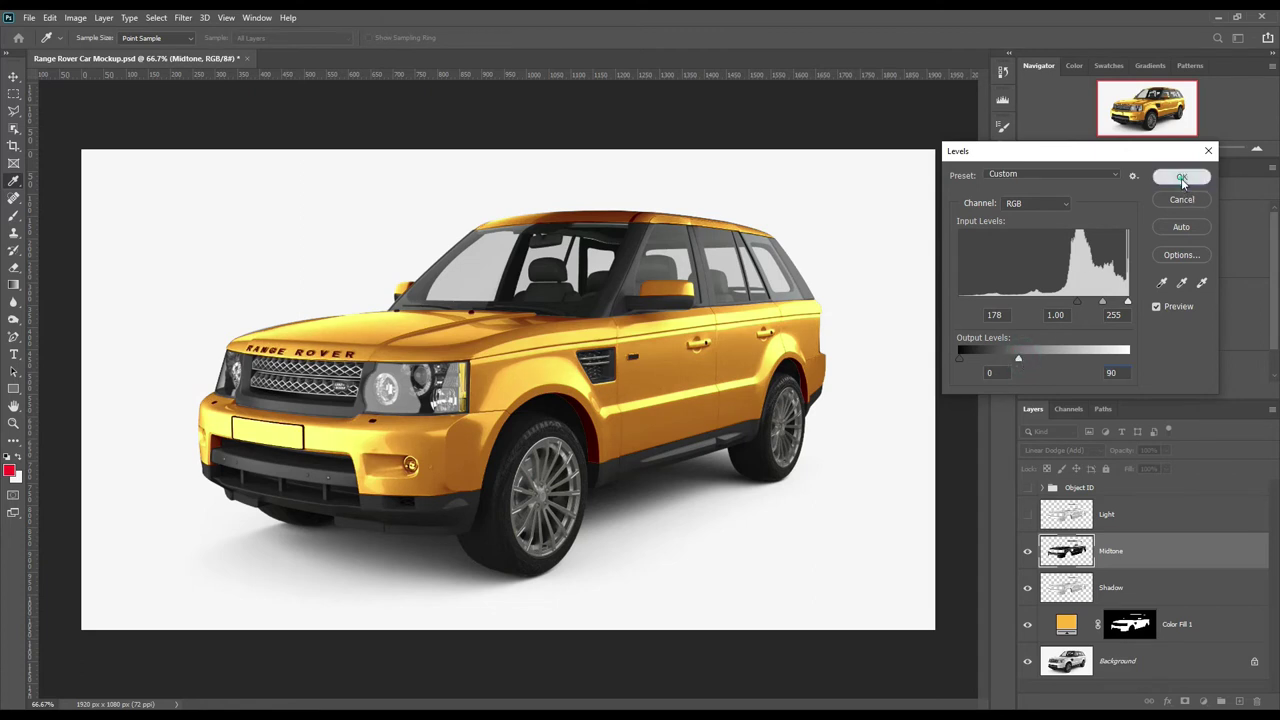
click(1181, 176)
Step: Show the Light layer and set its blend mode to Screen
click(1028, 520)
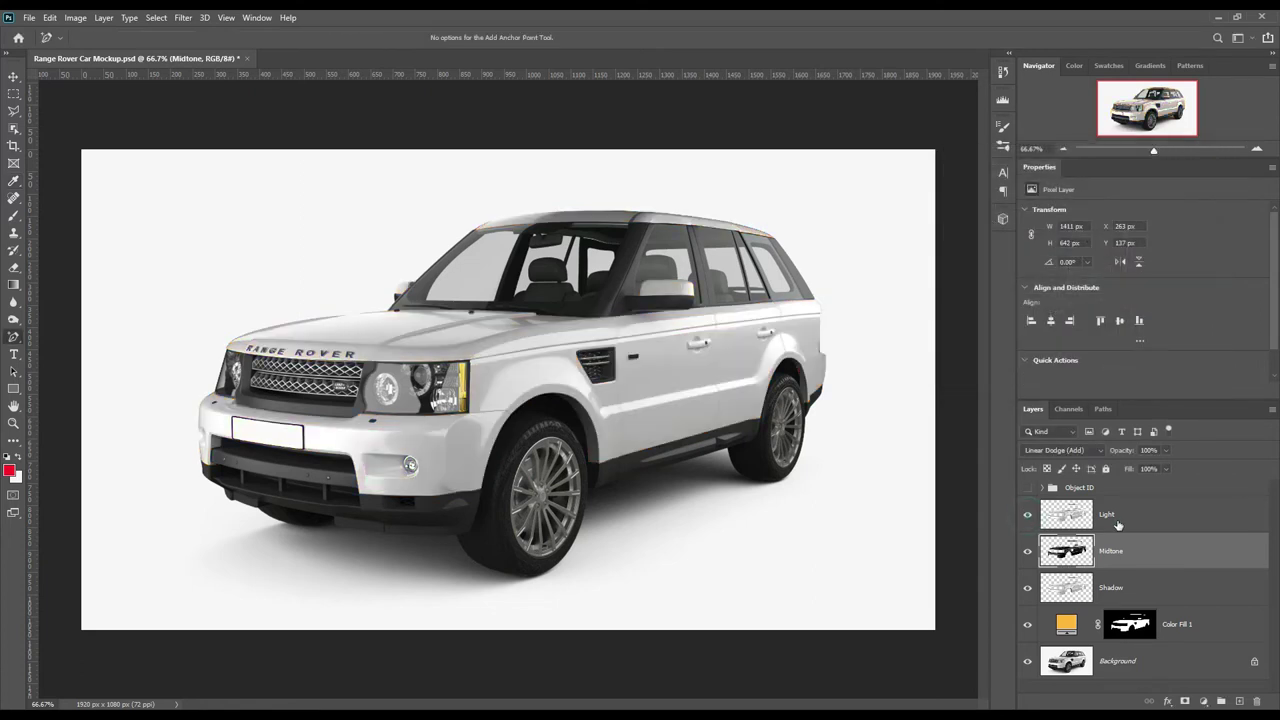
click(1110, 514)
click(1065, 450)
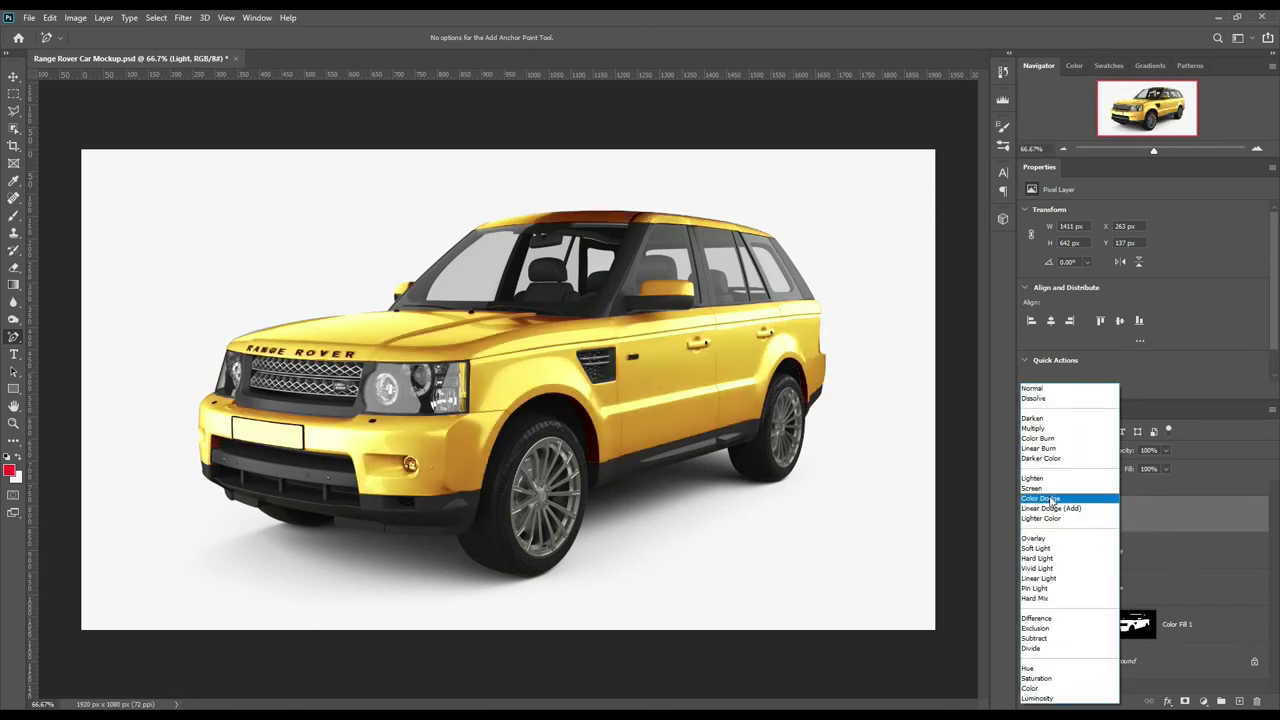
click(1058, 488)
Step: Adjust the Light layer's Levels to black input 163 and output white 151
click(75, 17)
mouse_move(96, 52)
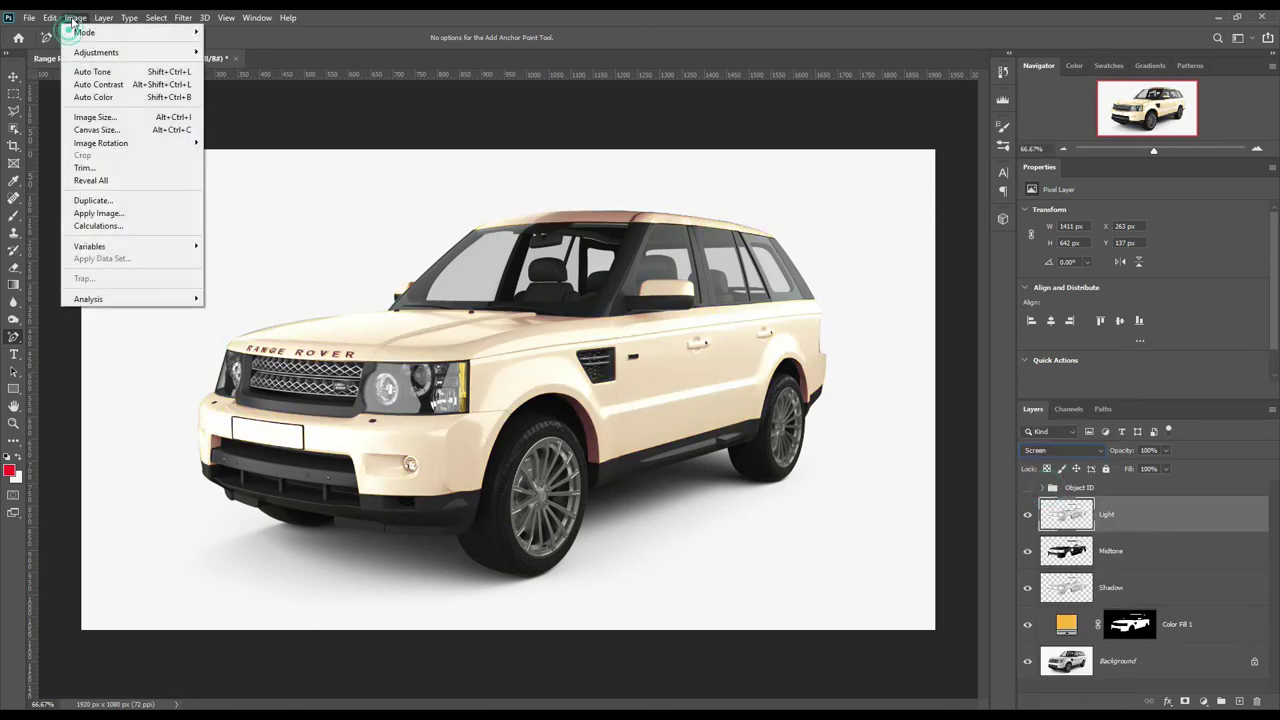
click(262, 63)
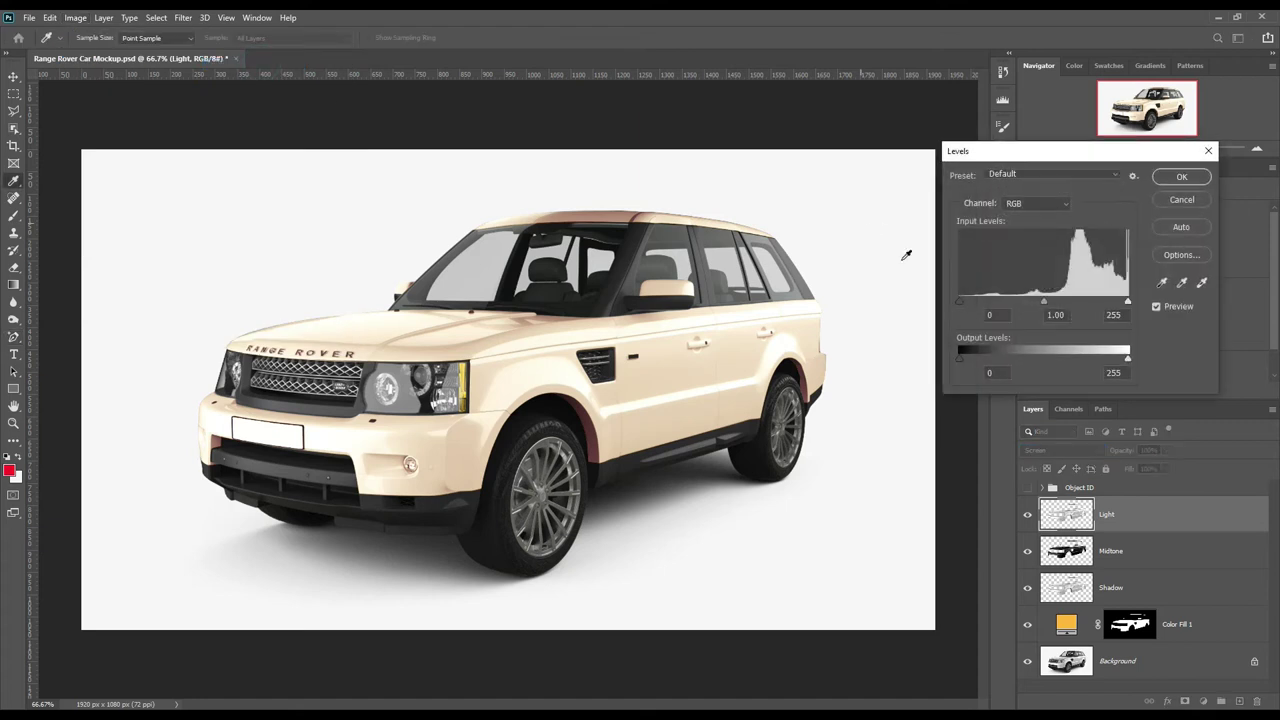
drag(959, 301, 1080, 302)
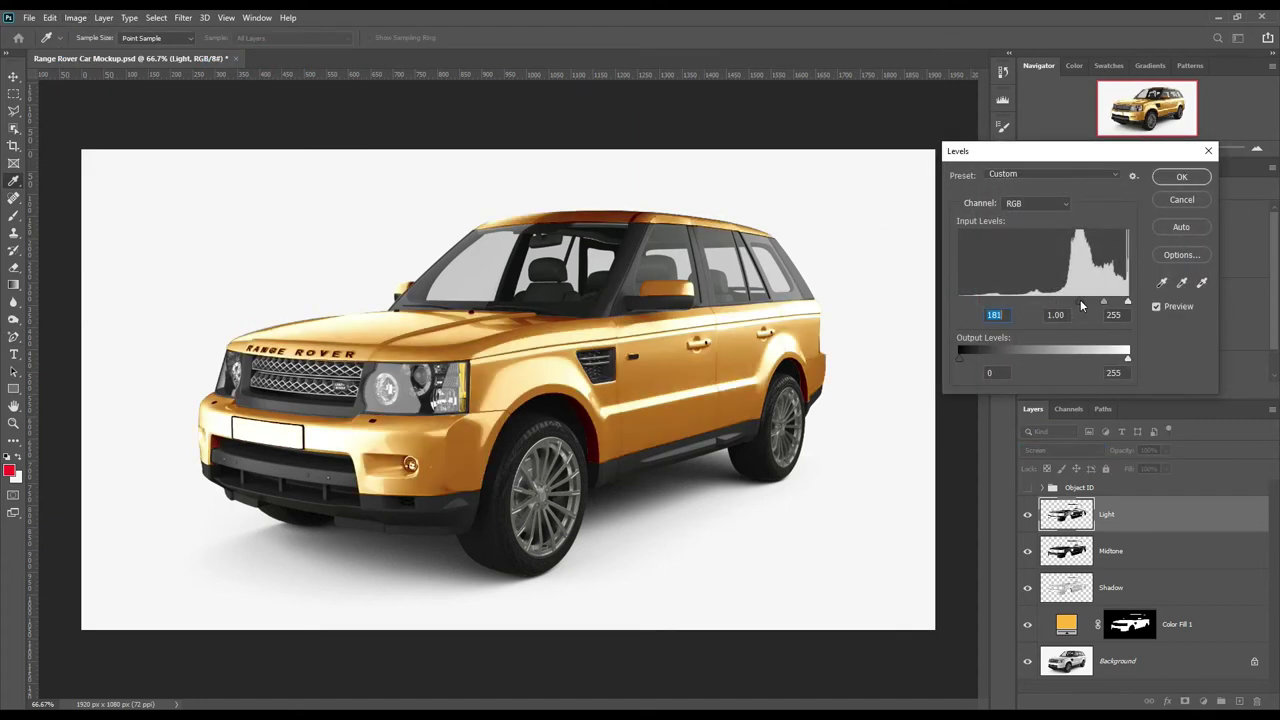
drag(1080, 302, 1068, 303)
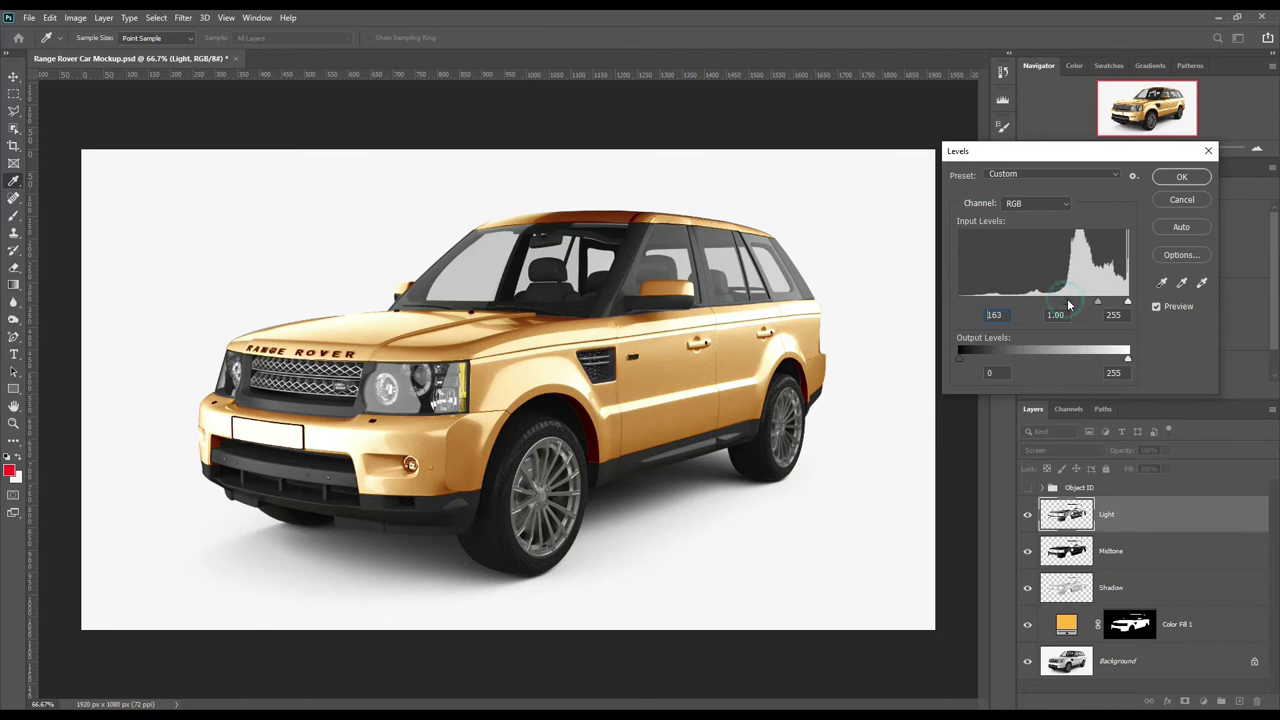
drag(1126, 357, 1059, 361)
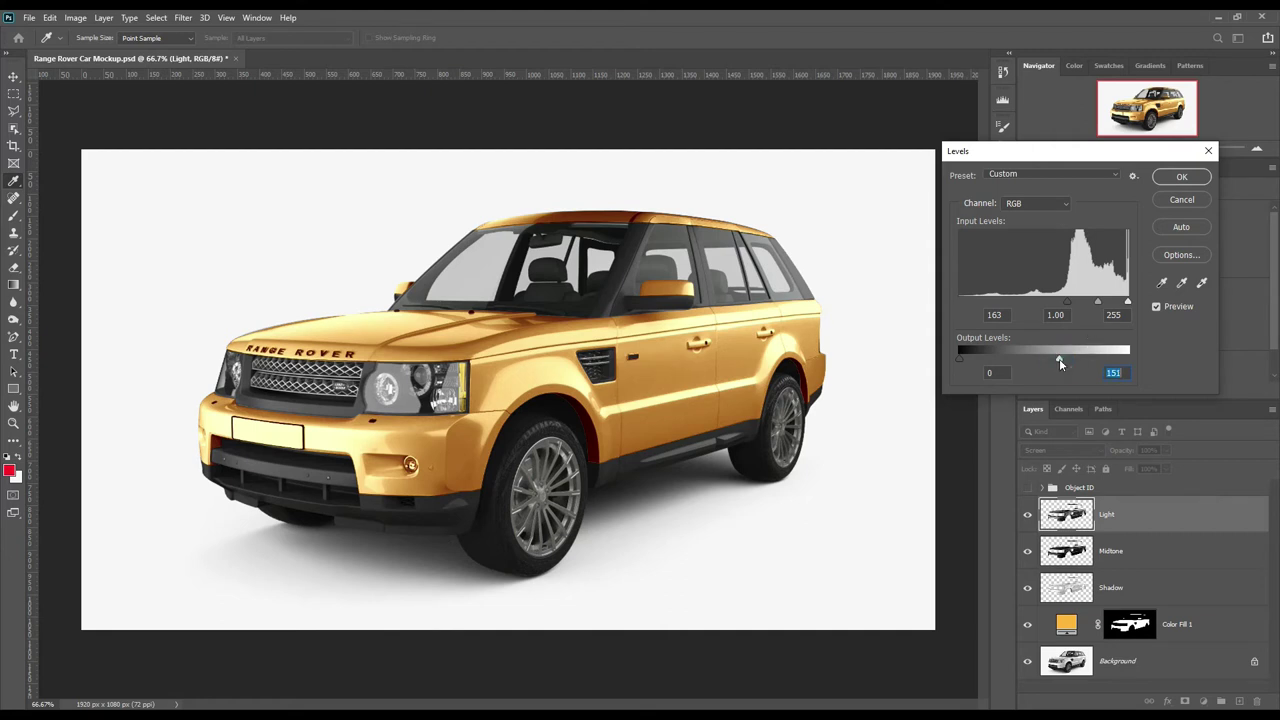
Step: Confirm the Light layer's Levels, then group Light, Midtone and Shadow into a group named FX
click(1172, 178)
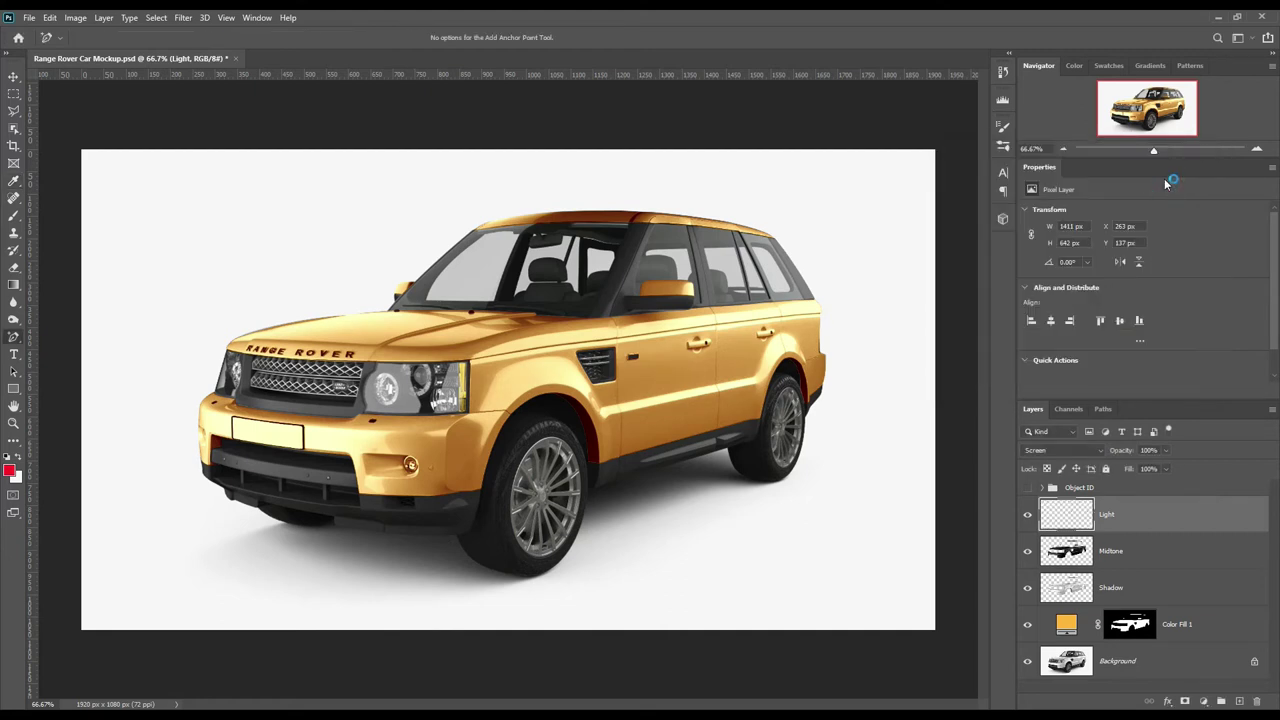
shift+click(1142, 590)
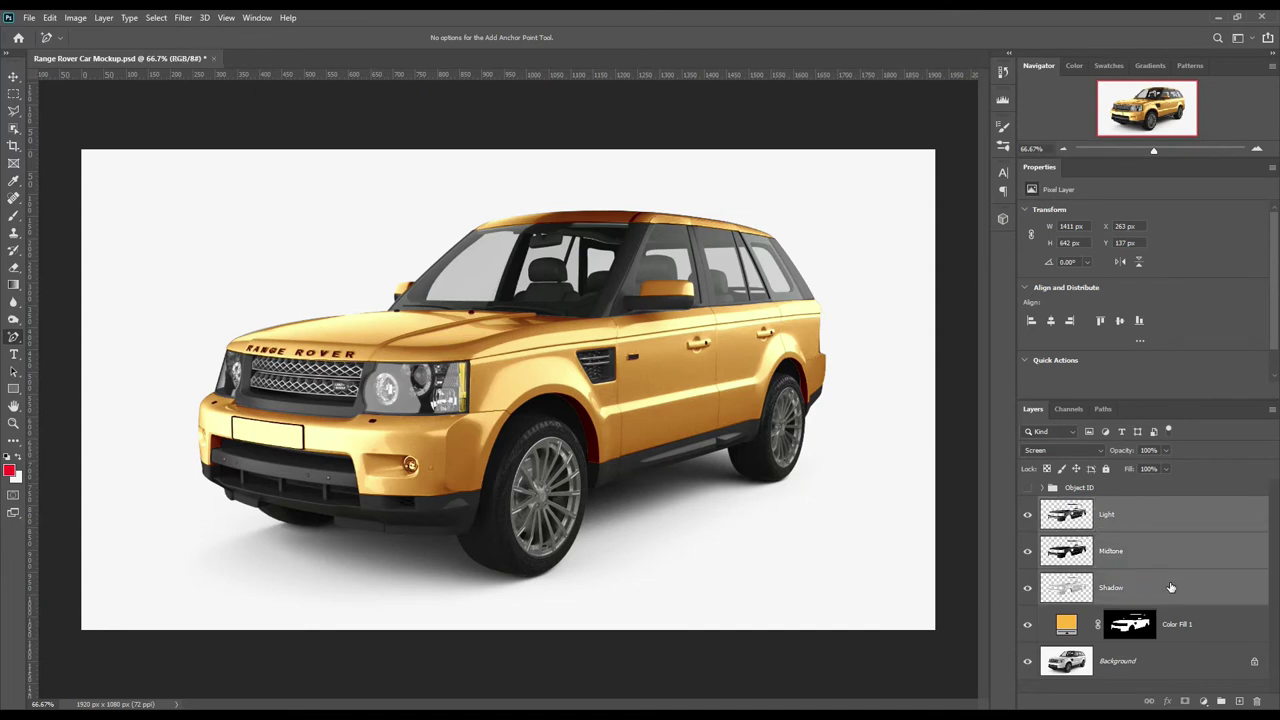
key(ctrl+g)
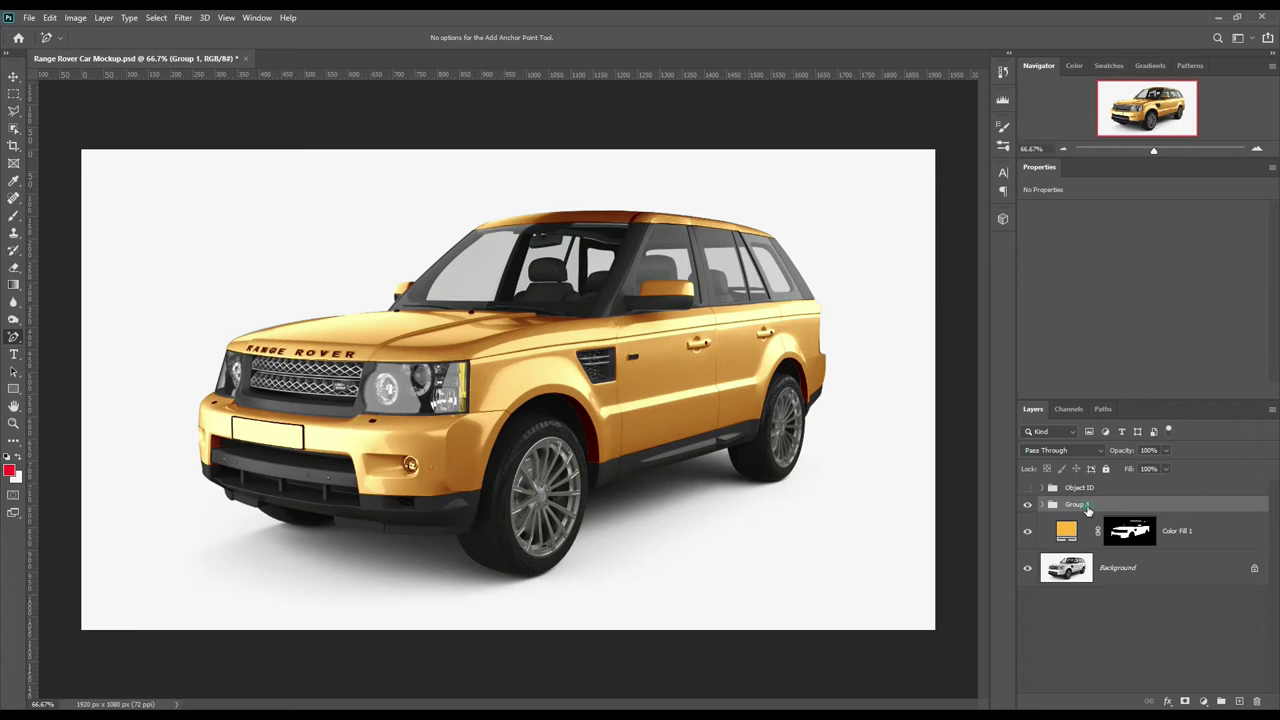
key(Return)
double_click(1078, 504)
text(FX)
key(Return)
click(1176, 533)
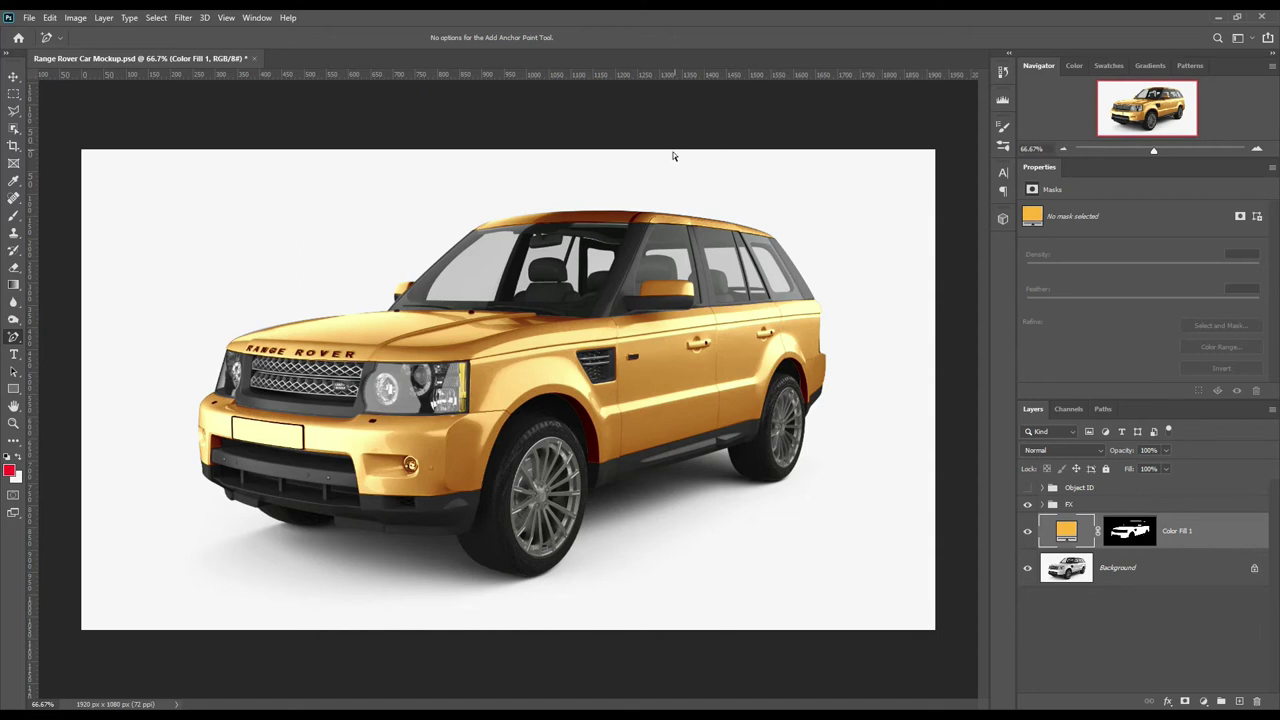
Step: Draw a white 1140 × 392 px rectangle over the car side as a semi-transparent smart object
click(13, 388)
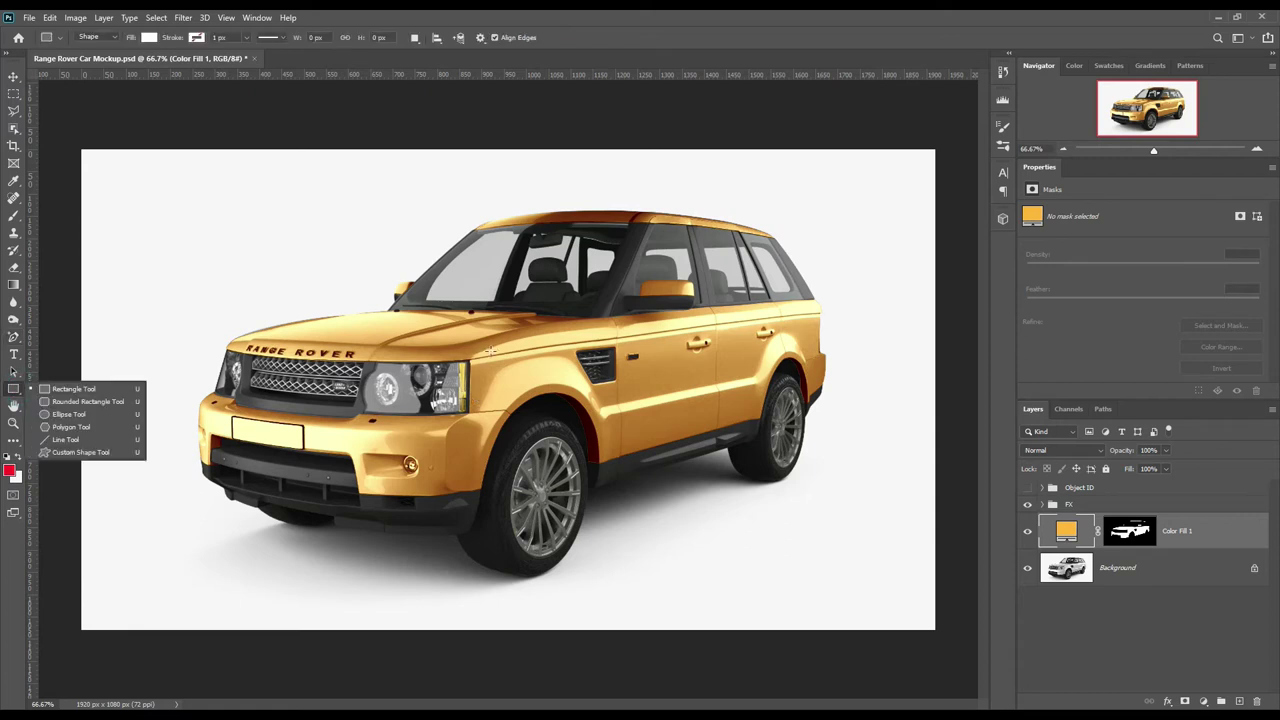
mouse_move(830, 296)
mouse_down()
mouse_move(525, 453)
mouse_move(325, 470)
mouse_up()
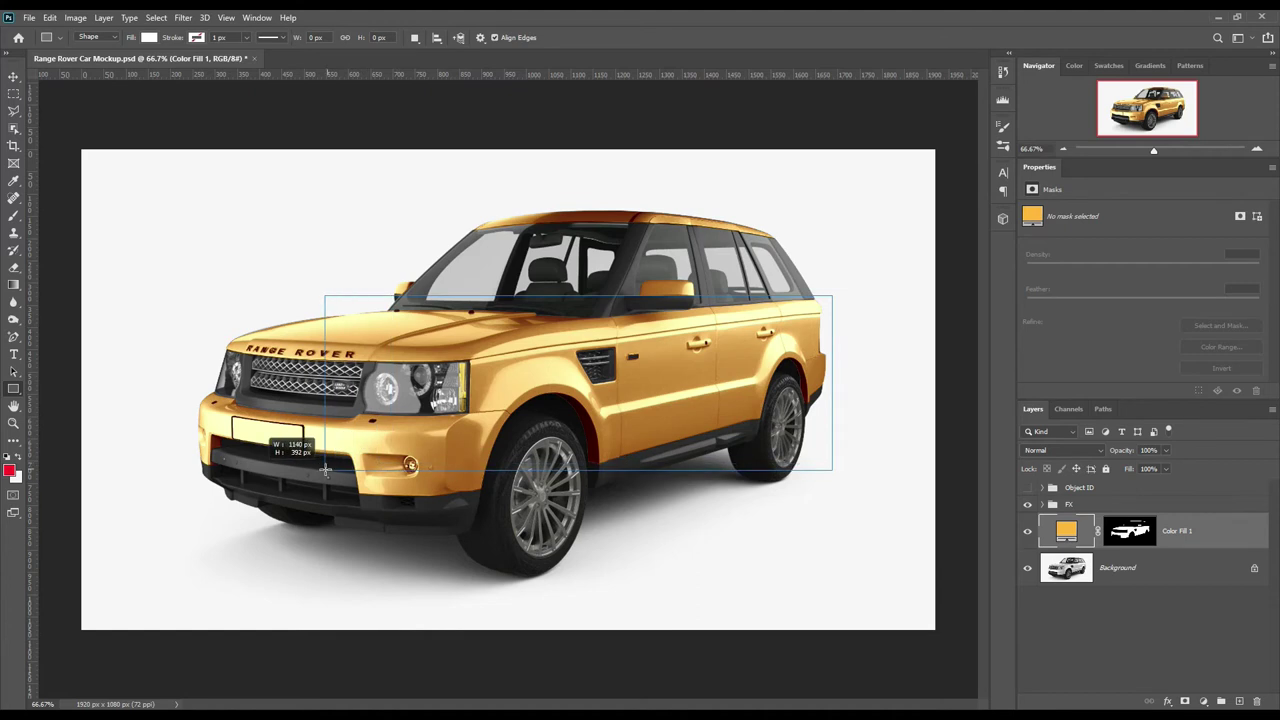
drag(325, 470, 325, 470)
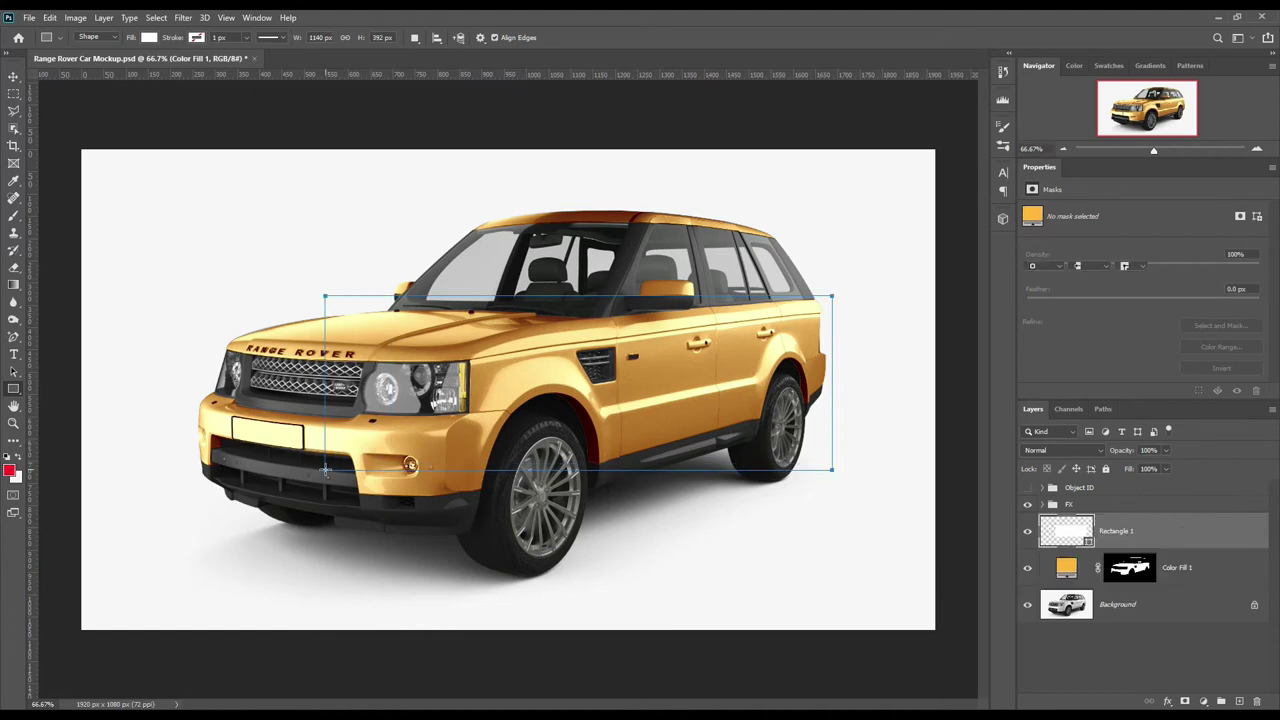
right_click(1161, 535)
click(1063, 337)
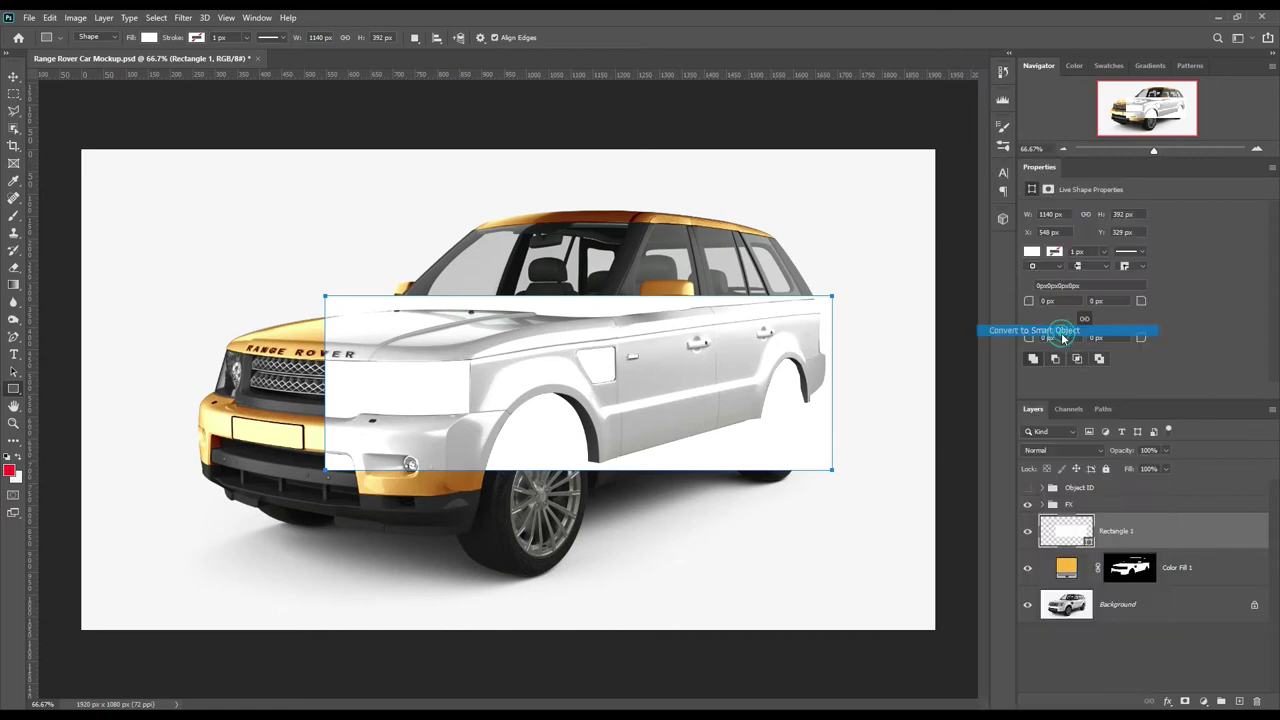
mouse_move(1126, 450)
mouse_down()
mouse_move(1108, 455)
mouse_move(1136, 459)
mouse_up()
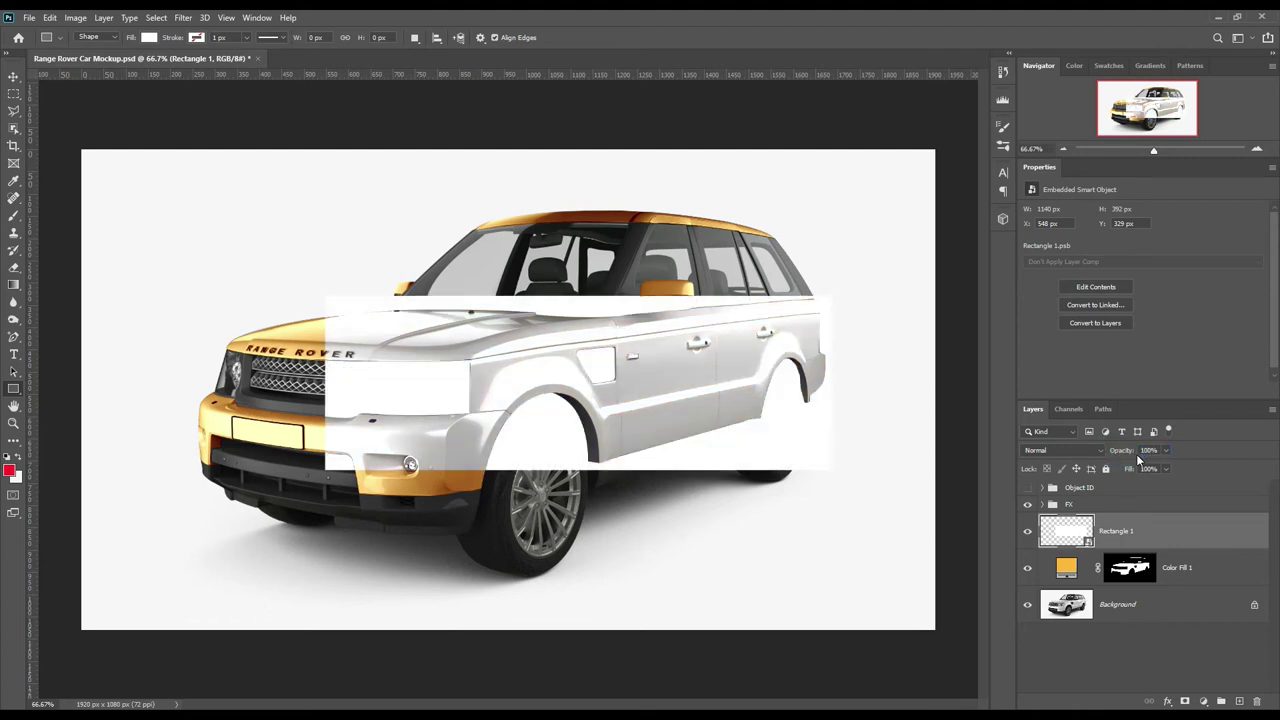
key(ctrl+t)
Step: Distort the overlay, pulling its corners to the front wheel arch, hood edge and door line
right_click(793, 337)
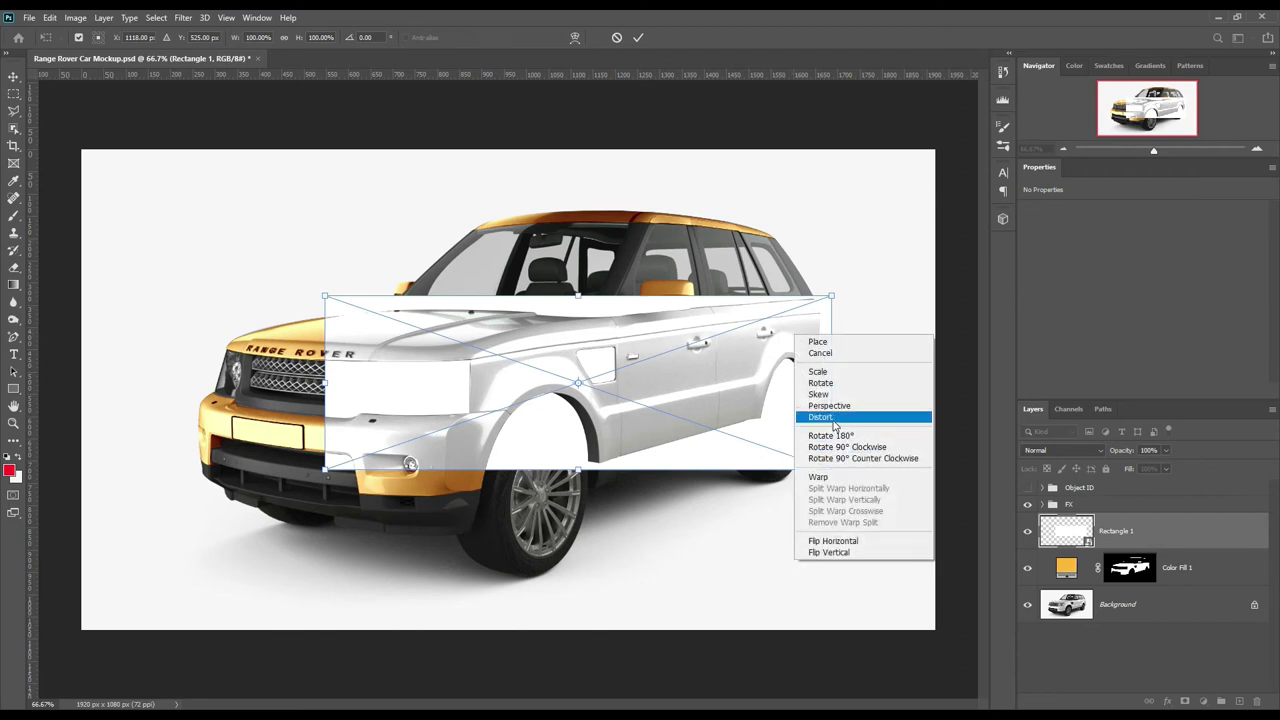
click(834, 425)
drag(831, 467, 831, 405)
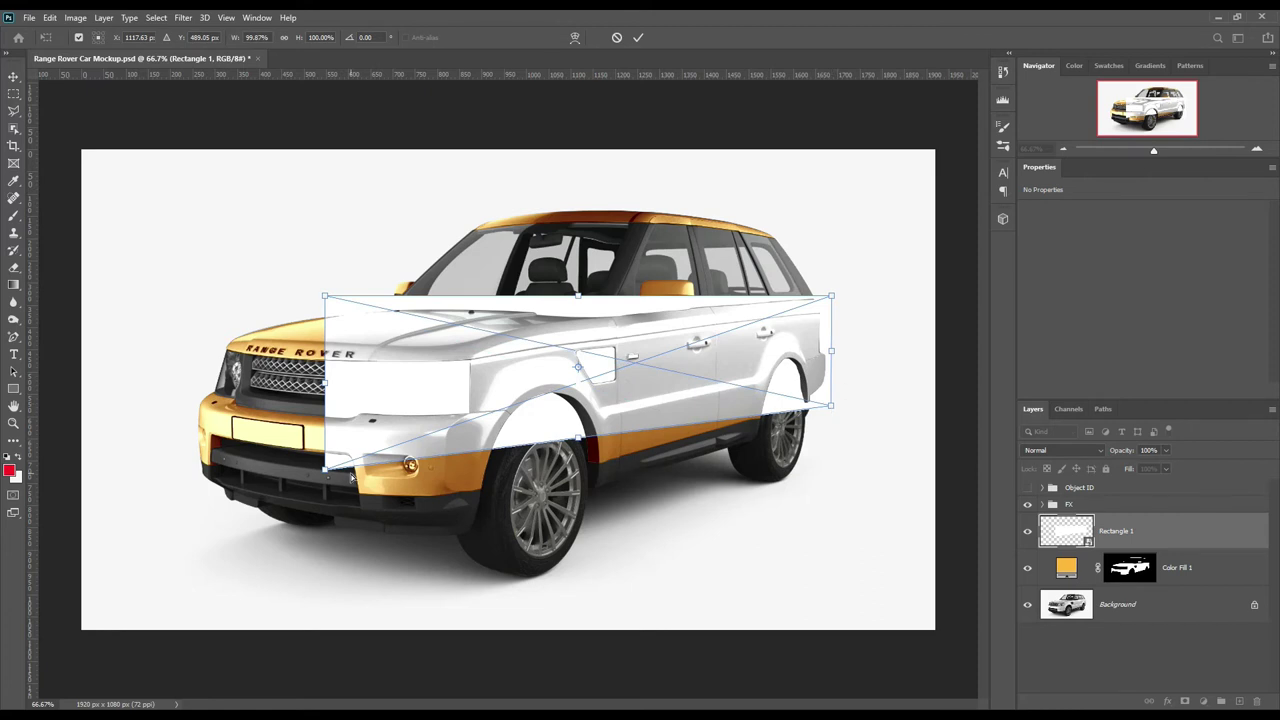
drag(325, 469, 489, 491)
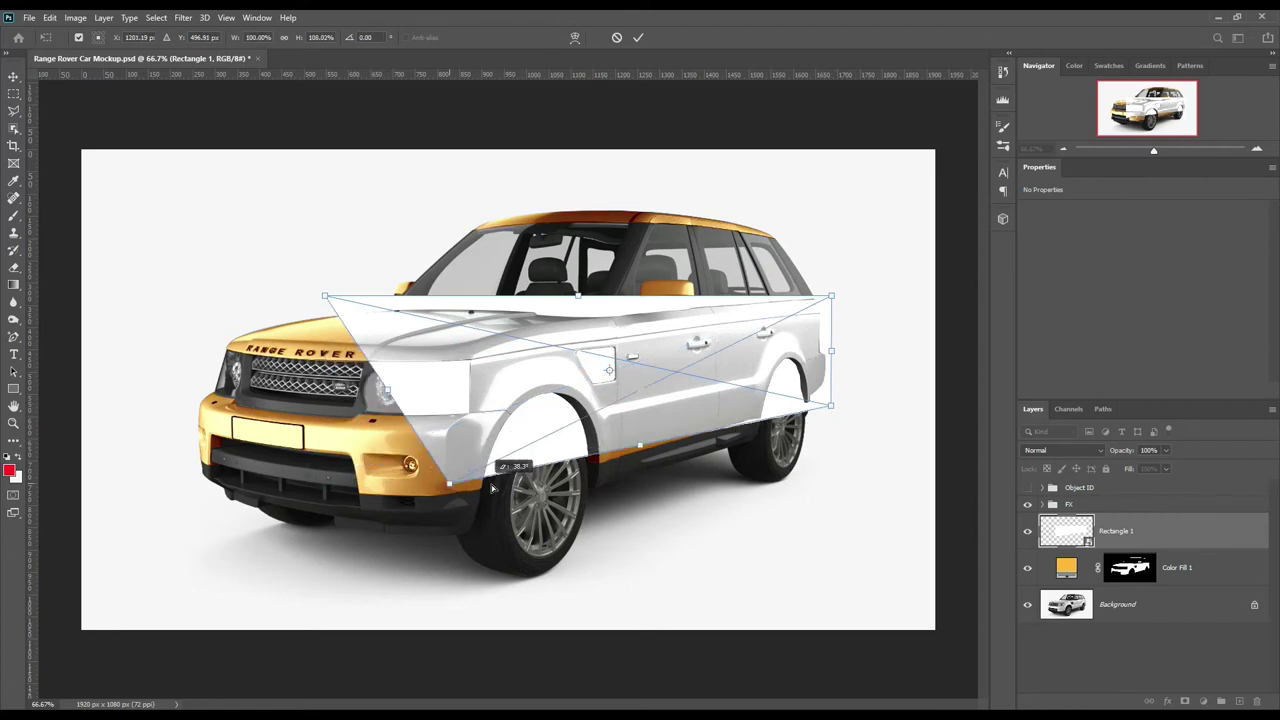
drag(489, 491, 481, 493)
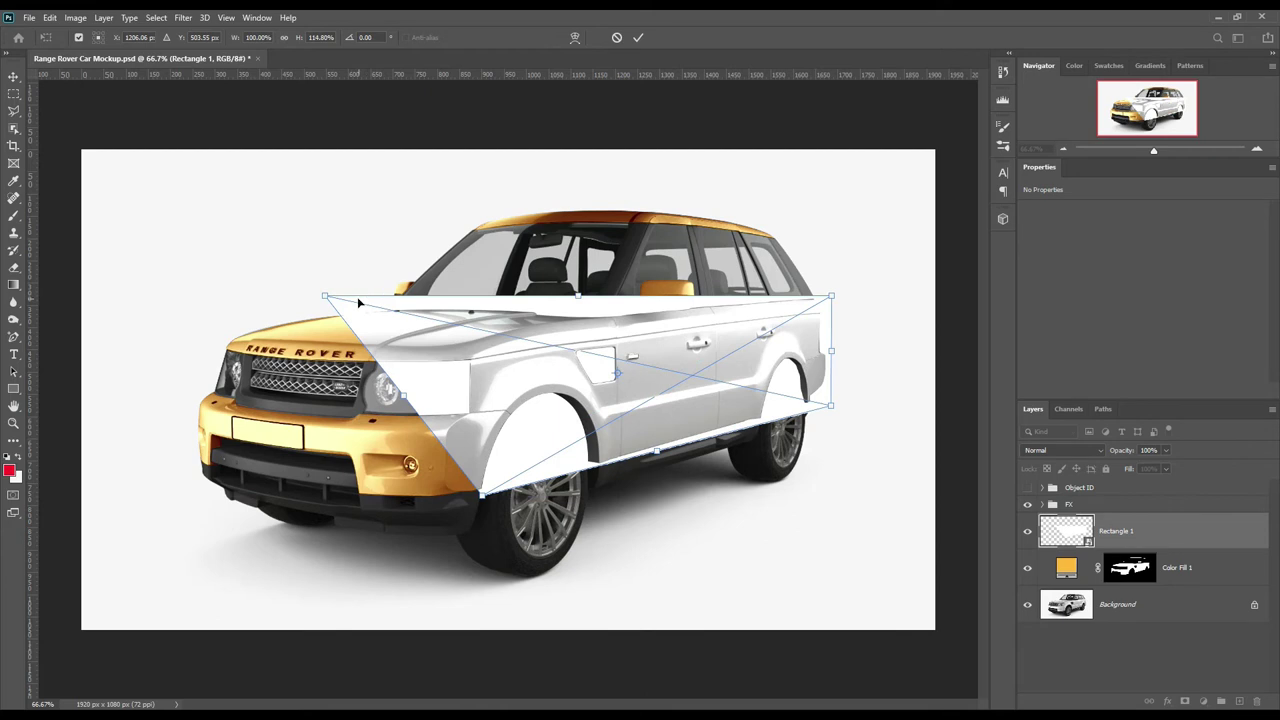
mouse_move(327, 298)
mouse_down()
mouse_move(496, 345)
mouse_move(490, 333)
mouse_up()
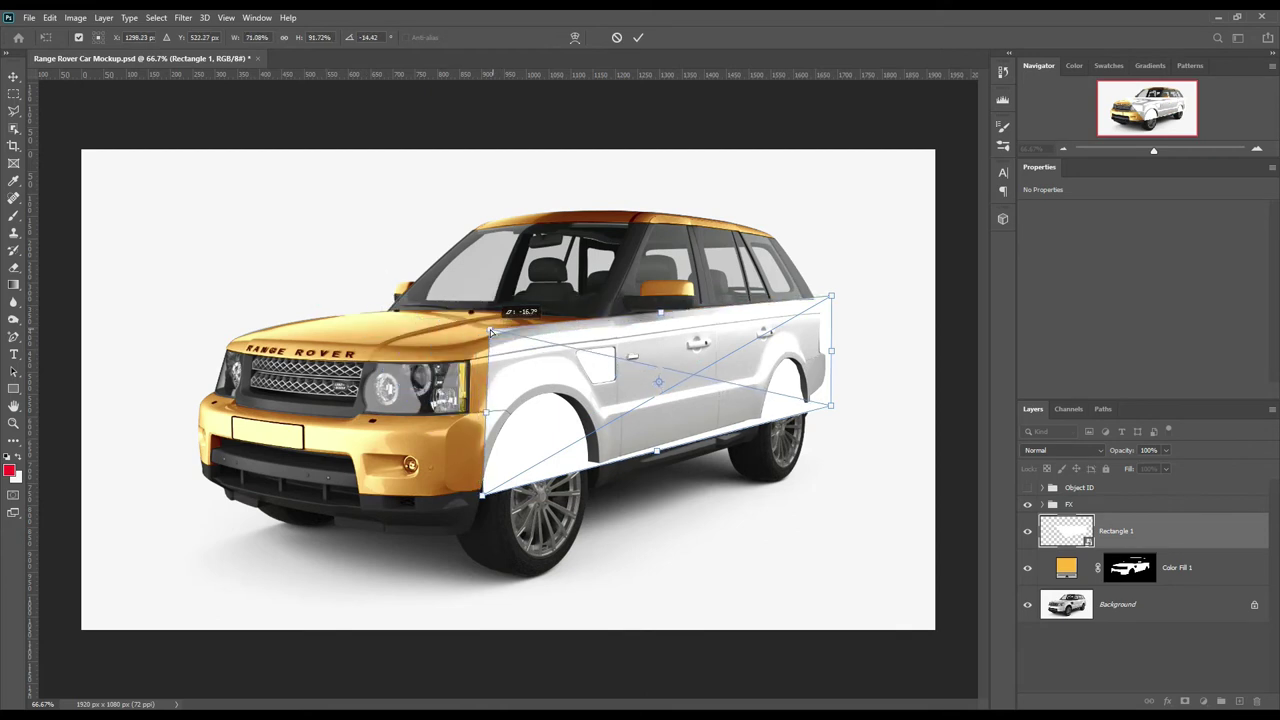
drag(488, 331, 486, 329)
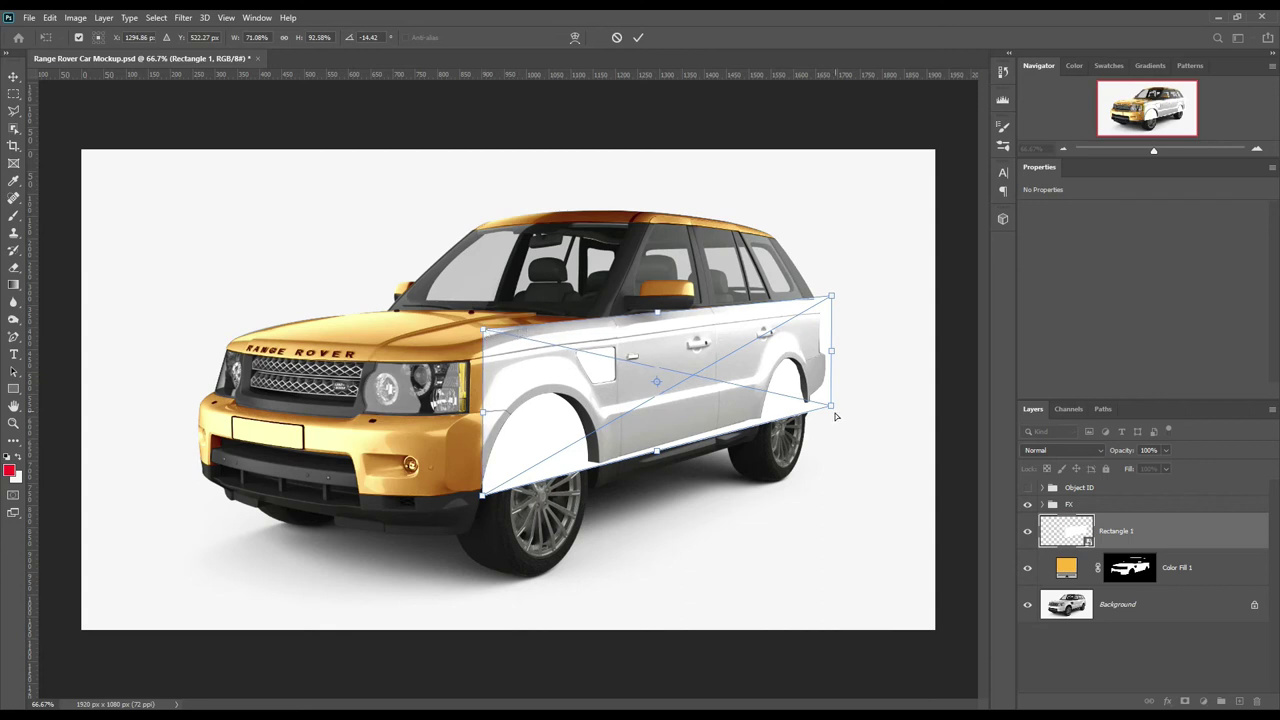
Step: Fine-tune the overlay's edges and corners to cover the whole side, then commit the transform
drag(831, 410, 833, 407)
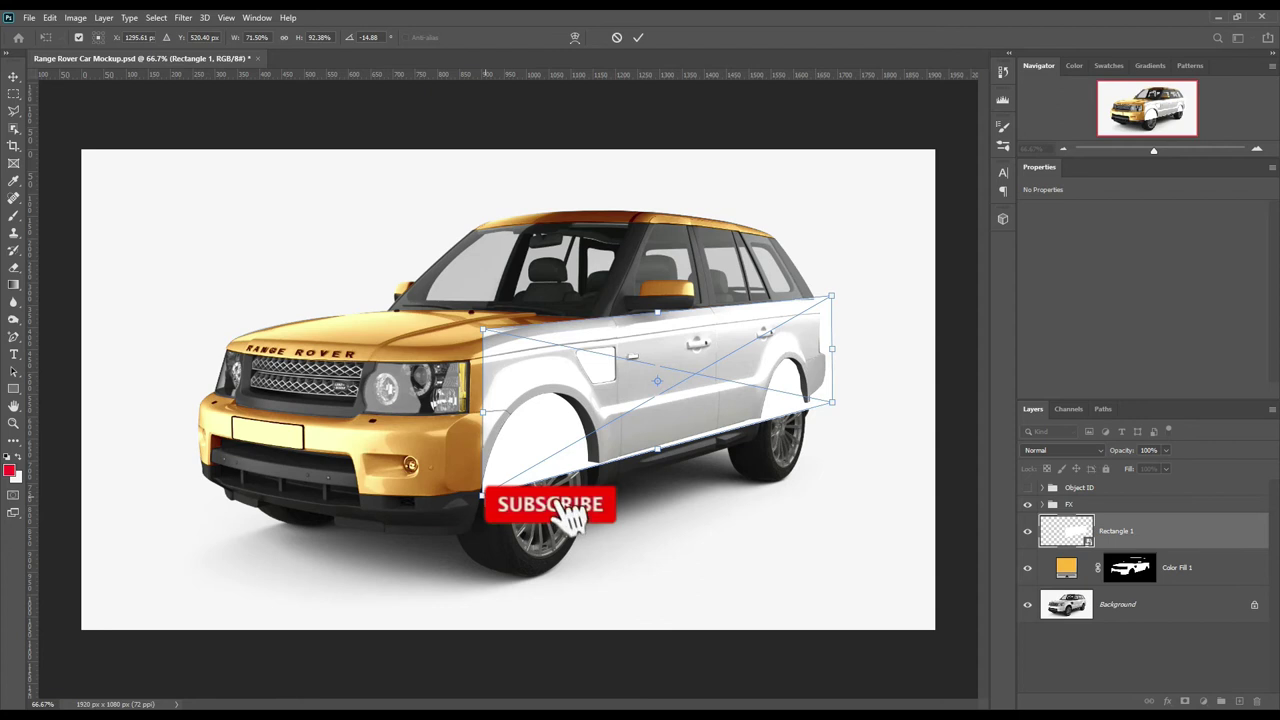
drag(832, 349, 830, 350)
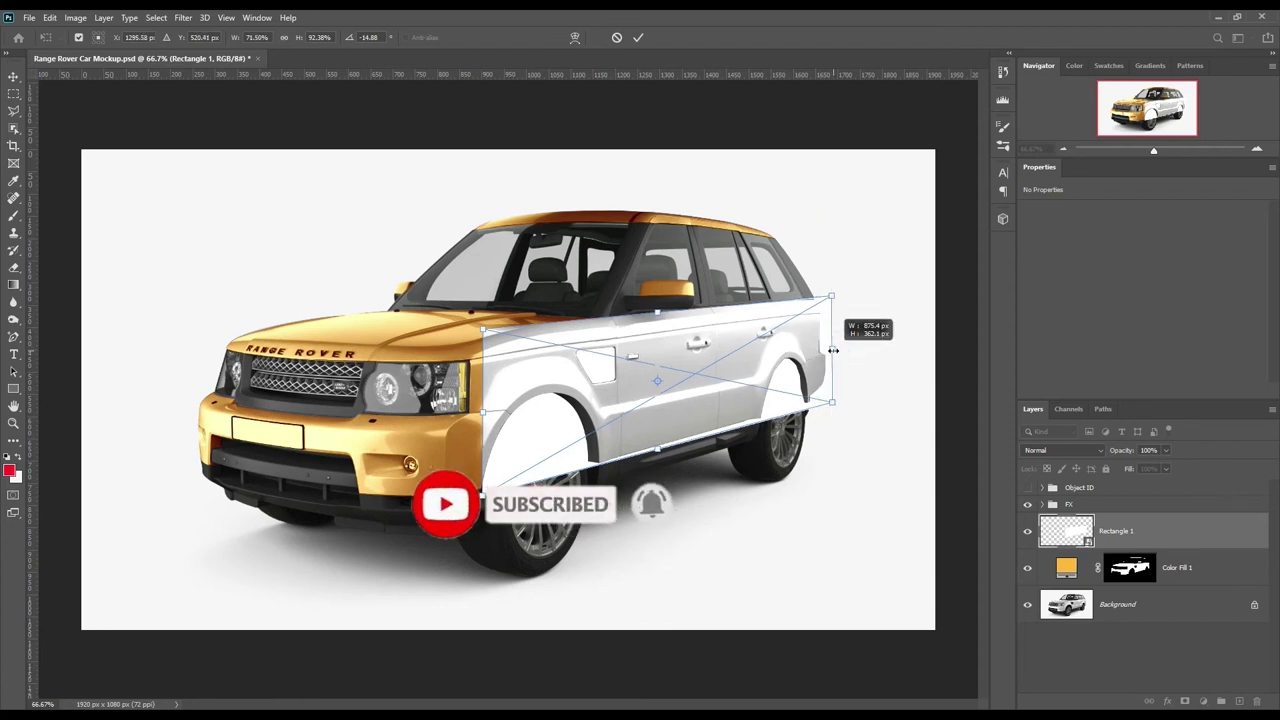
drag(483, 410, 468, 410)
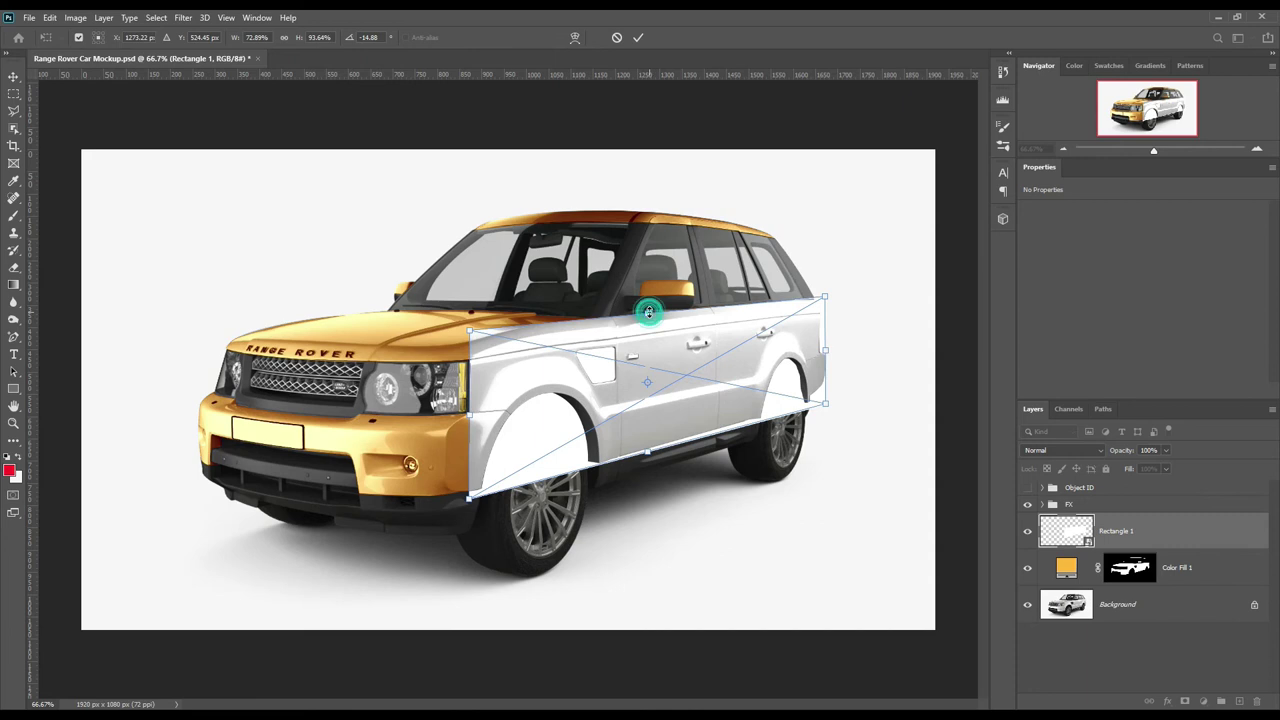
drag(649, 313, 649, 310)
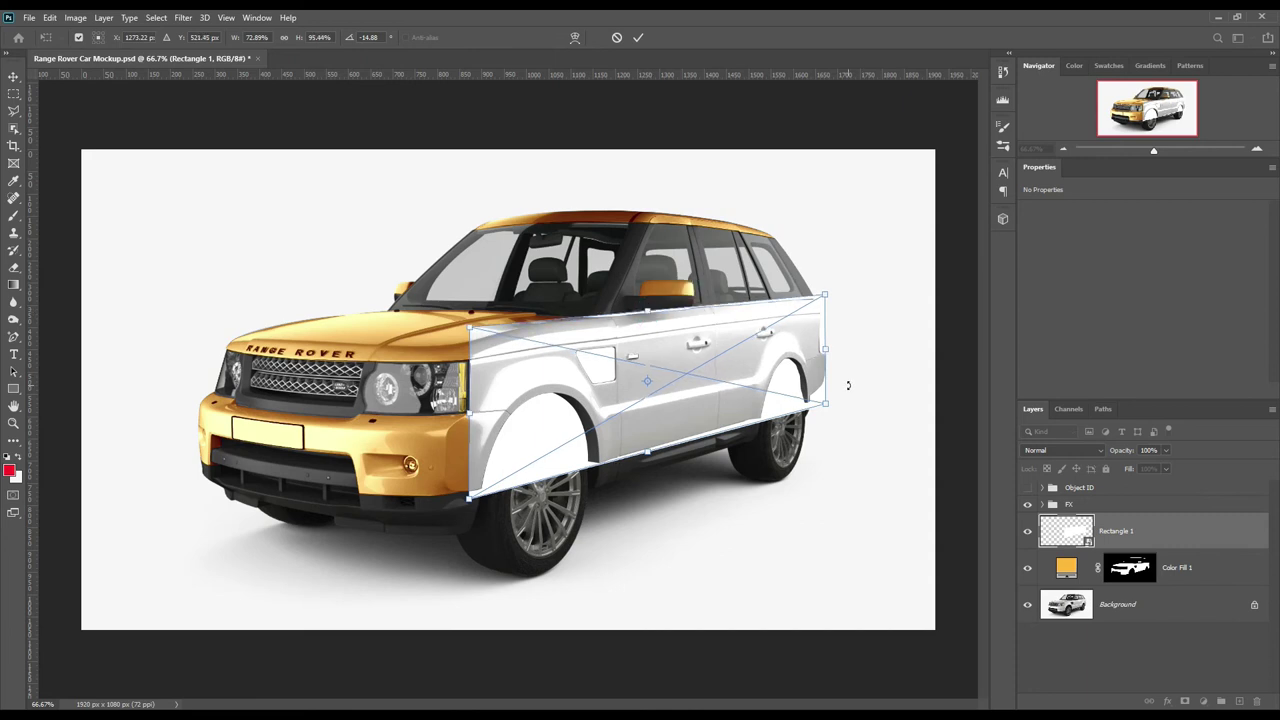
drag(468, 497, 463, 500)
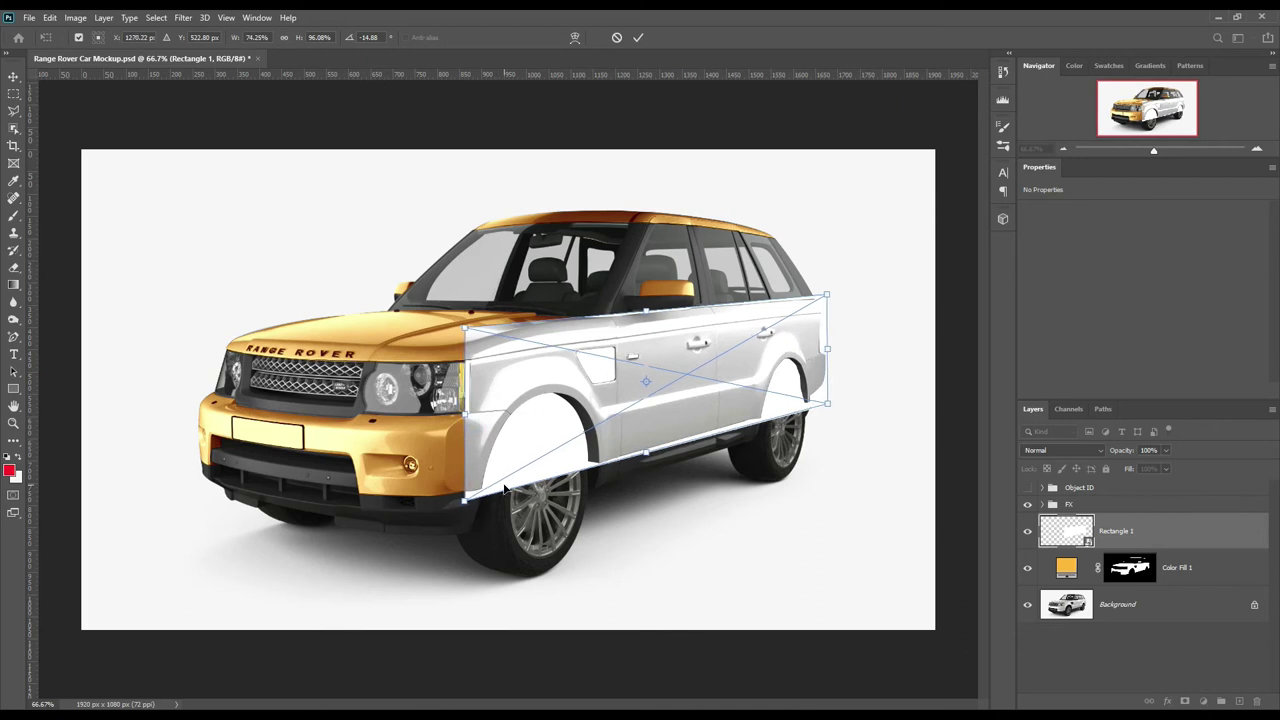
click(639, 38)
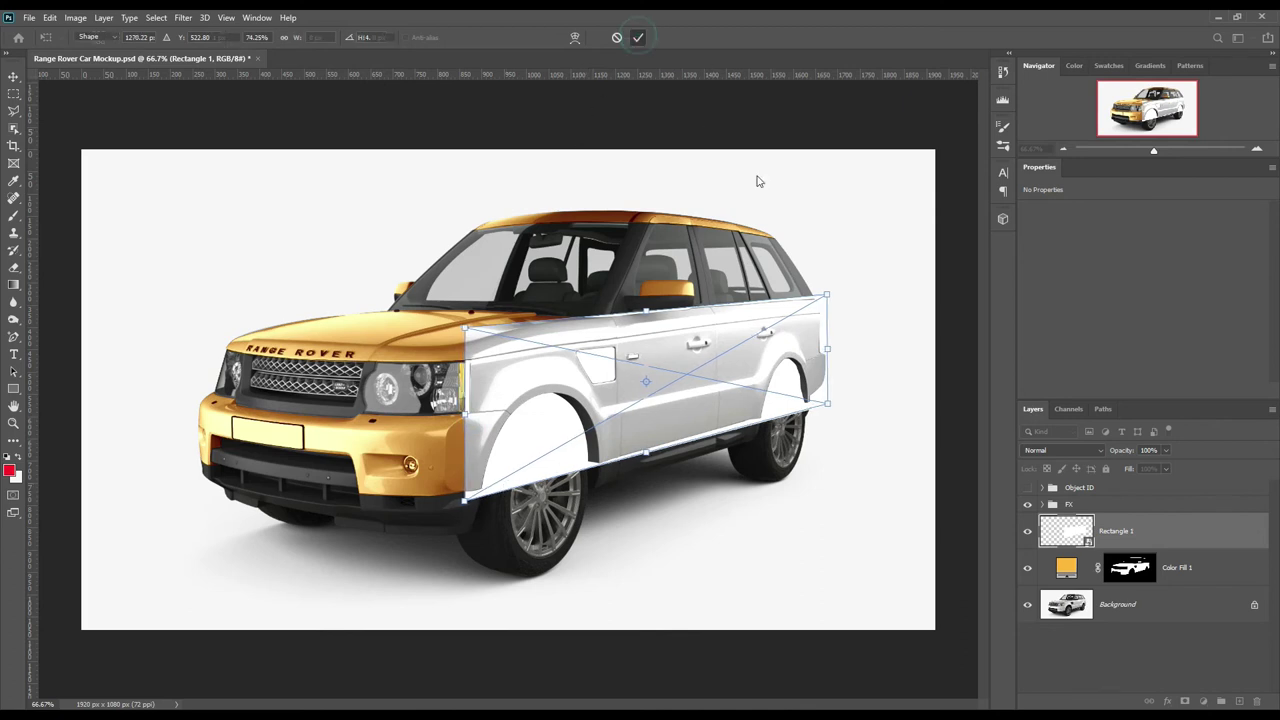
Step: Mask Rectangle 1 to the car body outline and zoom in on the front fender
ctrl+click(1130, 567)
click(1186, 702)
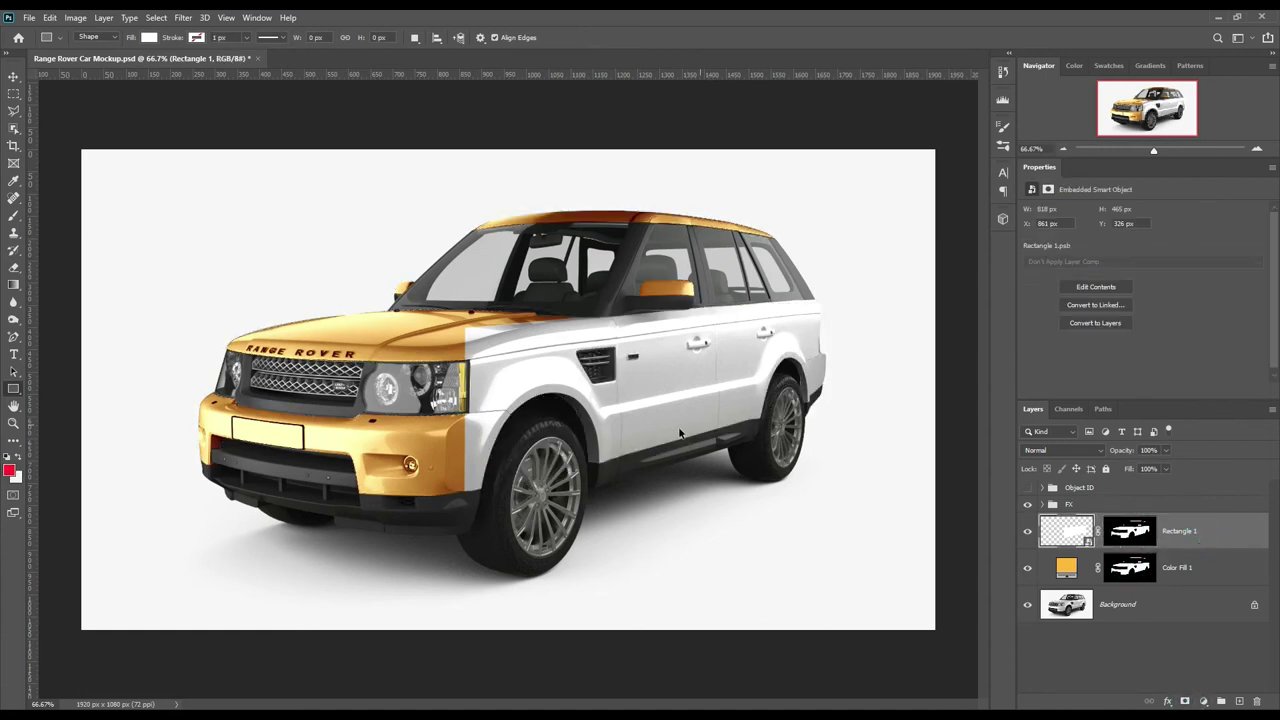
key(ctrl+plus)
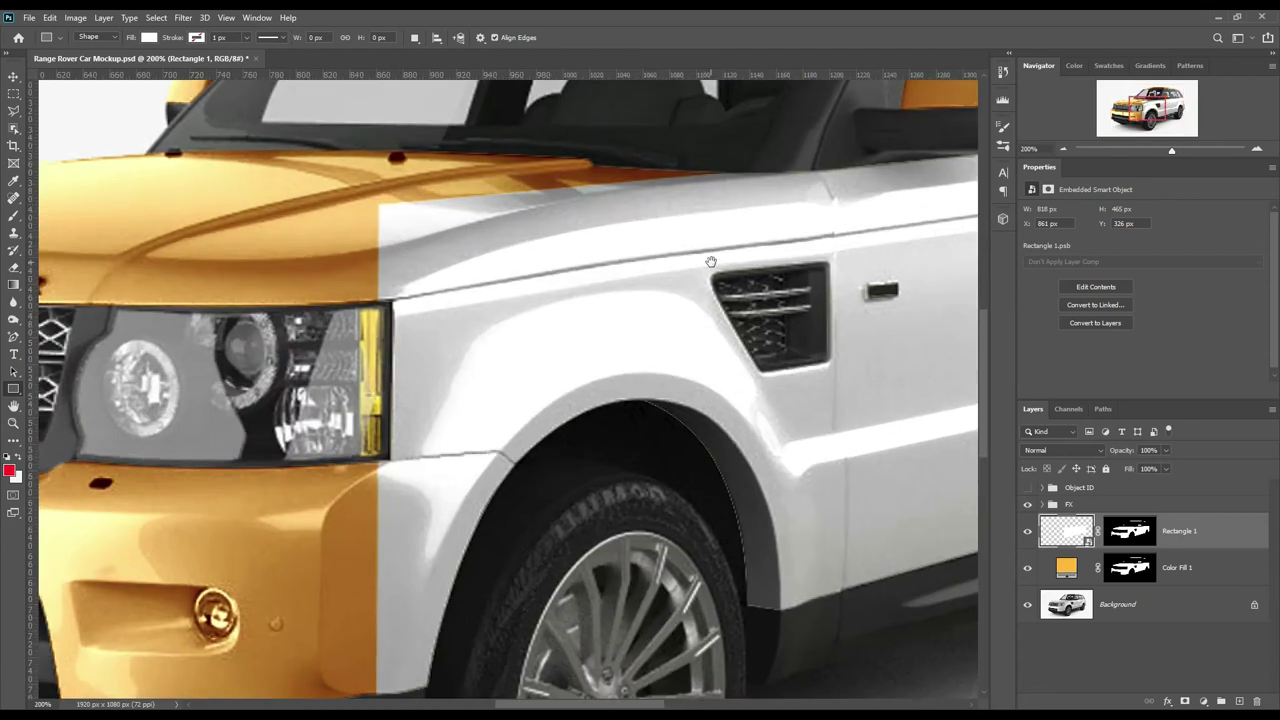
drag(711, 262, 559, 318)
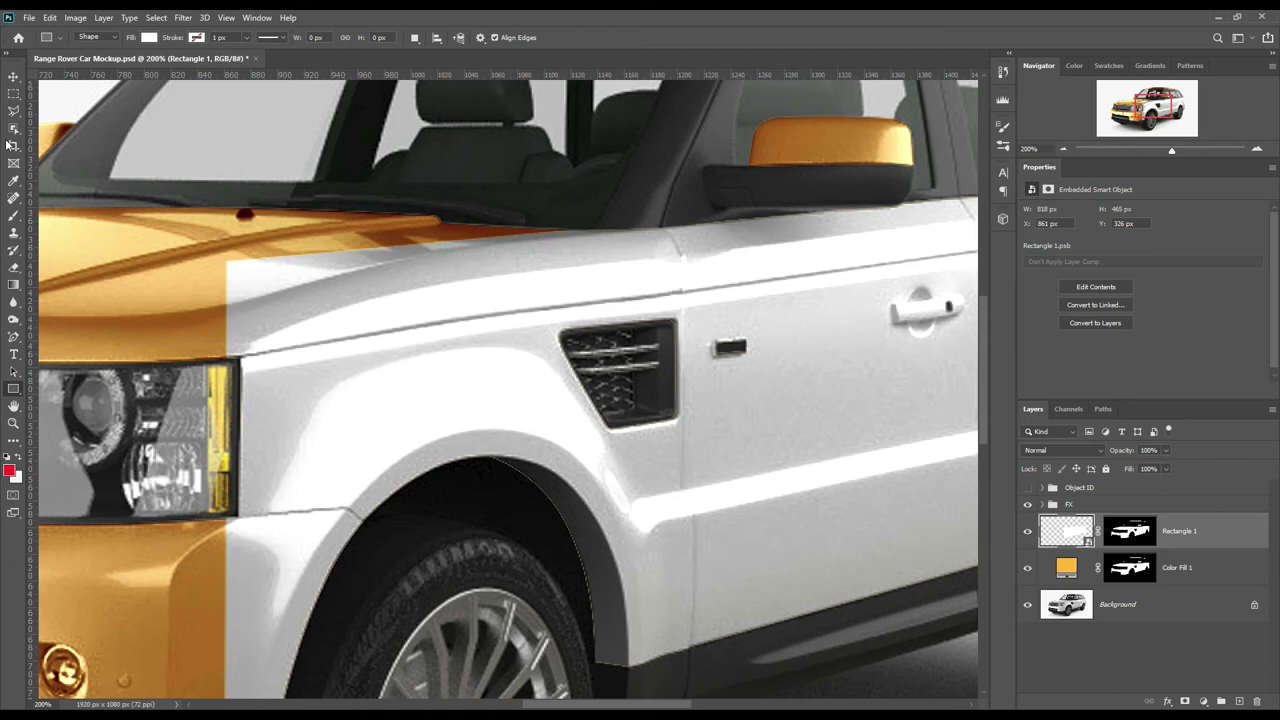
right_click(13, 337)
click(50, 341)
Step: Set the Pen Tool to Path mode and trace the front fender and wheel arch edges
click(97, 38)
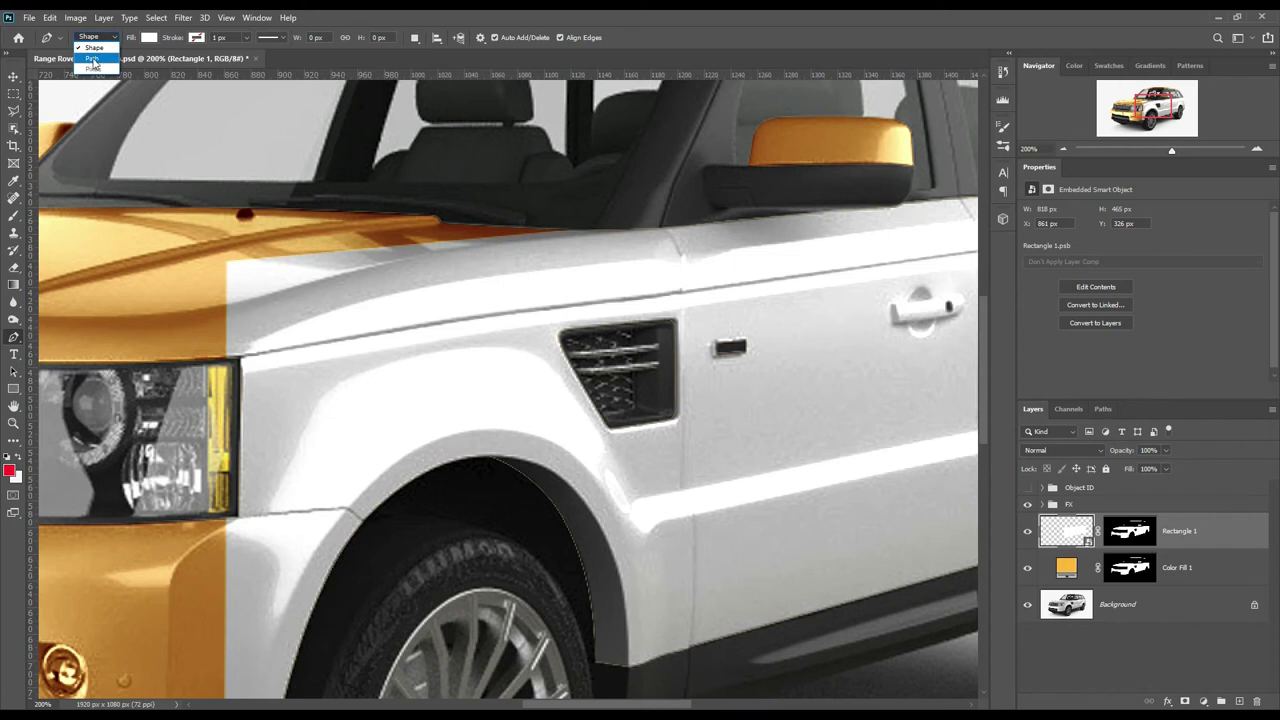
click(94, 59)
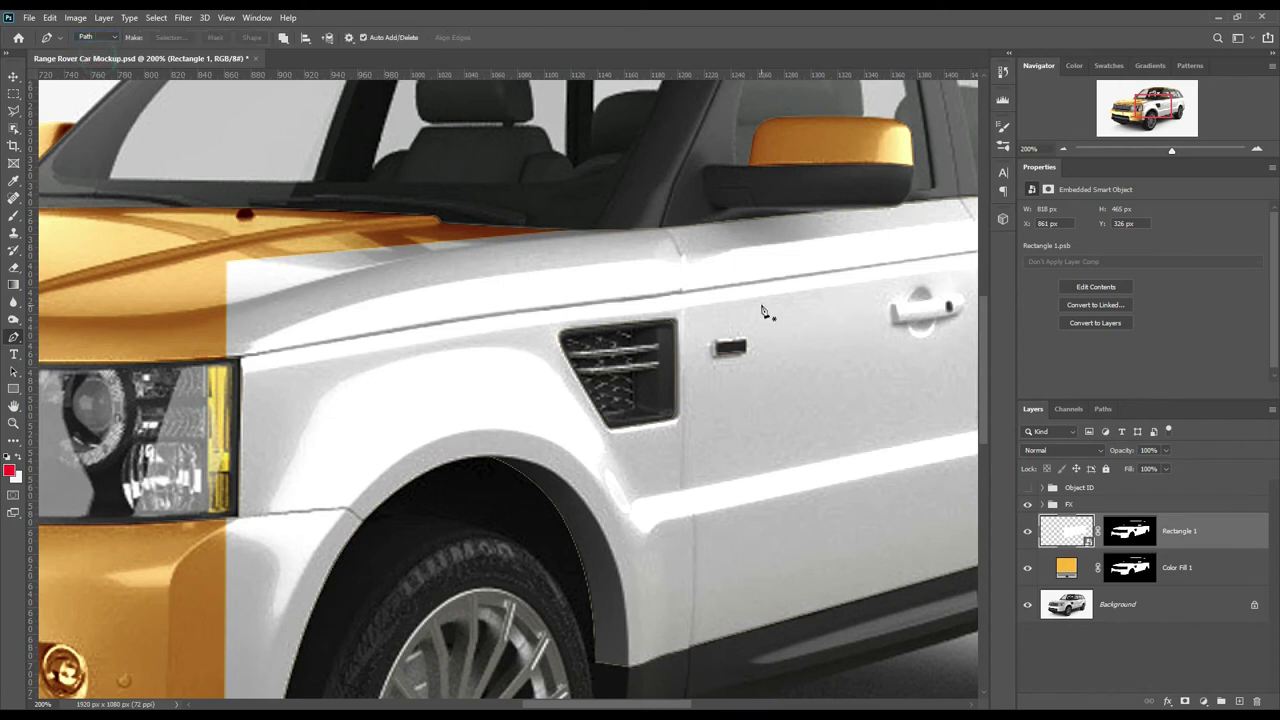
click(667, 233)
click(680, 289)
click(240, 358)
click(240, 513)
click(347, 508)
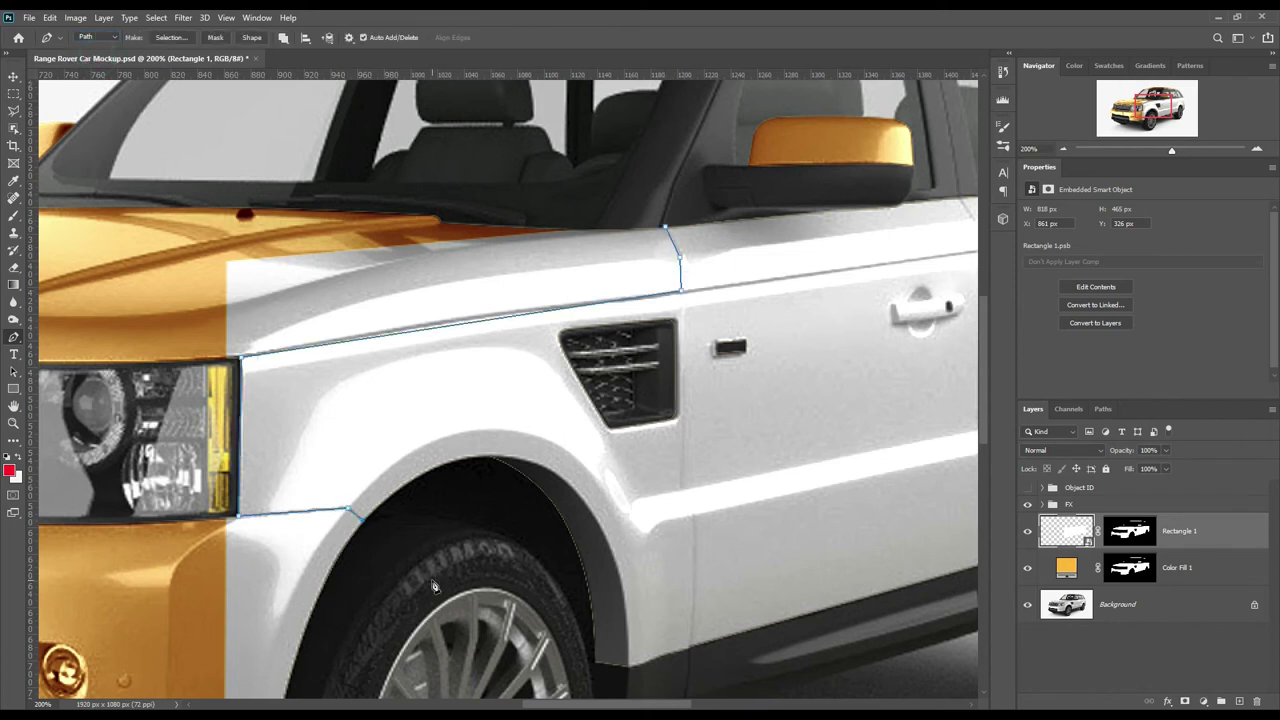
scroll(171, 268, up, 2)
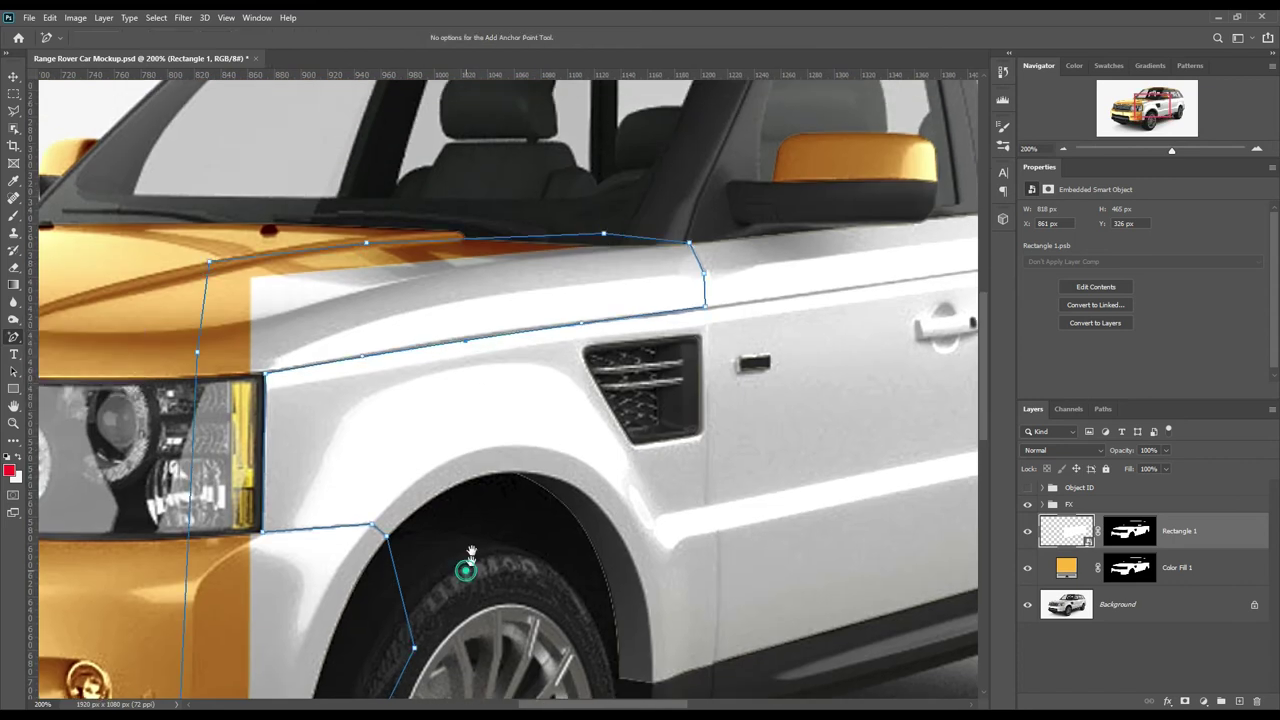
scroll(457, 566, down, 1)
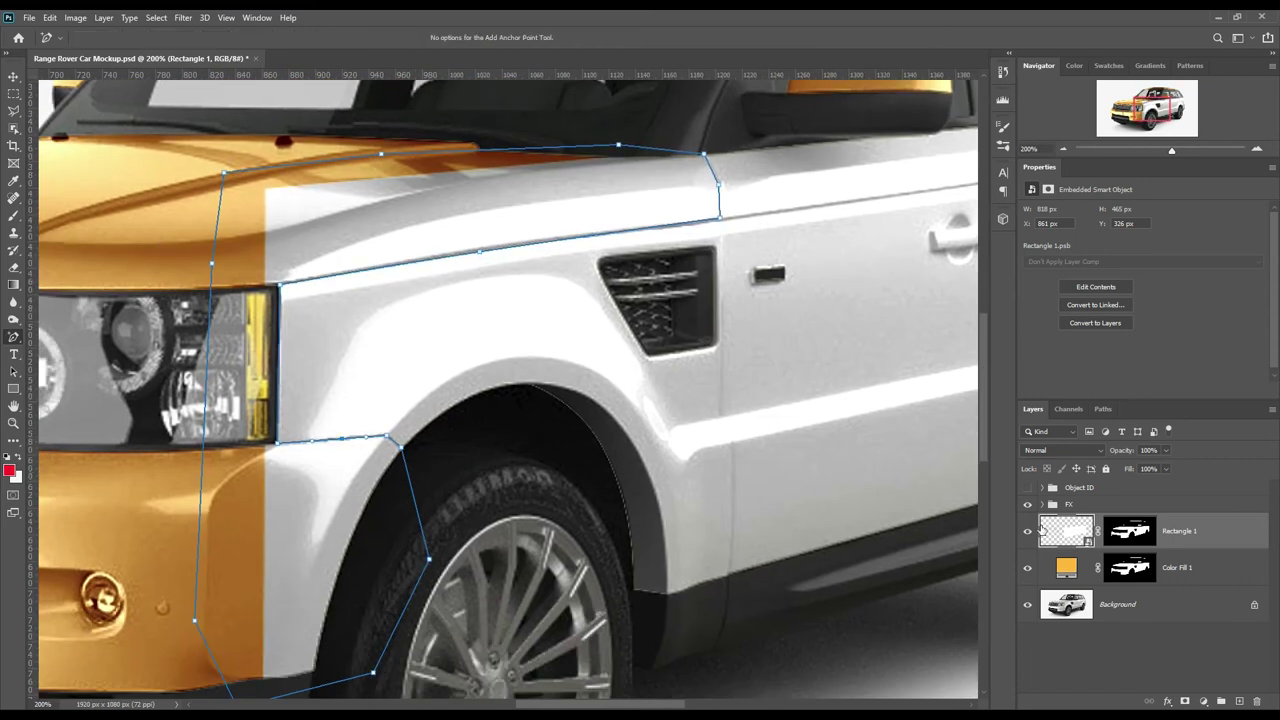
Step: Turn the path into a selection with no feather and target Rectangle 1's mask
right_click(407, 195)
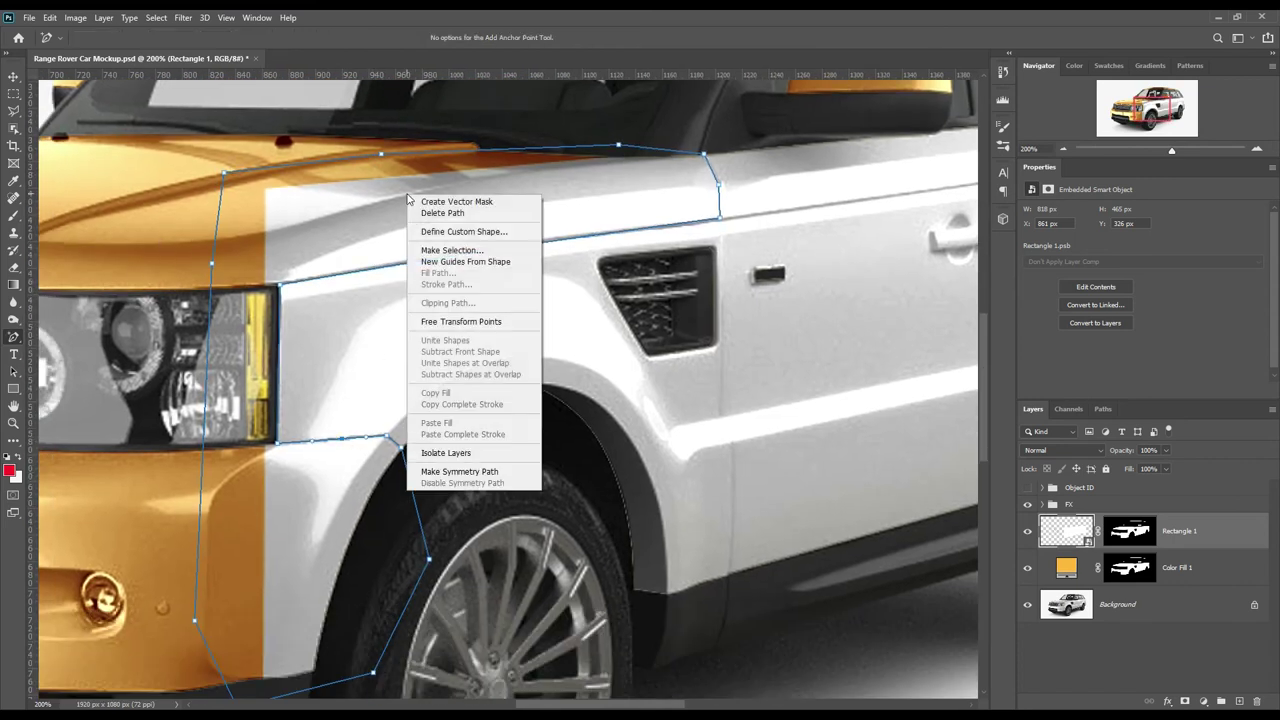
click(455, 251)
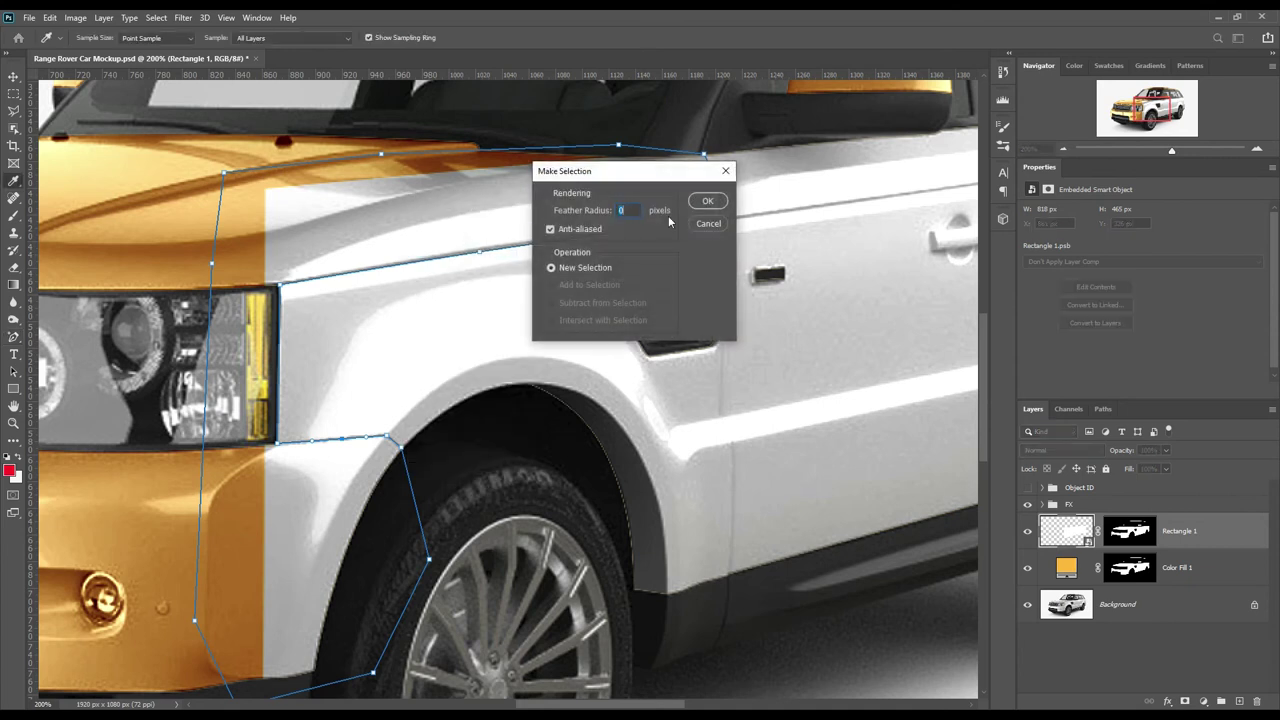
click(707, 203)
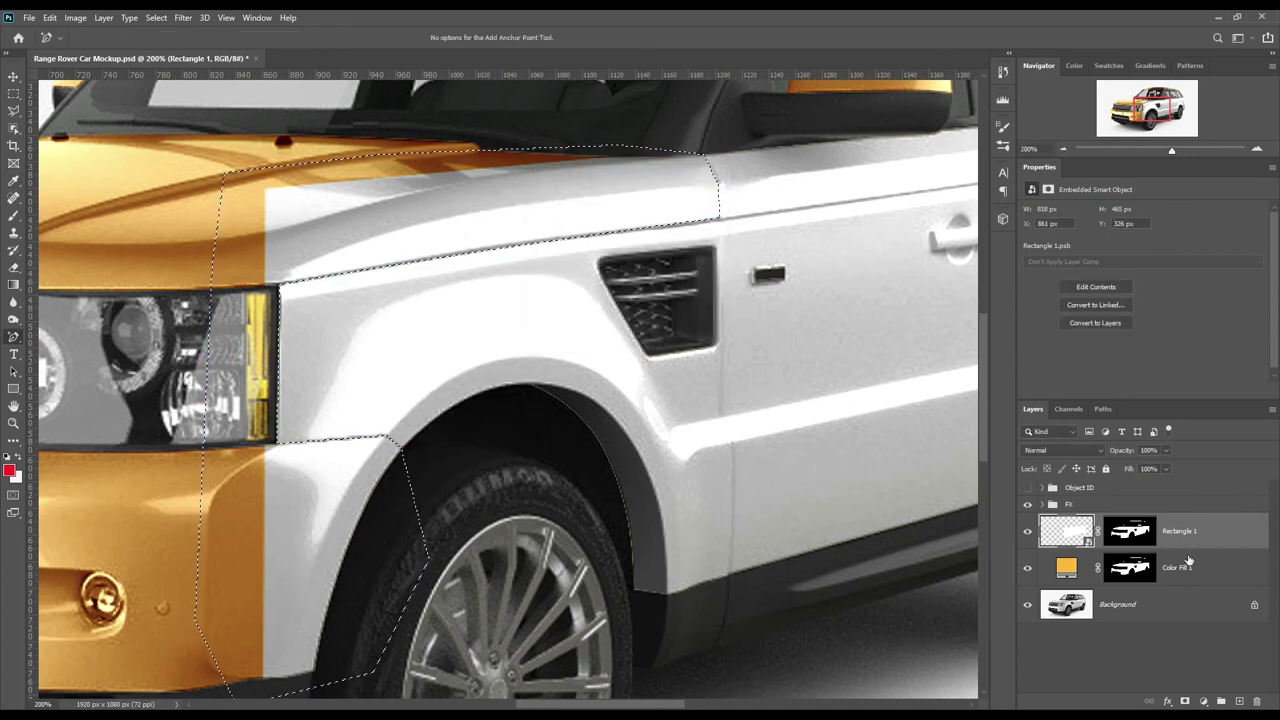
click(1128, 528)
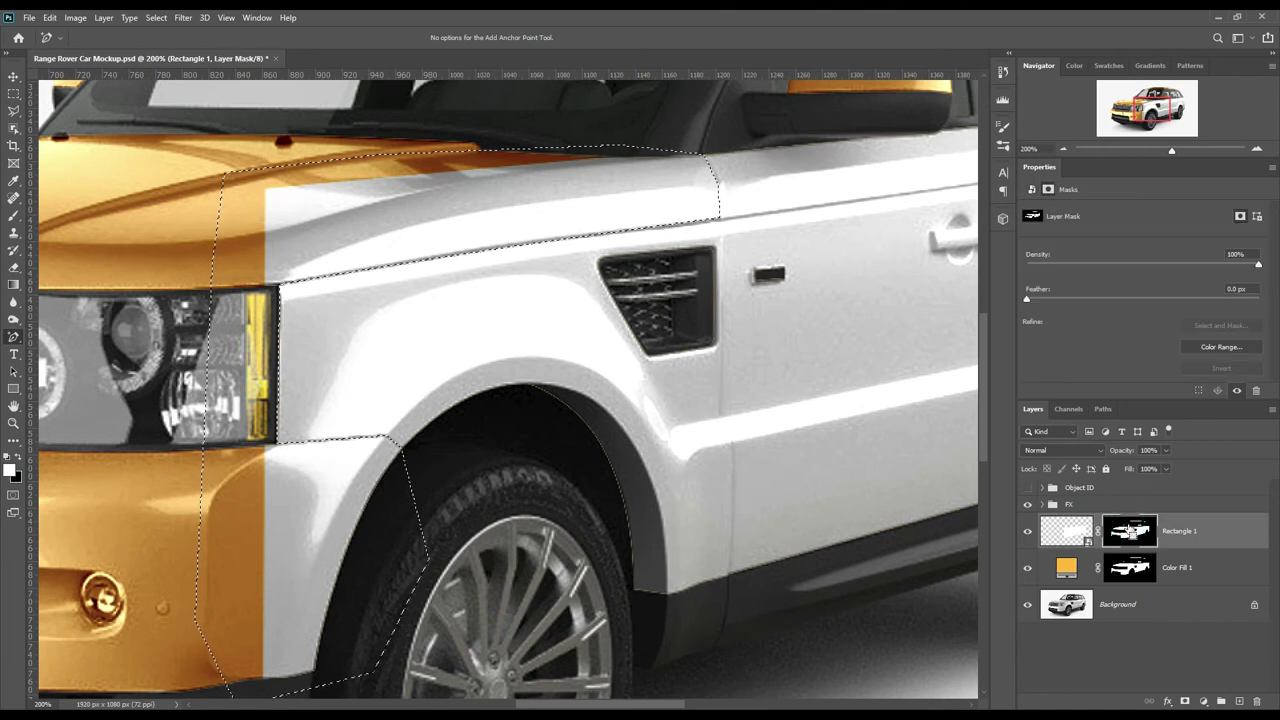
Step: Mask the white overlay off the hood and bumper, fit the car on screen, and draw a rectangle above the hood
key(ctrl+BackSpace)
key(ctrl+d)
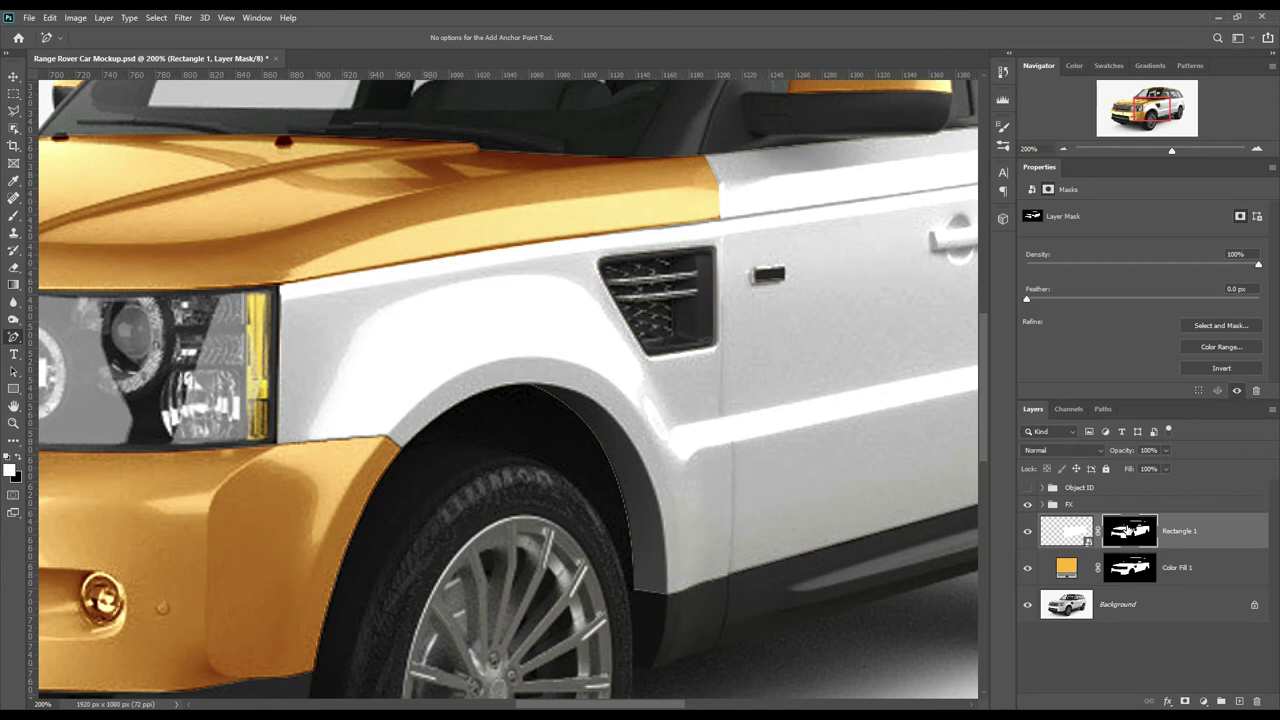
key(ctrl+0)
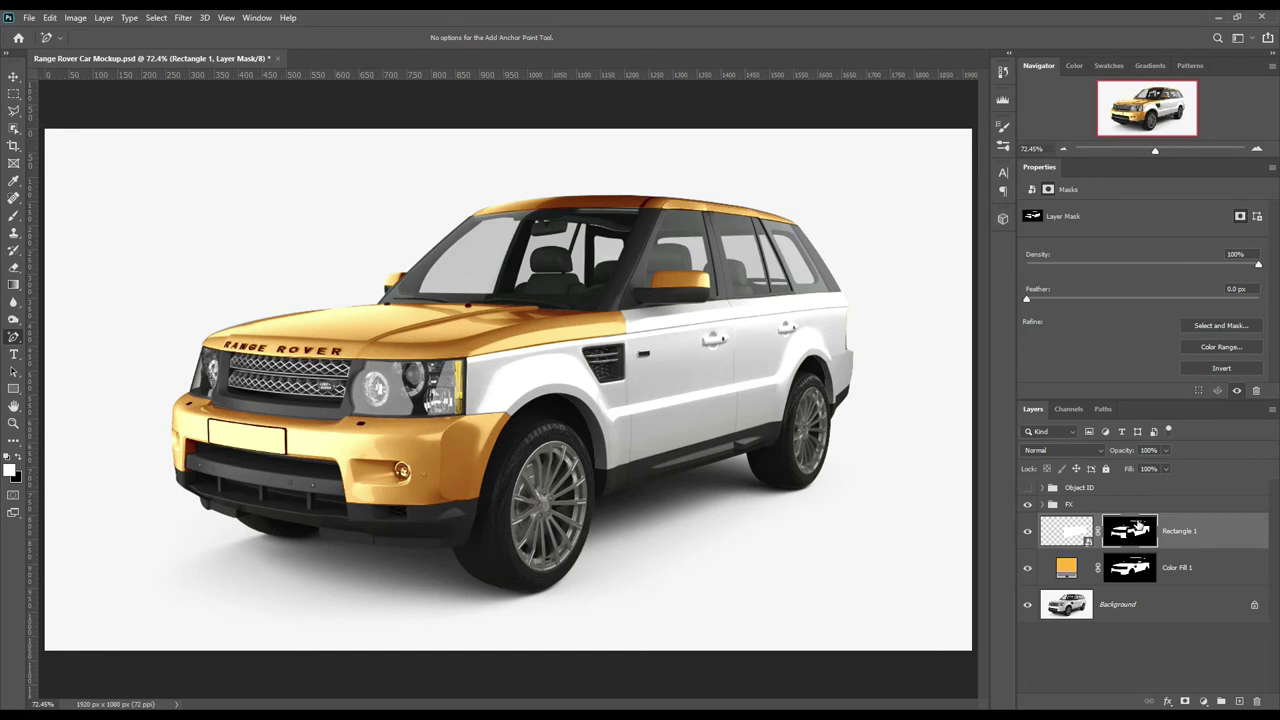
click(13, 388)
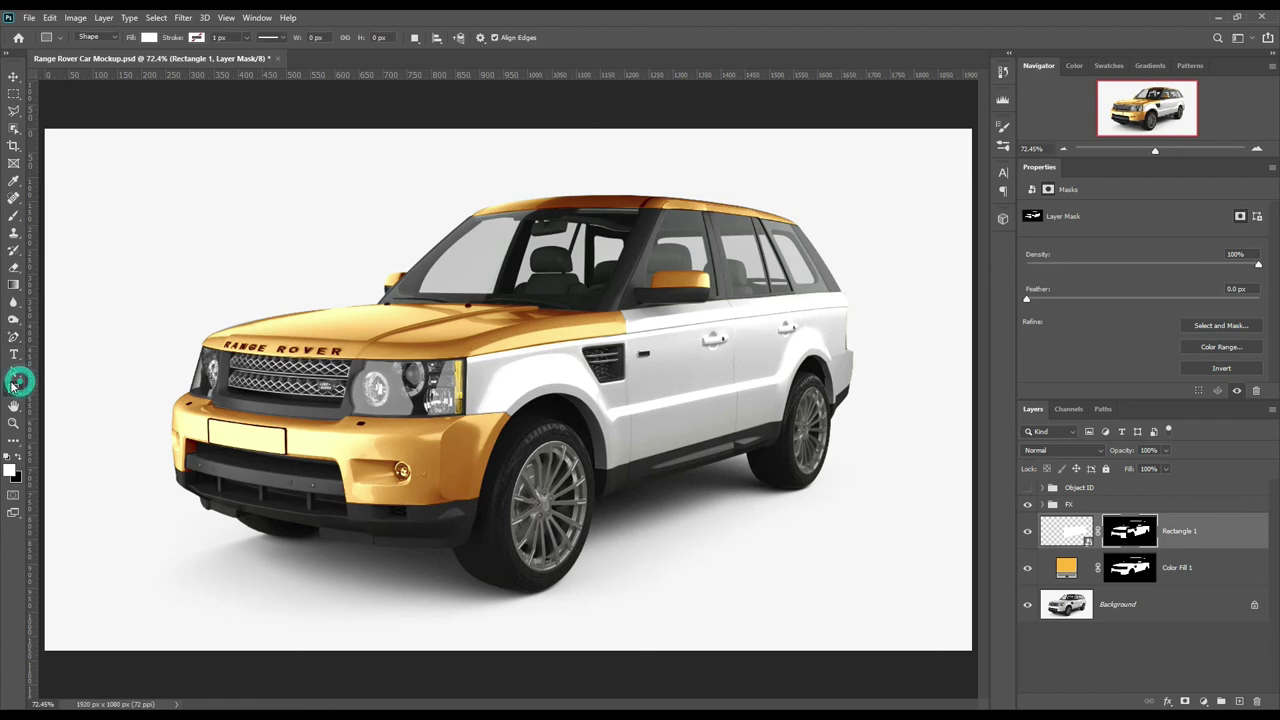
drag(346, 254, 505, 372)
Step: Widen the new rectangle to the right and convert Rectangle 2 into a smart object
key(ctrl+t)
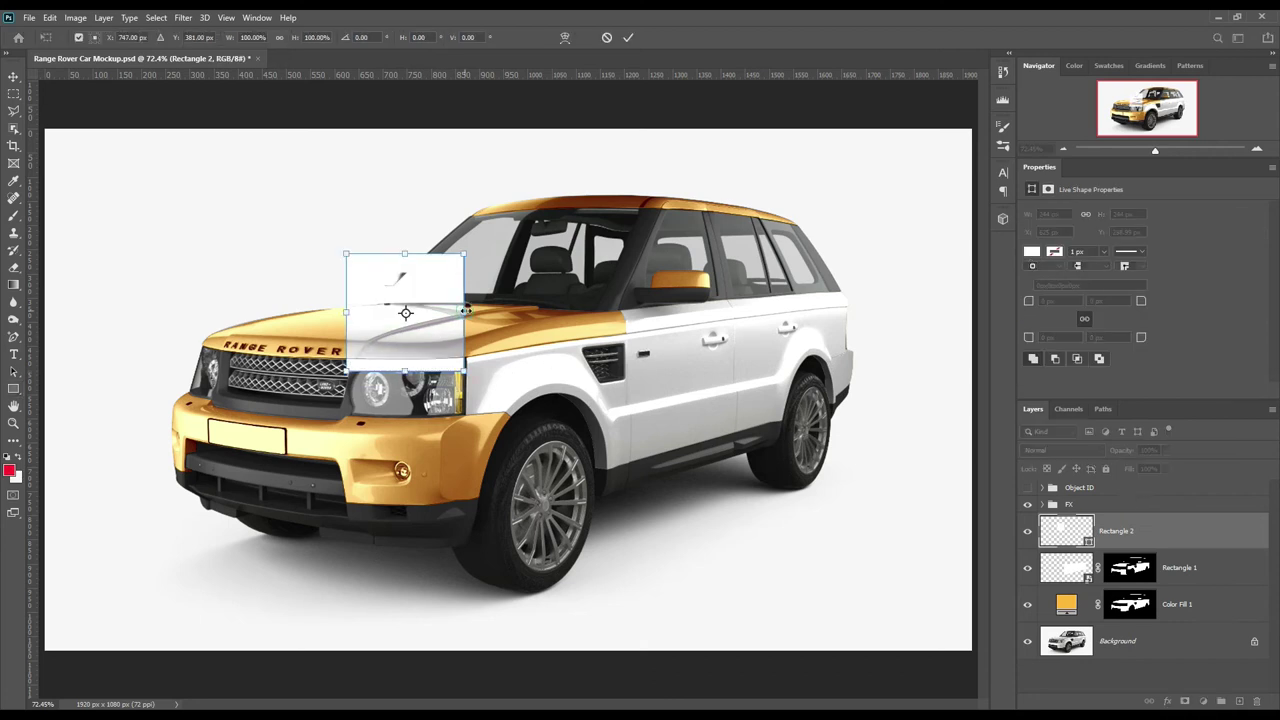
drag(465, 311, 496, 313)
click(628, 40)
right_click(1157, 528)
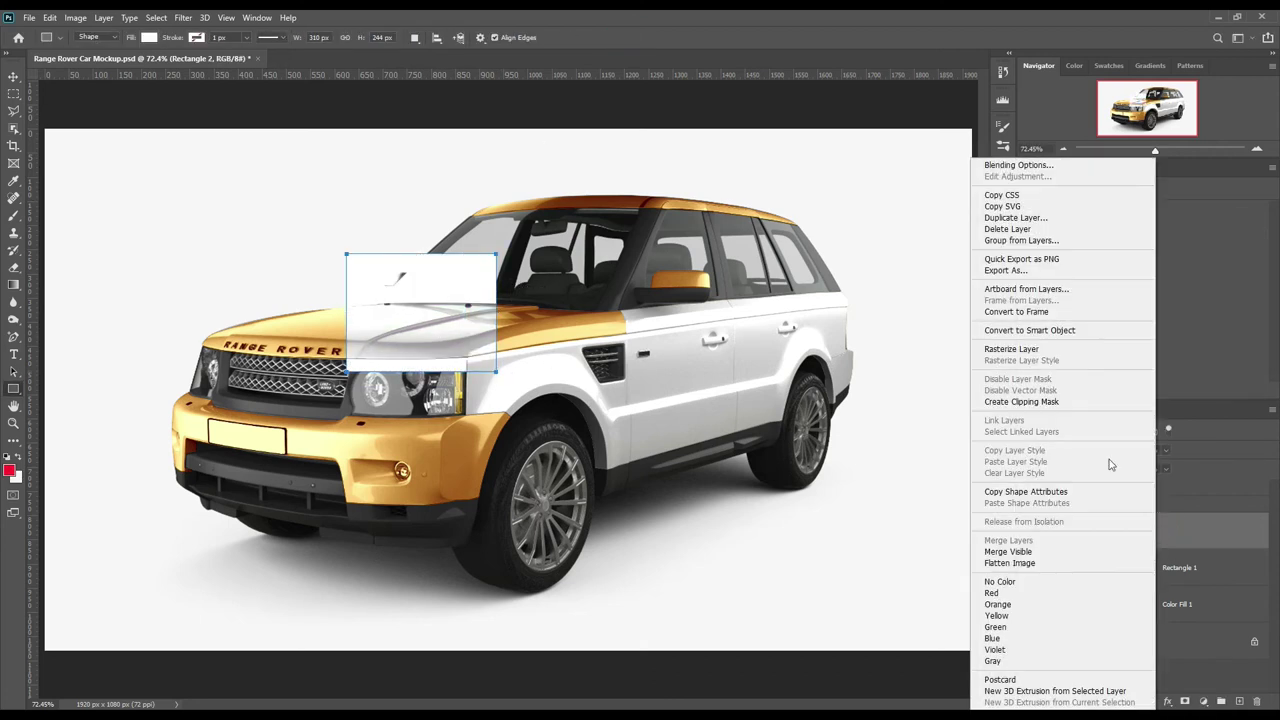
click(1060, 330)
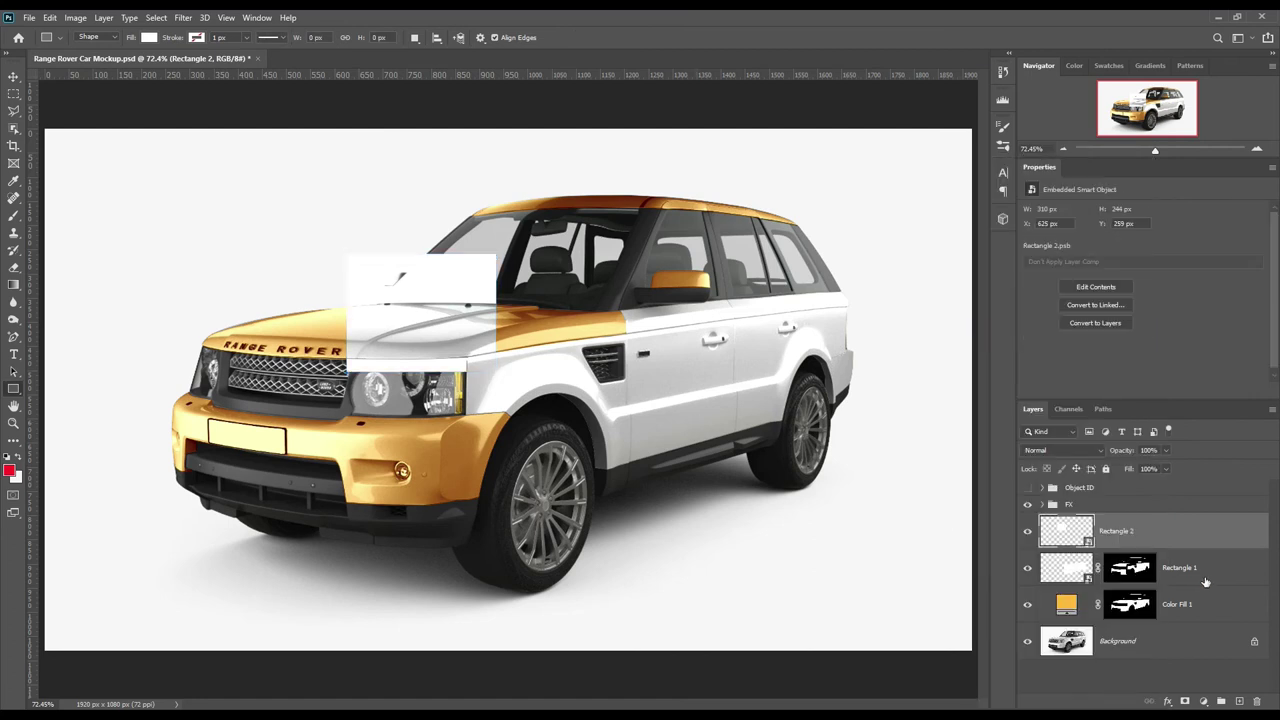
Step: Distort Rectangle 2 so its corners lie flat across the hood
key(ctrl+t)
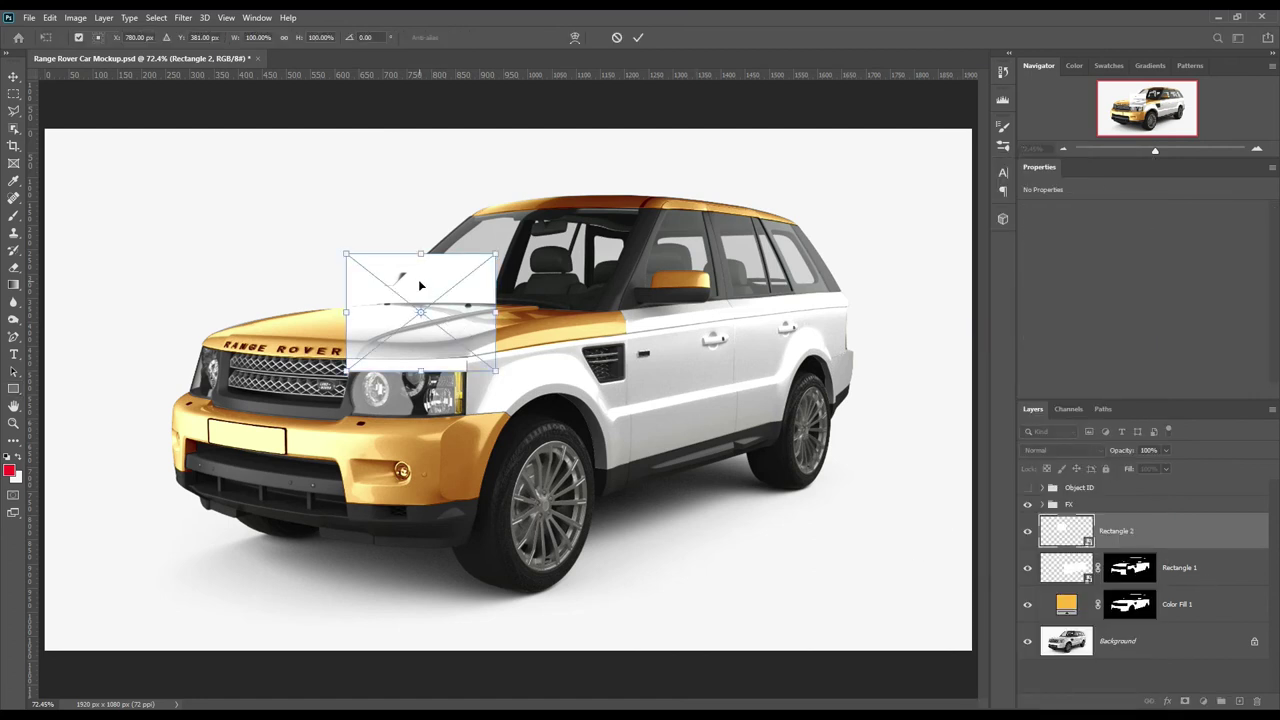
right_click(421, 284)
click(446, 364)
drag(348, 373, 244, 340)
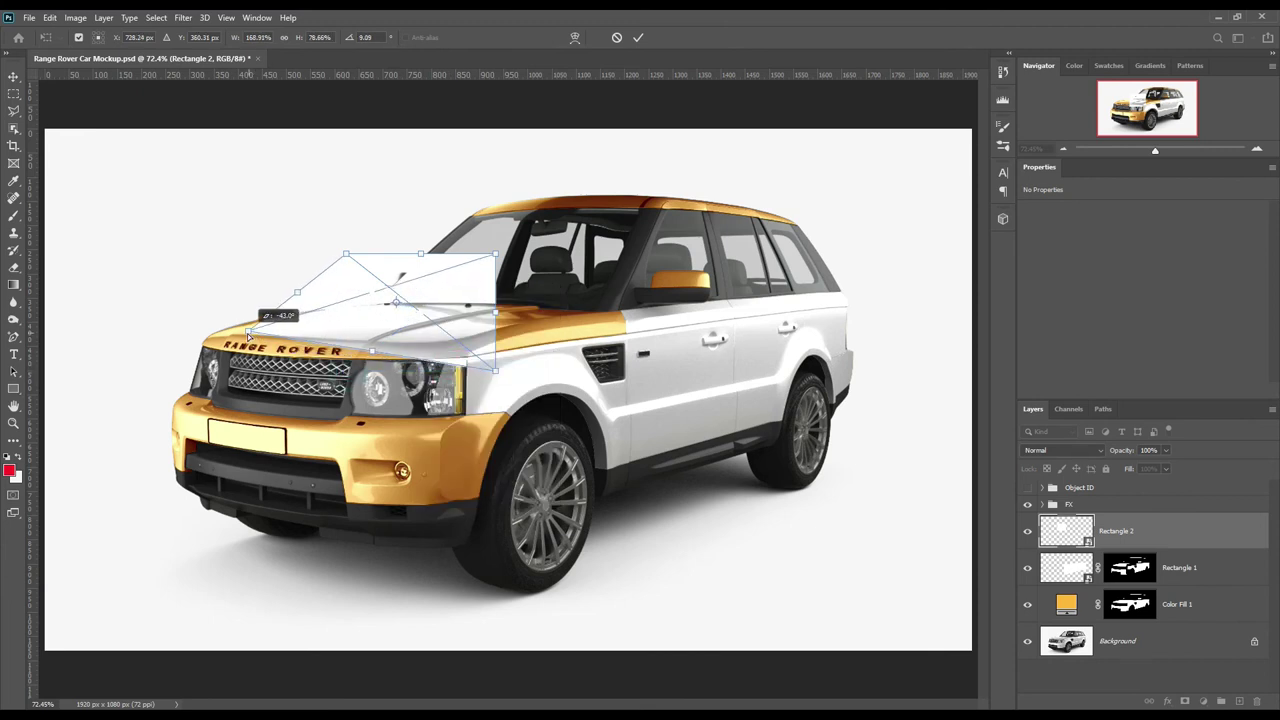
drag(494, 372, 373, 342)
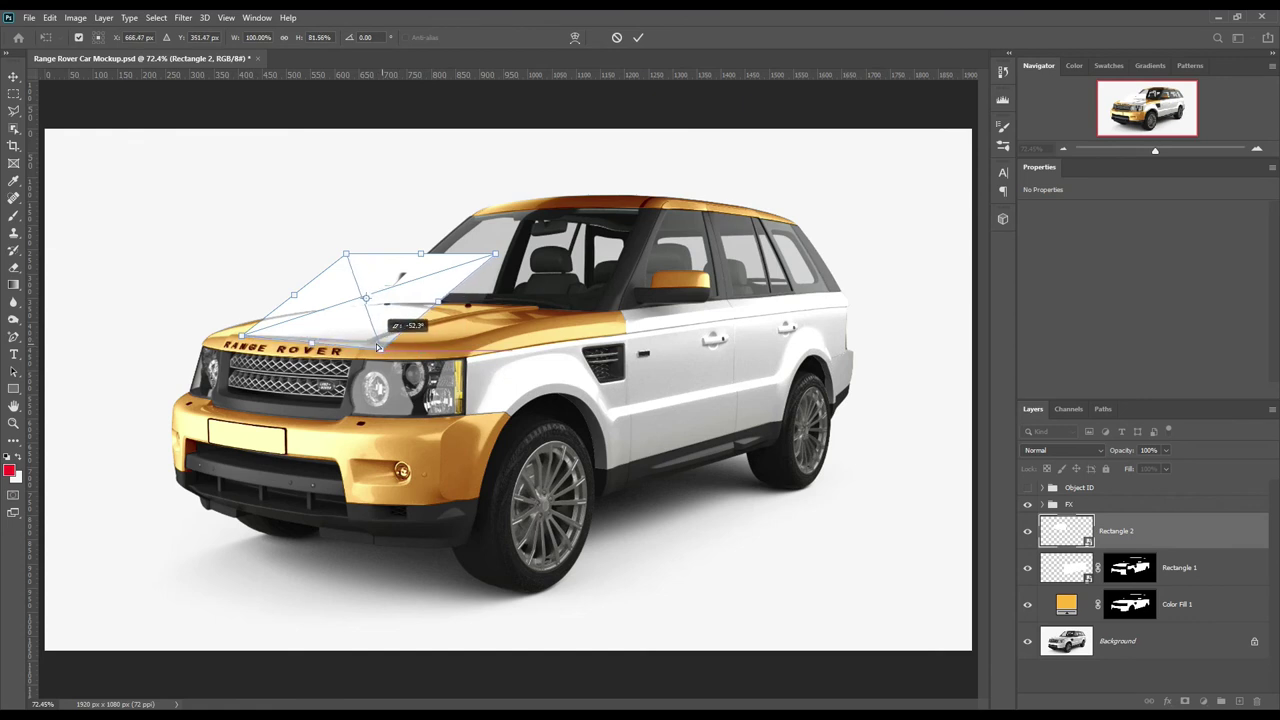
drag(494, 257, 441, 314)
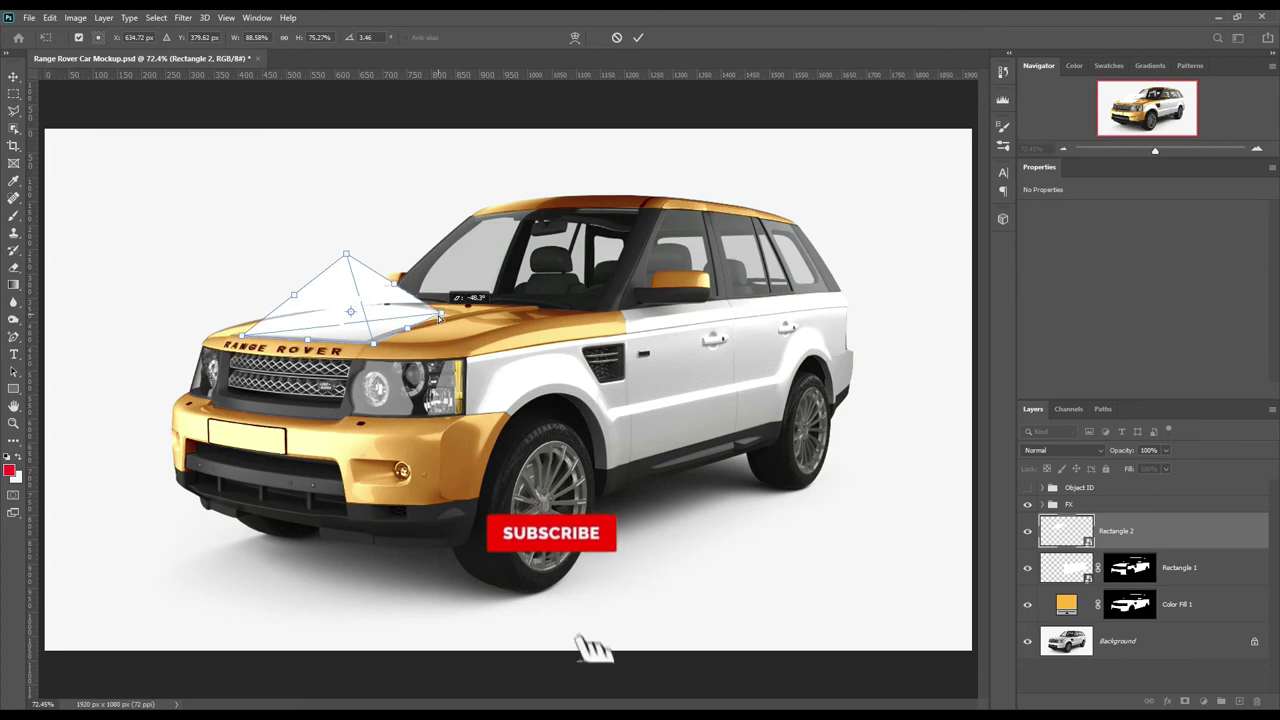
drag(350, 258, 364, 337)
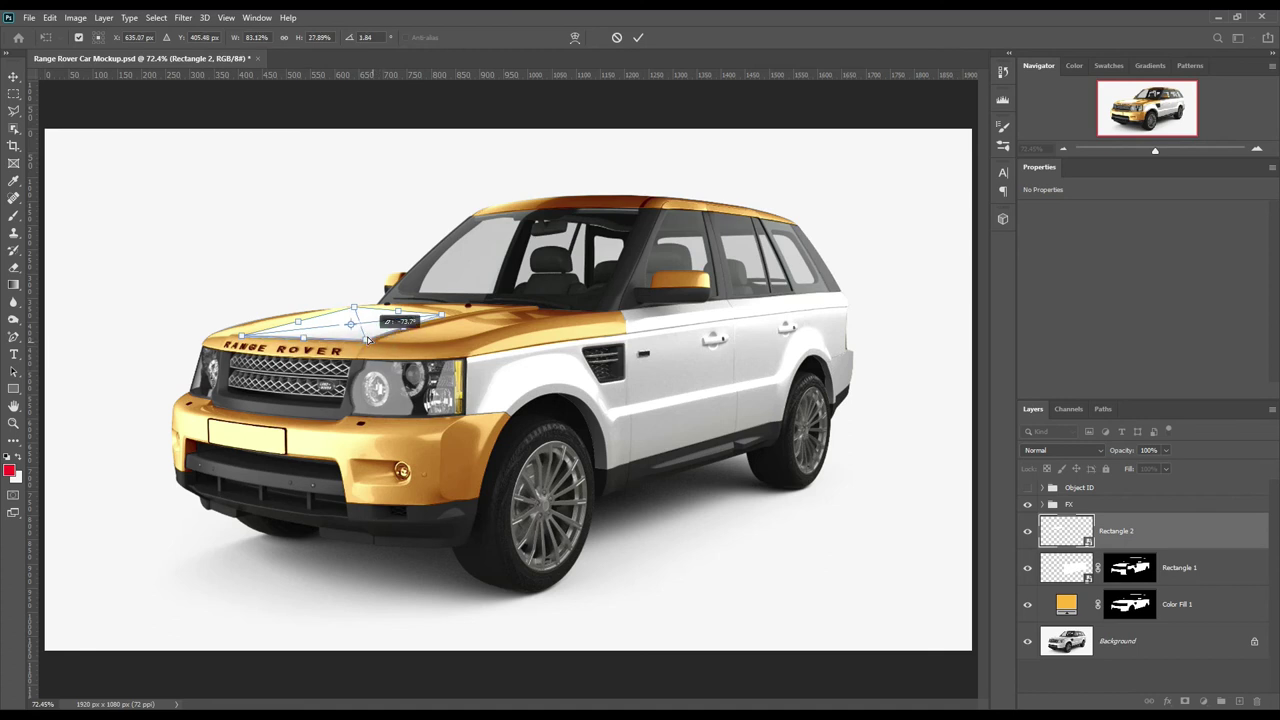
drag(448, 318, 459, 311)
drag(243, 337, 238, 331)
drag(354, 311, 366, 345)
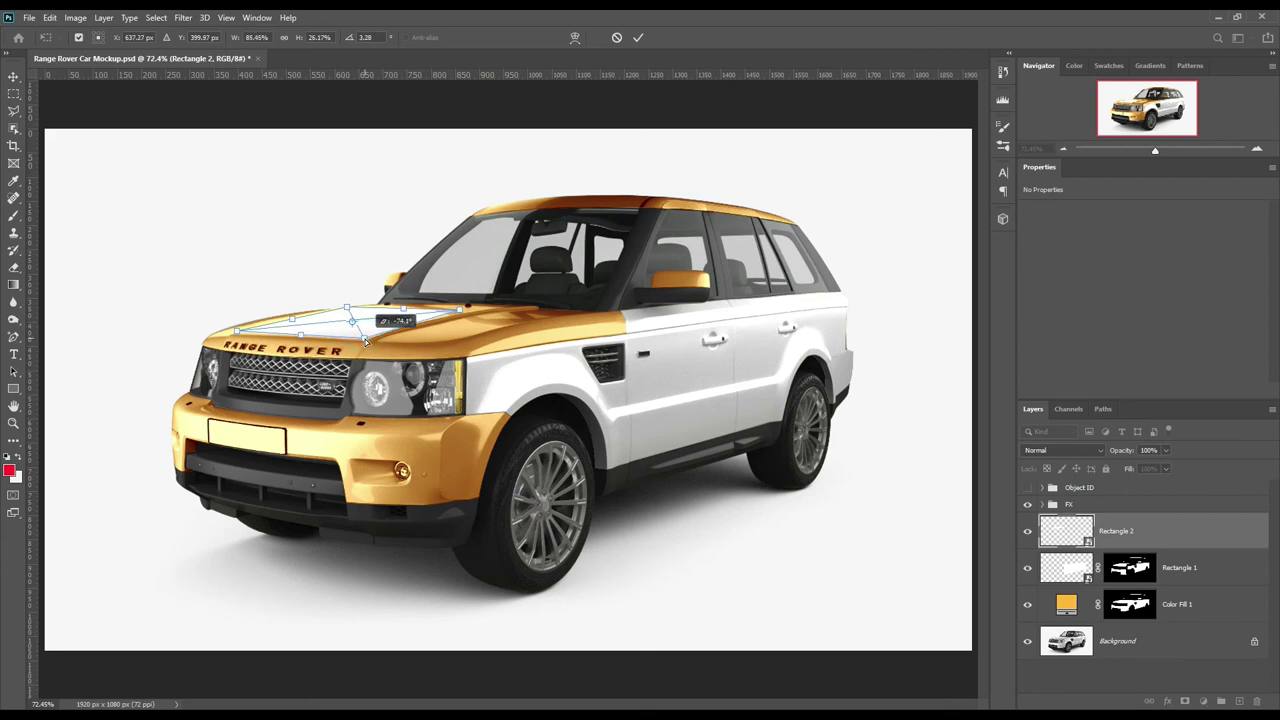
drag(462, 309, 467, 307)
click(641, 39)
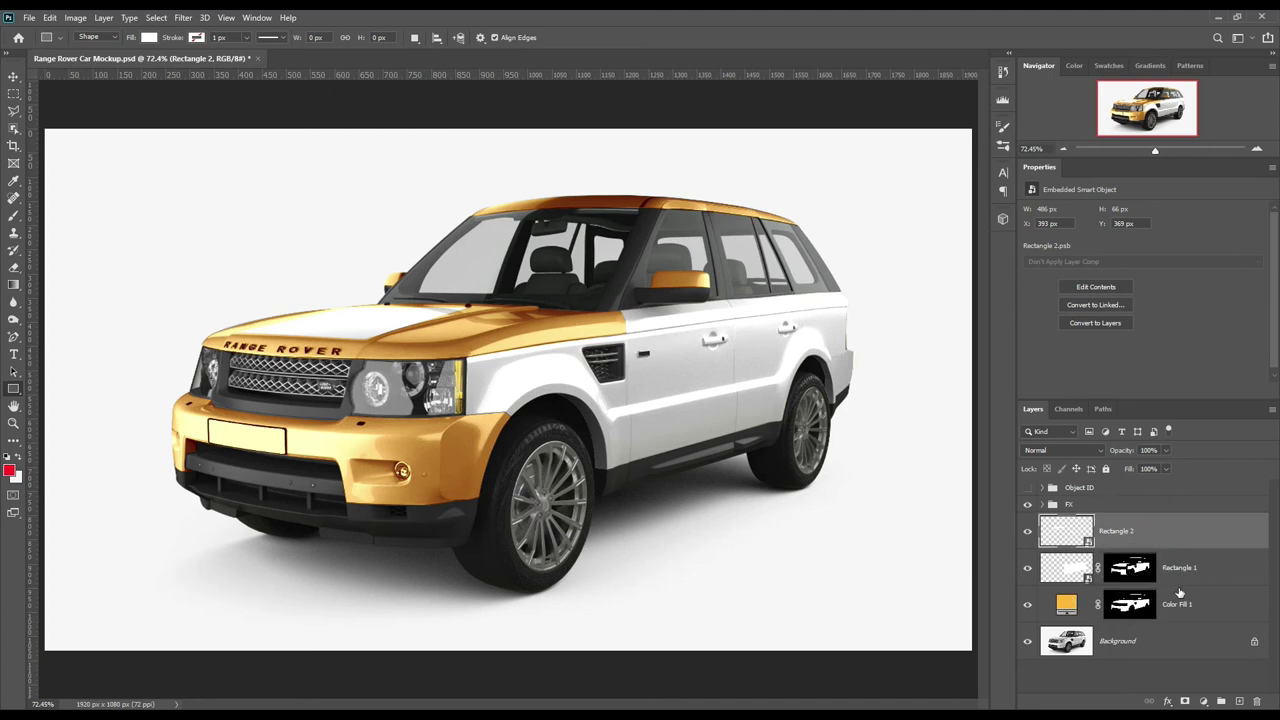
Step: Give the layers from Rectangle 2 to Color Fill 1 a red colour label
shift+click(1195, 608)
right_click(1195, 608)
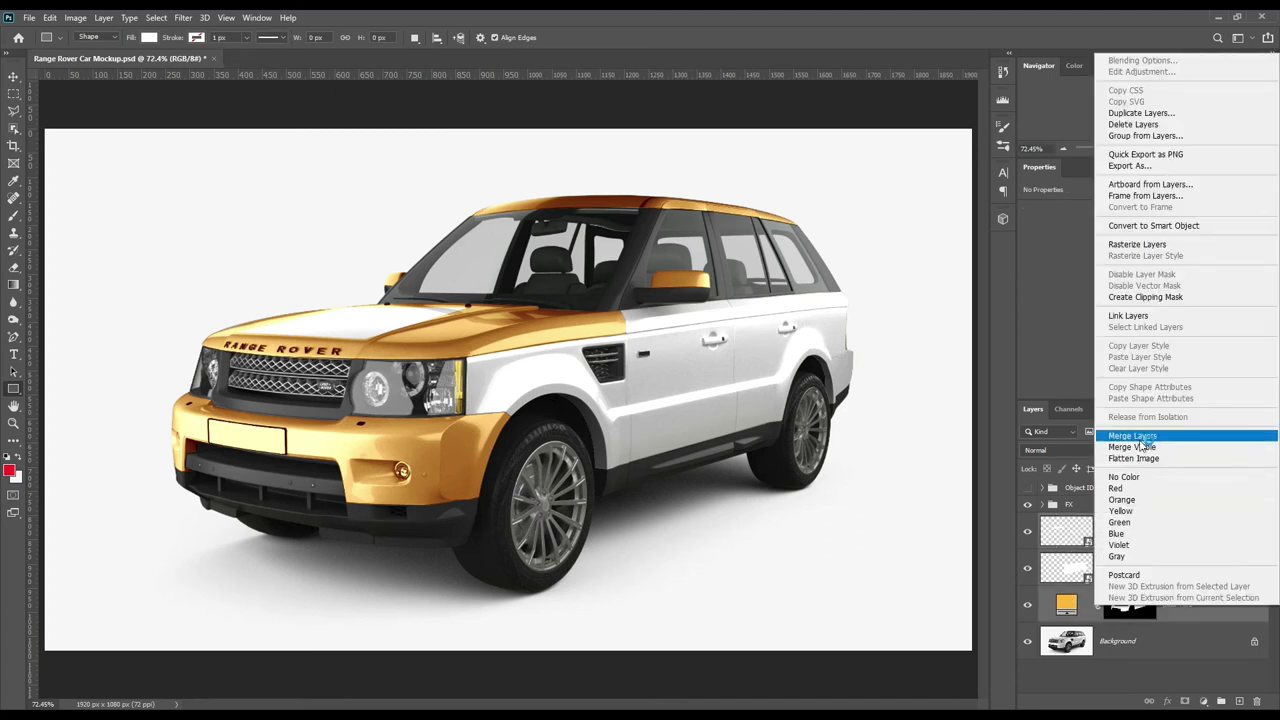
click(1118, 488)
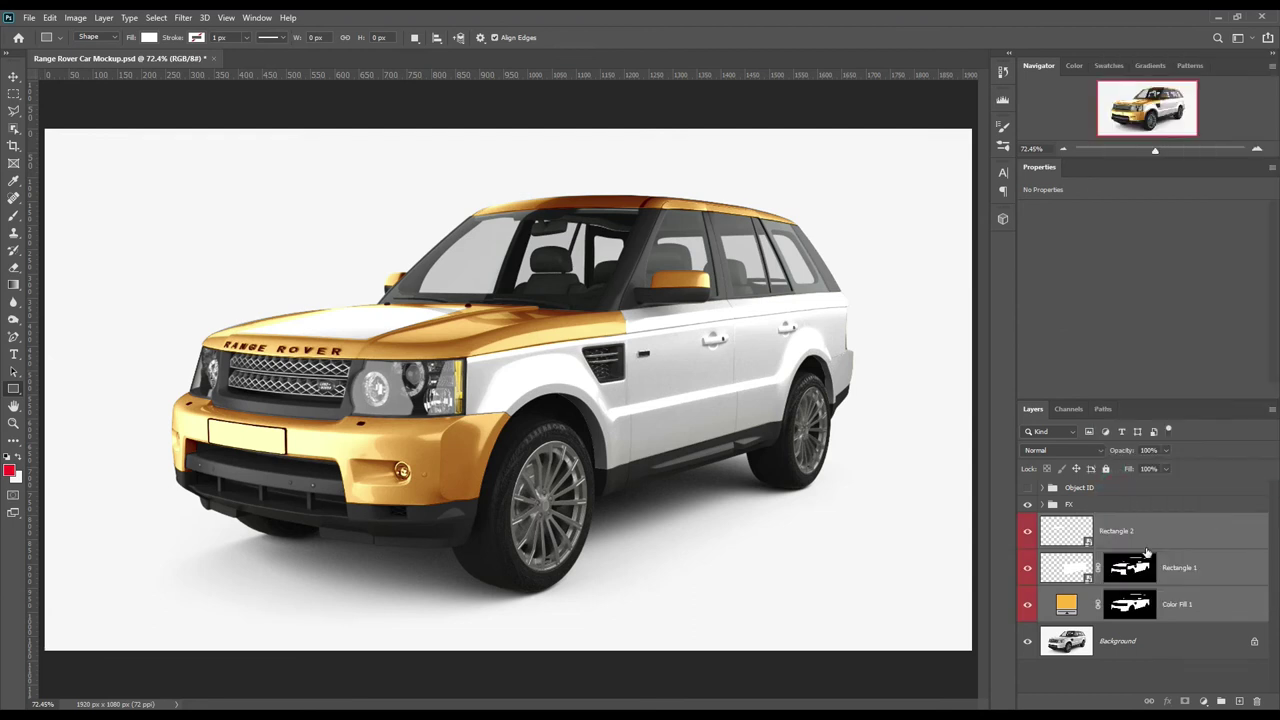
Step: Inside Rectangle 2's contents, add black 'MOCKUPART' text in Stencil Std, enlarged to about 167%
click(1179, 536)
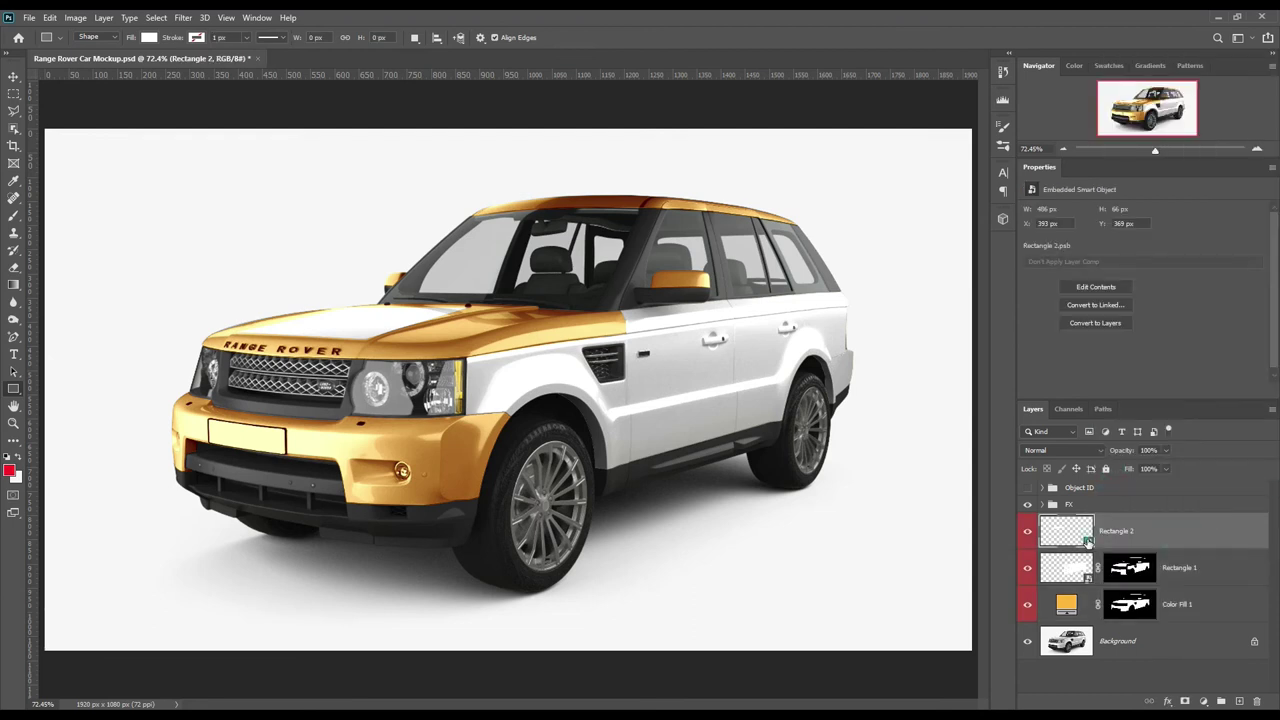
double_click(1087, 540)
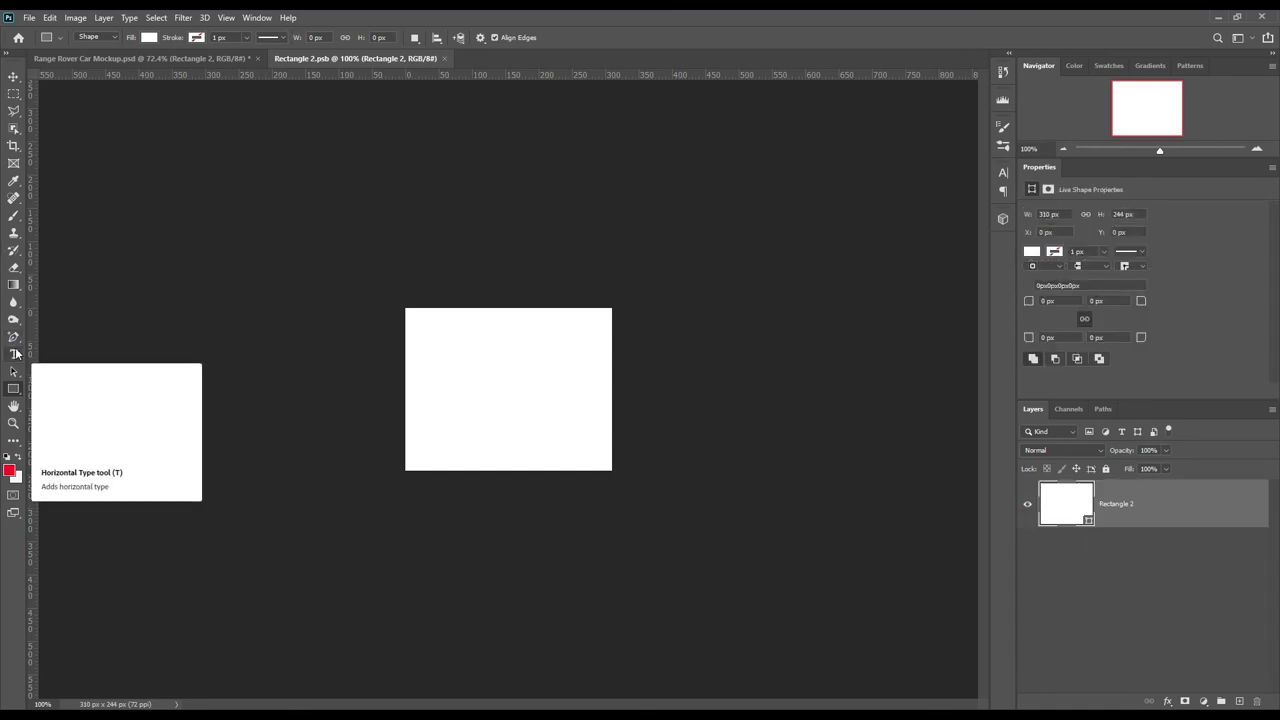
click(13, 354)
click(533, 37)
click(1137, 354)
click(500, 340)
click(191, 37)
click(278, 110)
text(MOCKUPART)
key(ctrl+Return)
key(ctrl+t)
drag(447, 352, 425, 330)
Step: Add centred 'CAR MOCKUP' text in Gadugi, enlarged beneath MOCKUPART
key(Return)
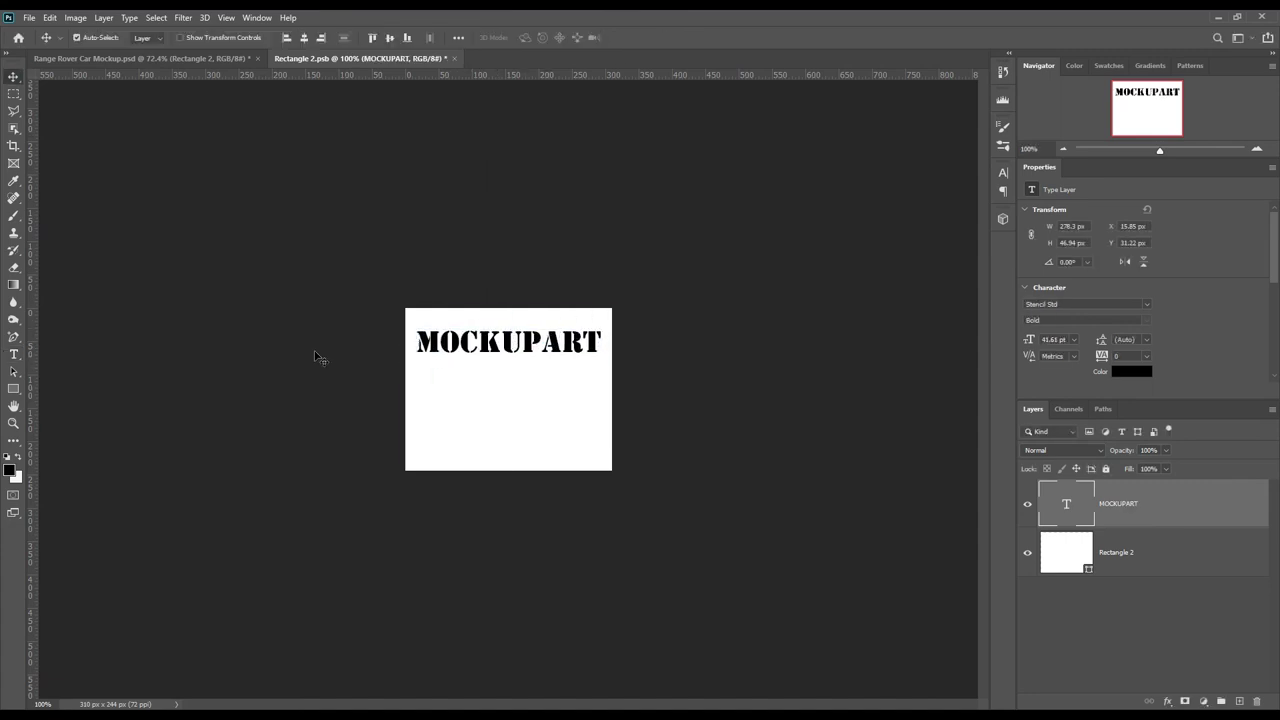
key(t)
click(438, 396)
click(191, 37)
click(274, 103)
text(CAR MOCKUP)
key(ctrl+Return)
key(ctrl+t)
drag(480, 385, 562, 393)
click(660, 37)
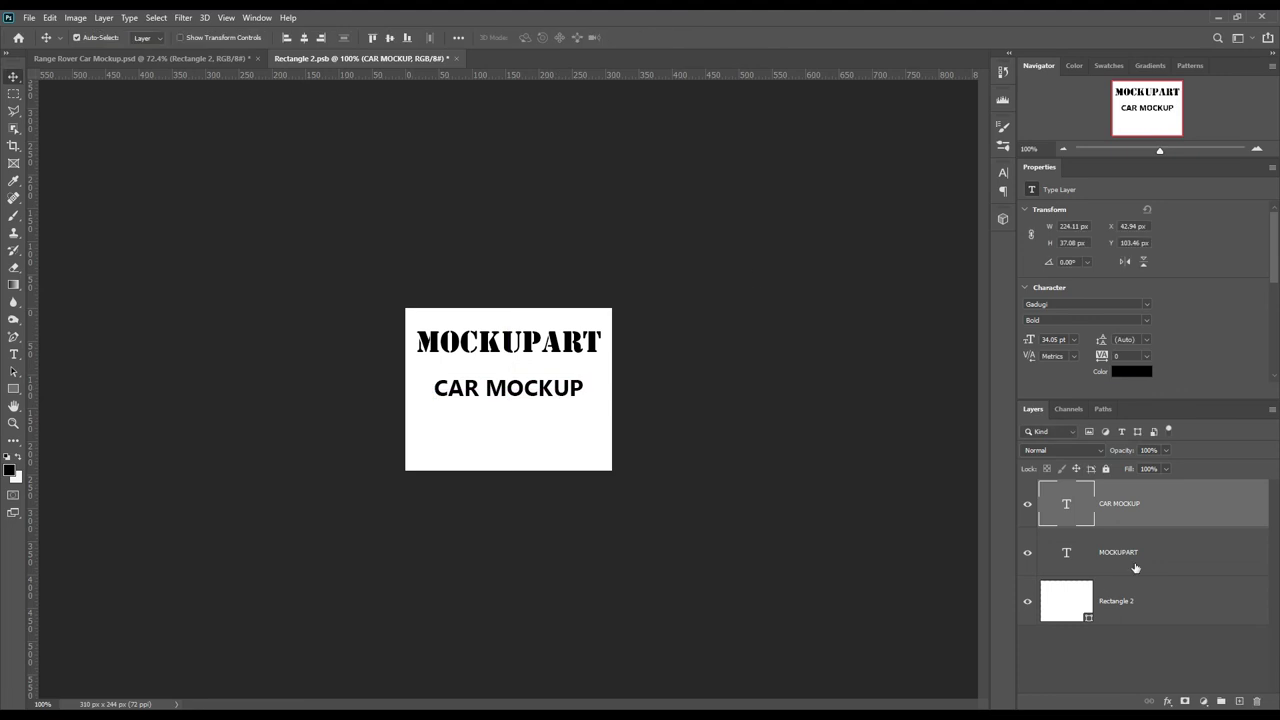
Step: Hide the white rectangle background and save the hood decal
shift+click(1118, 552)
click(1027, 601)
click(29, 17)
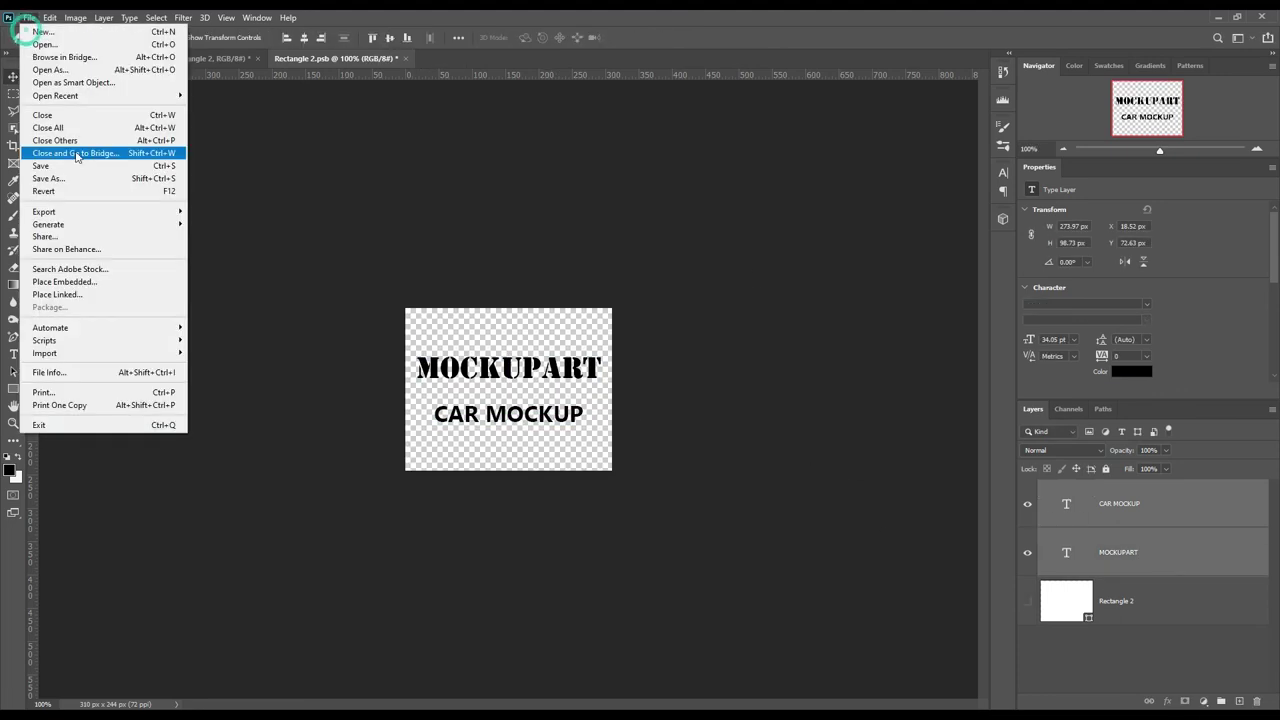
click(72, 167)
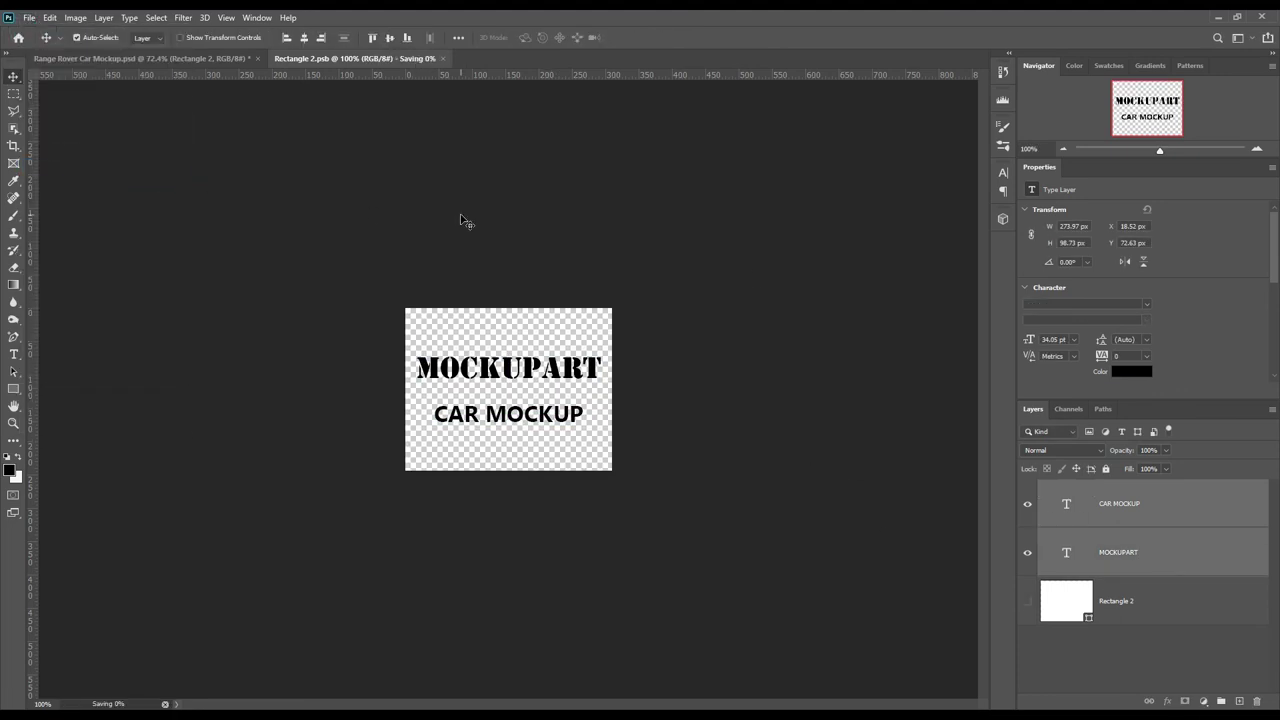
Step: Open the Rectangle 1 smart object and hide its white rectangle layer
click(207, 59)
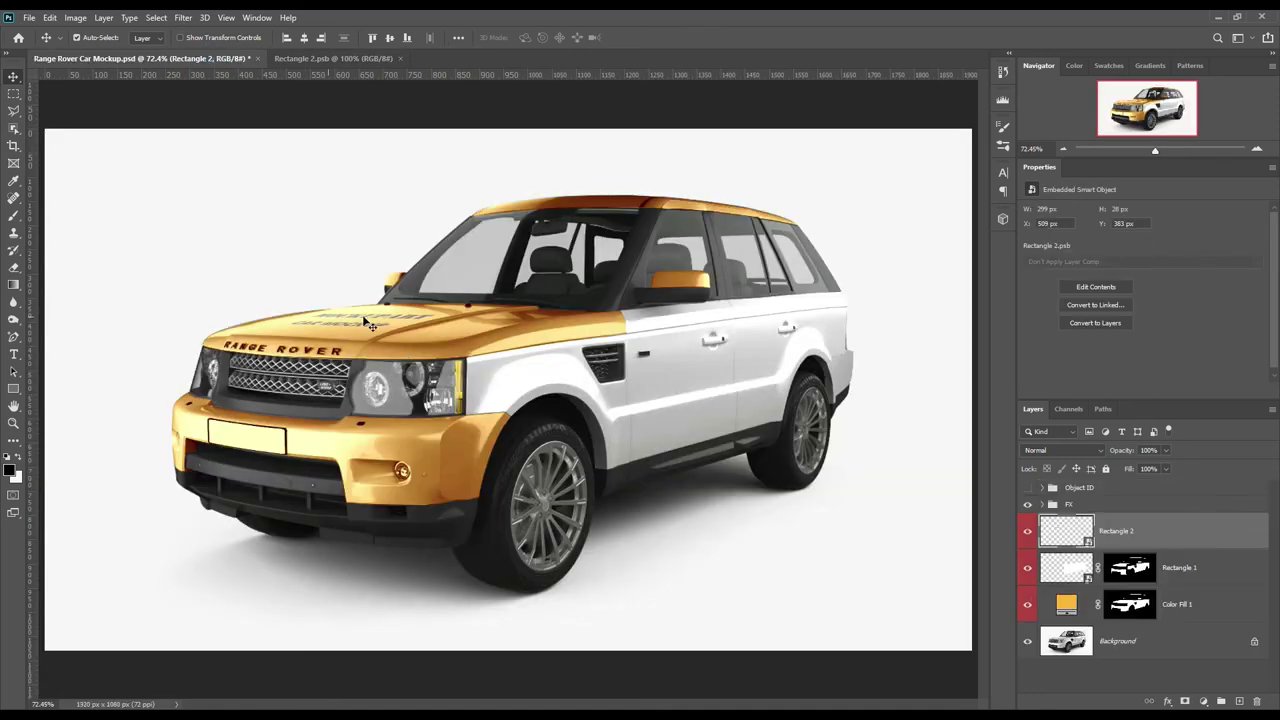
double_click(1088, 578)
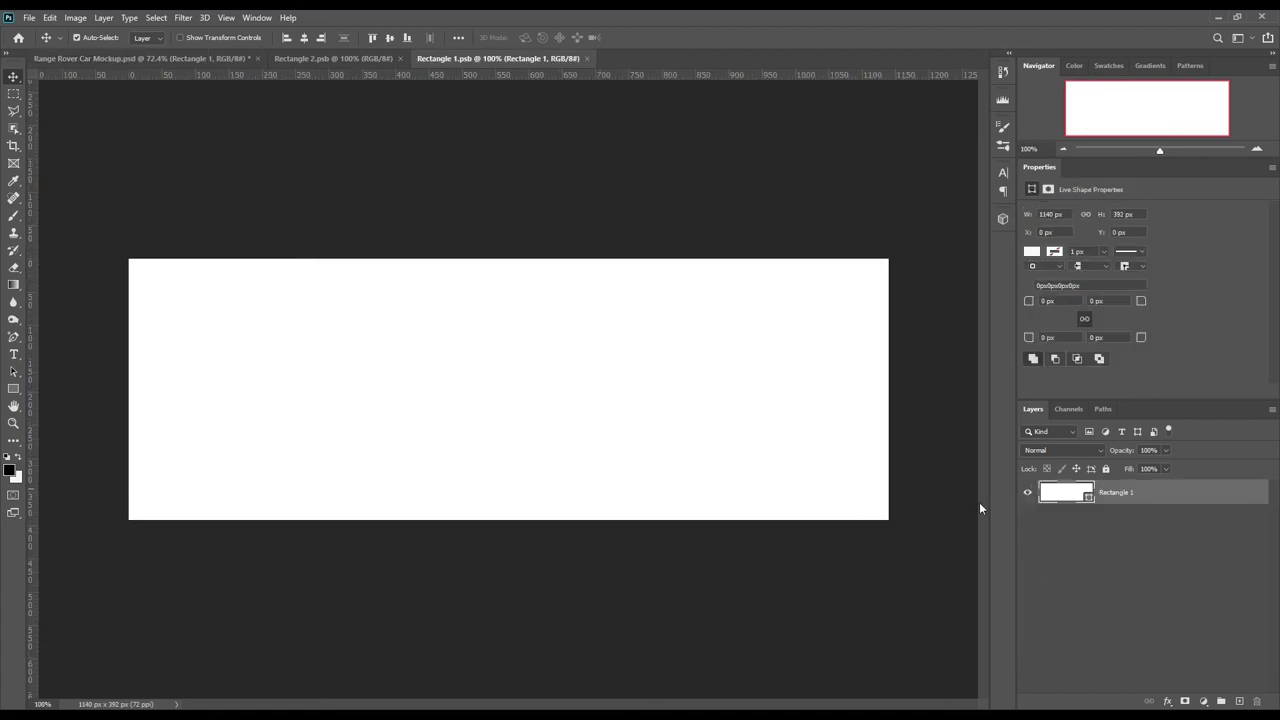
click(1027, 492)
Step: Draw a tall thin bar, duplicate it into several stripes, and rotate them diagonally
key(u)
drag(590, 189, 617, 567)
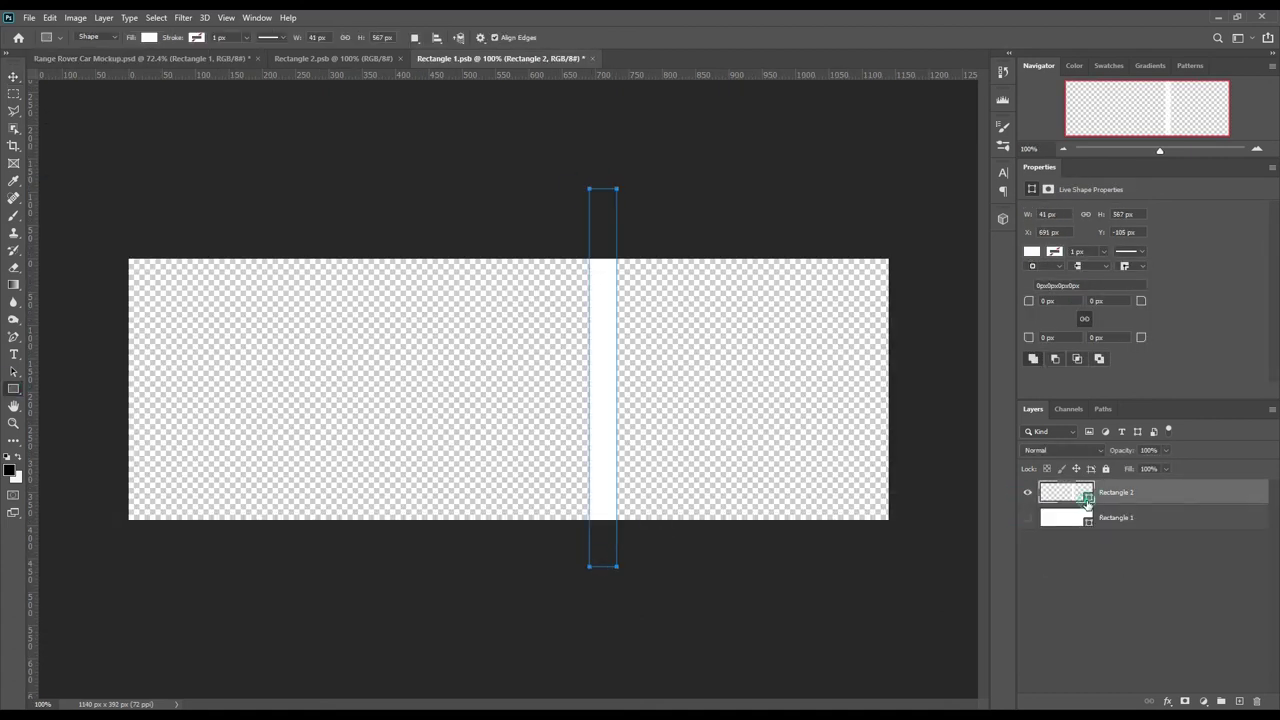
key(v)
mouse_move(631, 378)
mouse_down()
mouse_move(955, 368)
mouse_move(751, 400)
mouse_up()
key(ctrl+t)
key(Return)
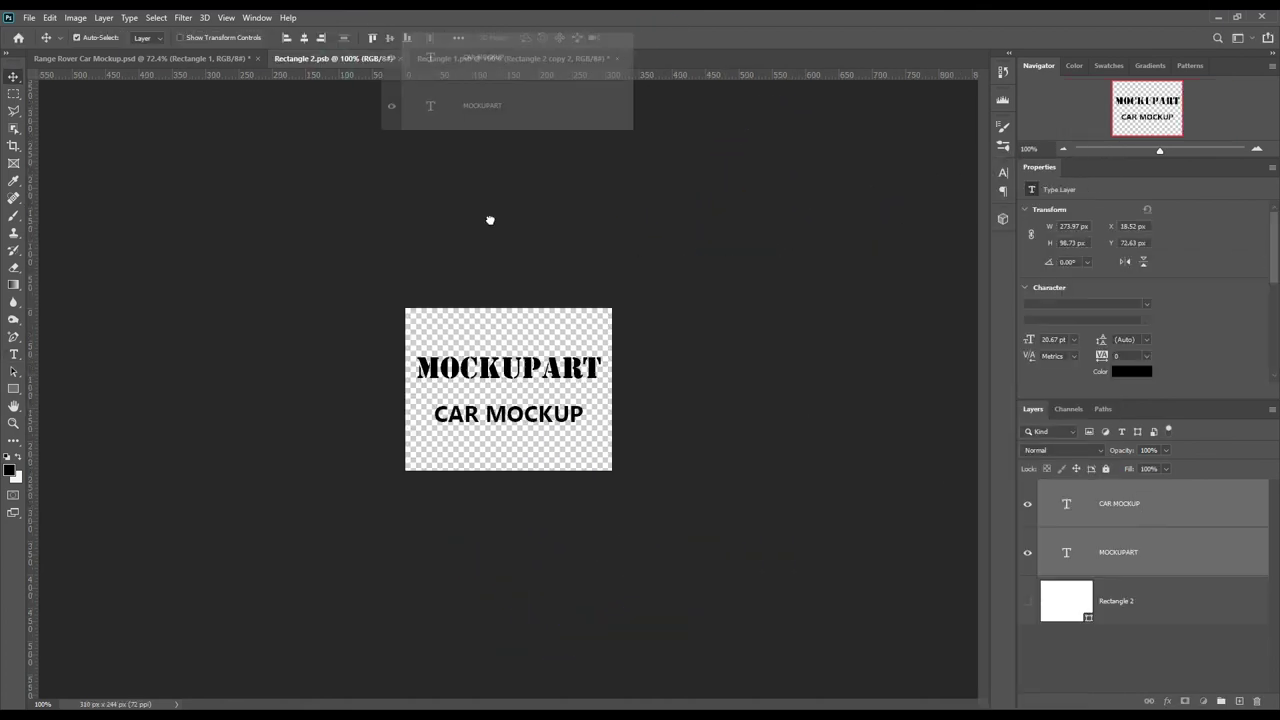
Step: Drag the MOCKUPART and CAR MOCKUP text into the side panel, save, and view the mockup
drag(490, 220, 466, 390)
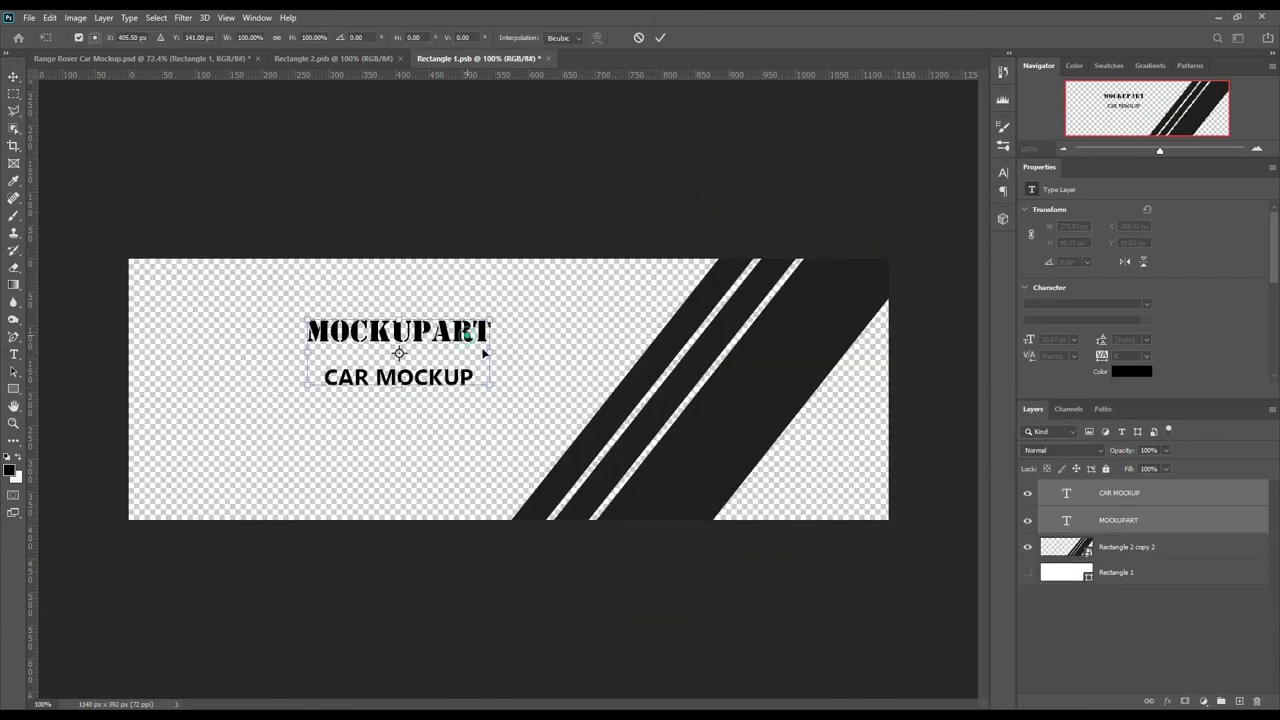
click(30, 18)
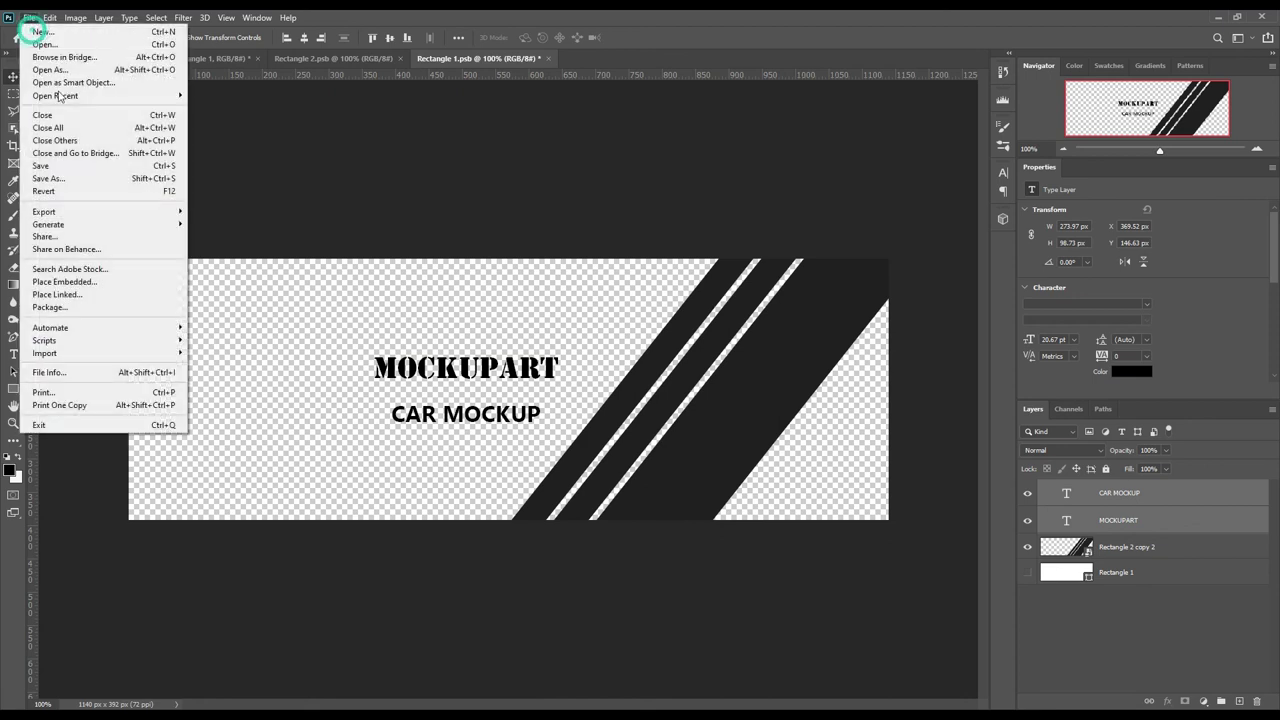
click(91, 170)
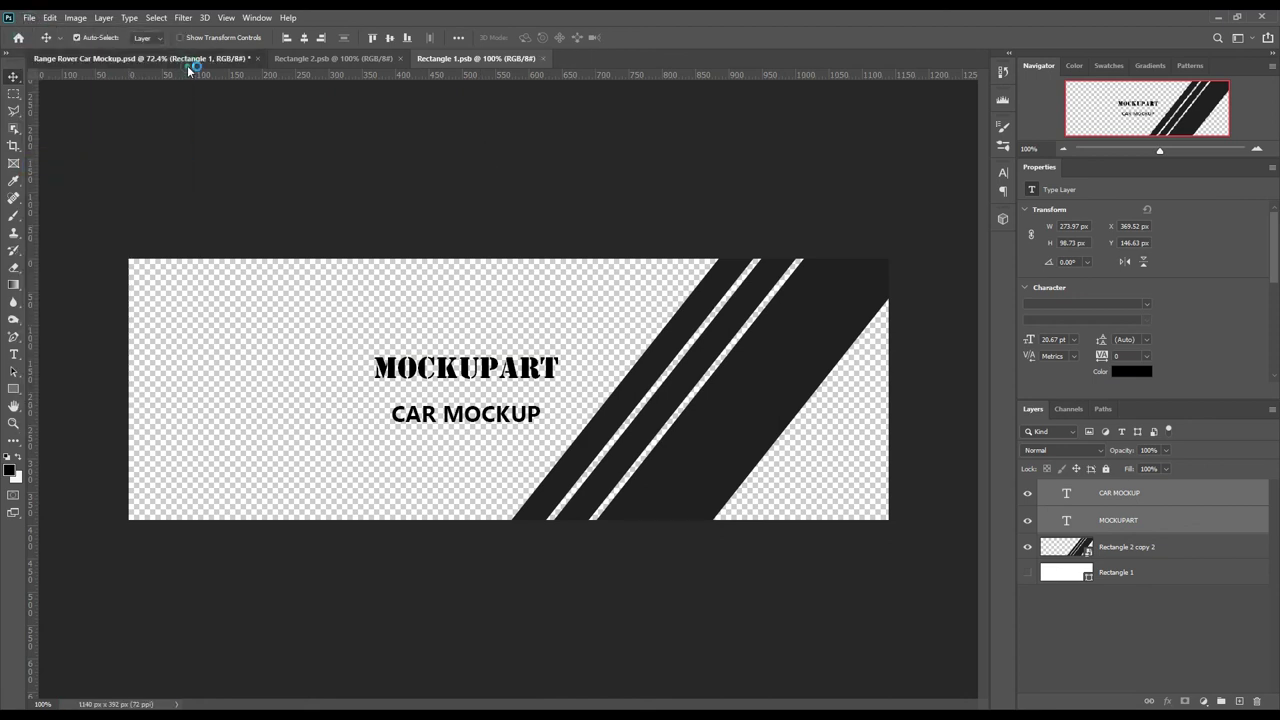
click(187, 62)
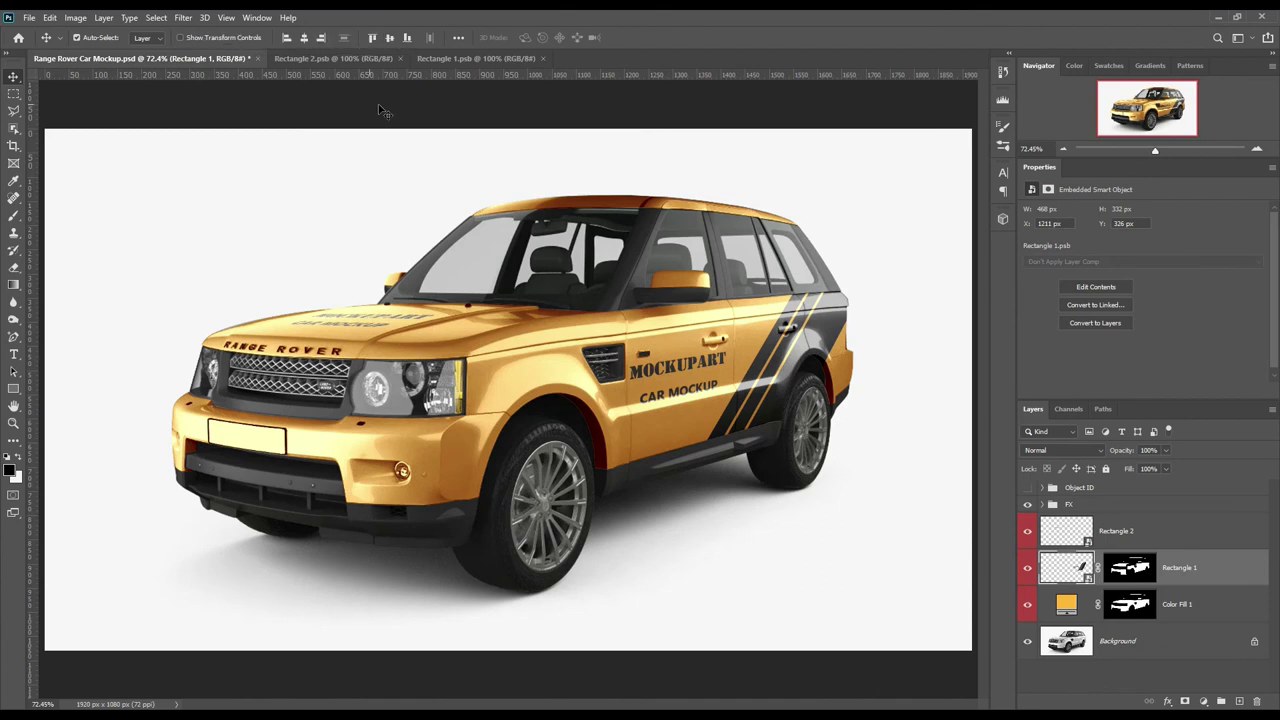
Step: Move both side-panel text layers further right, save Rectangle 1.psb, and check the mockup
click(435, 58)
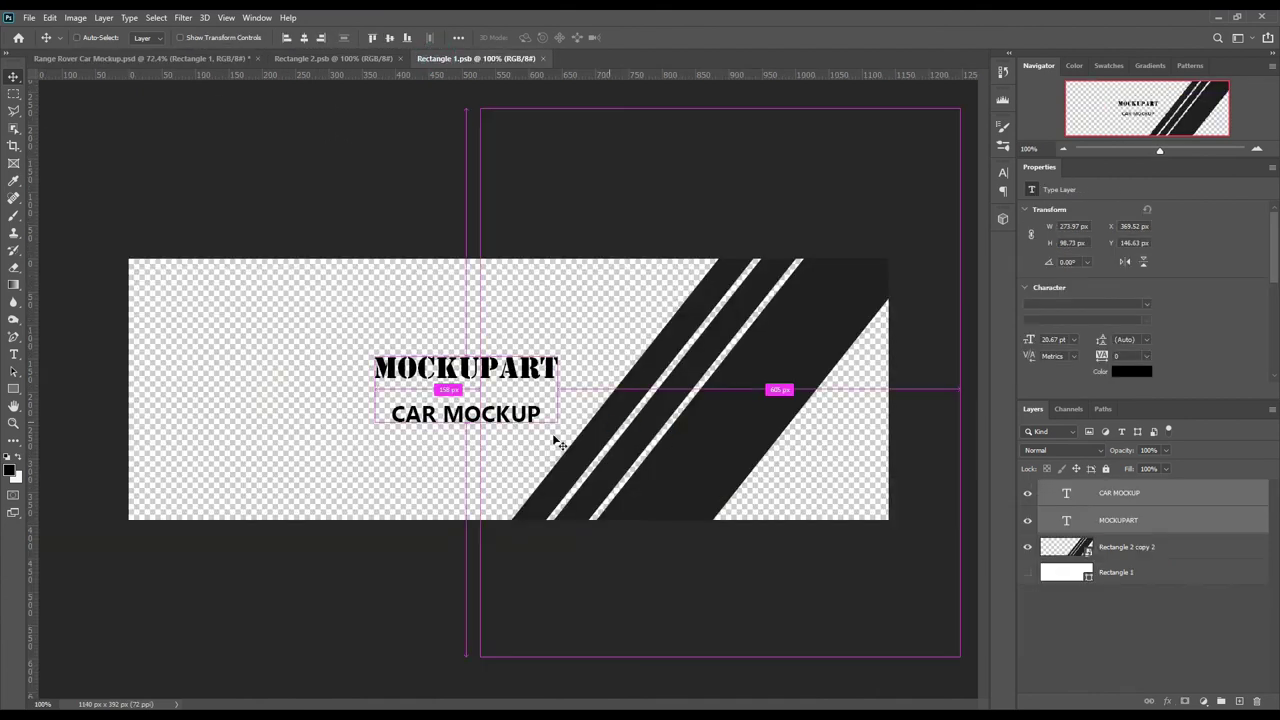
key(ctrl+t)
drag(535, 358, 561, 358)
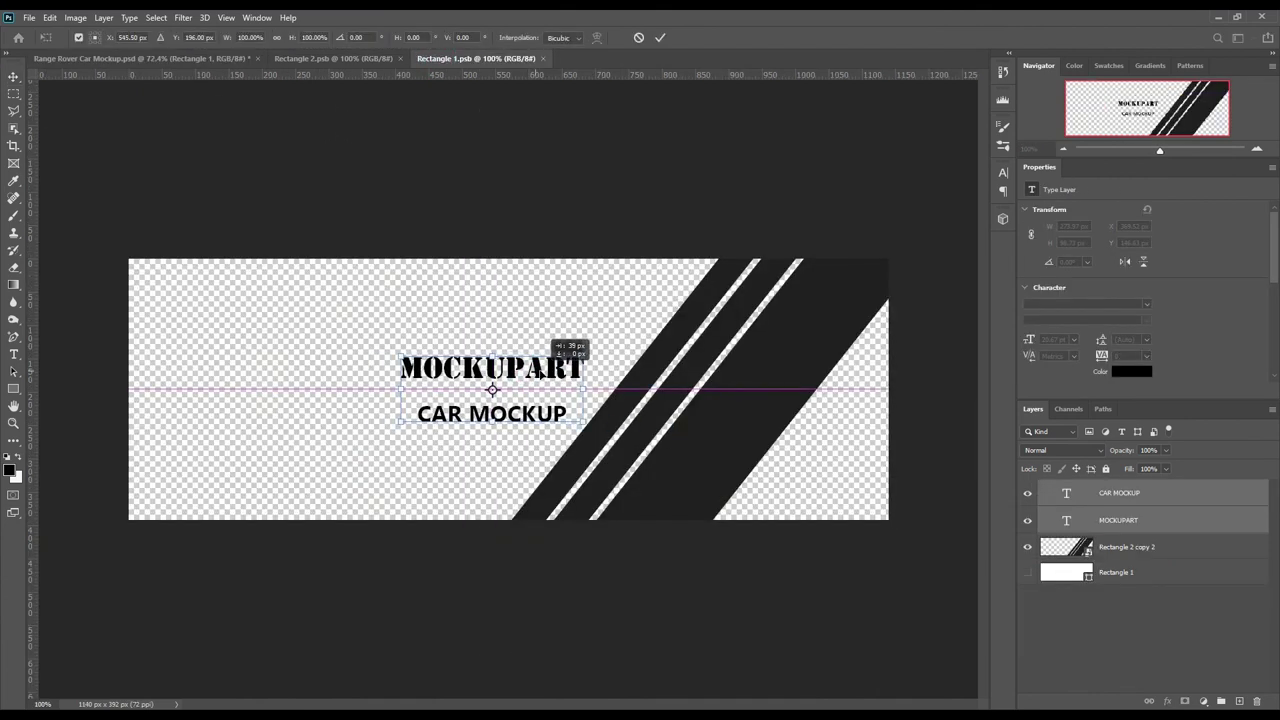
click(663, 40)
click(29, 17)
click(67, 165)
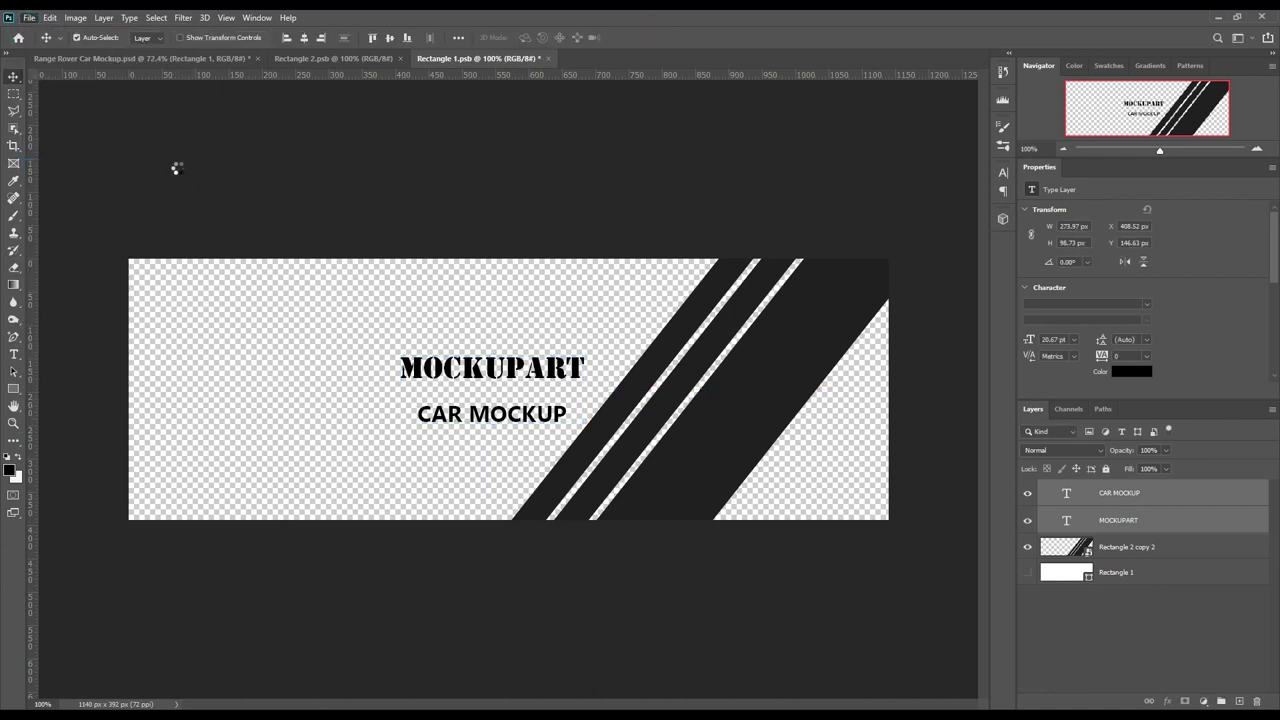
click(152, 57)
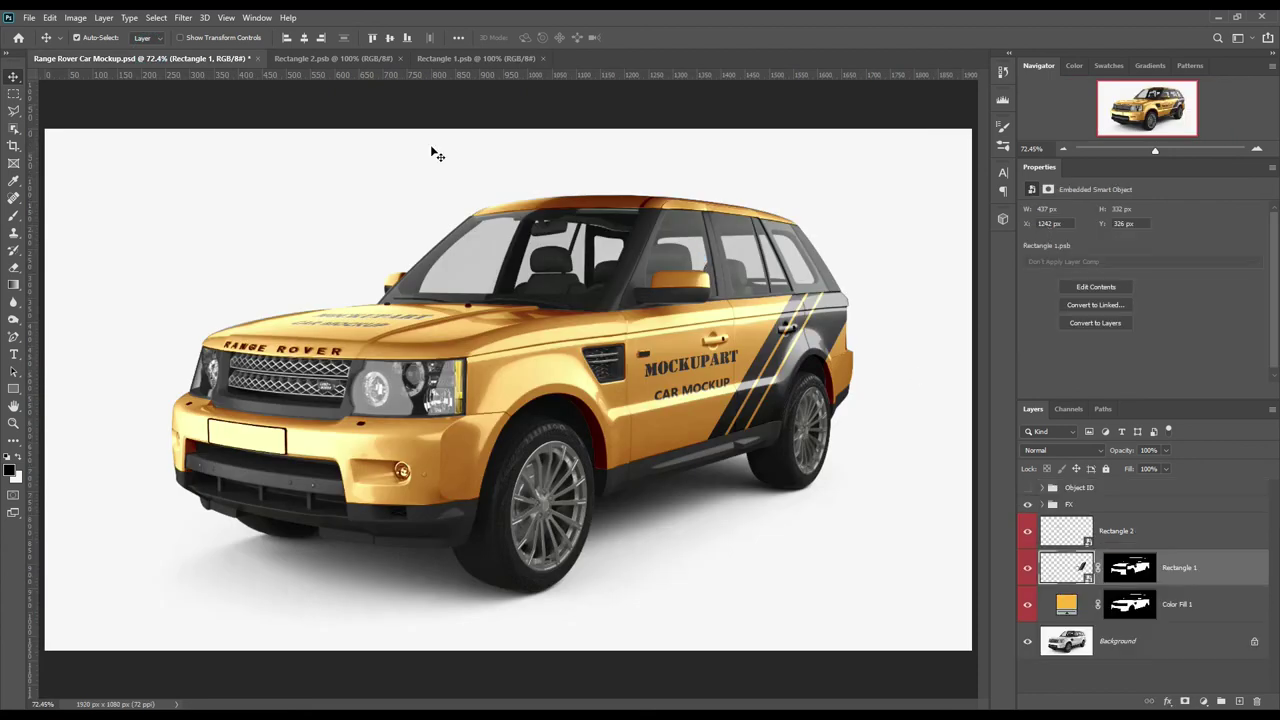
Step: Nudge CAR MOCKUP up closer under MOCKUPART and save the side panel
click(475, 58)
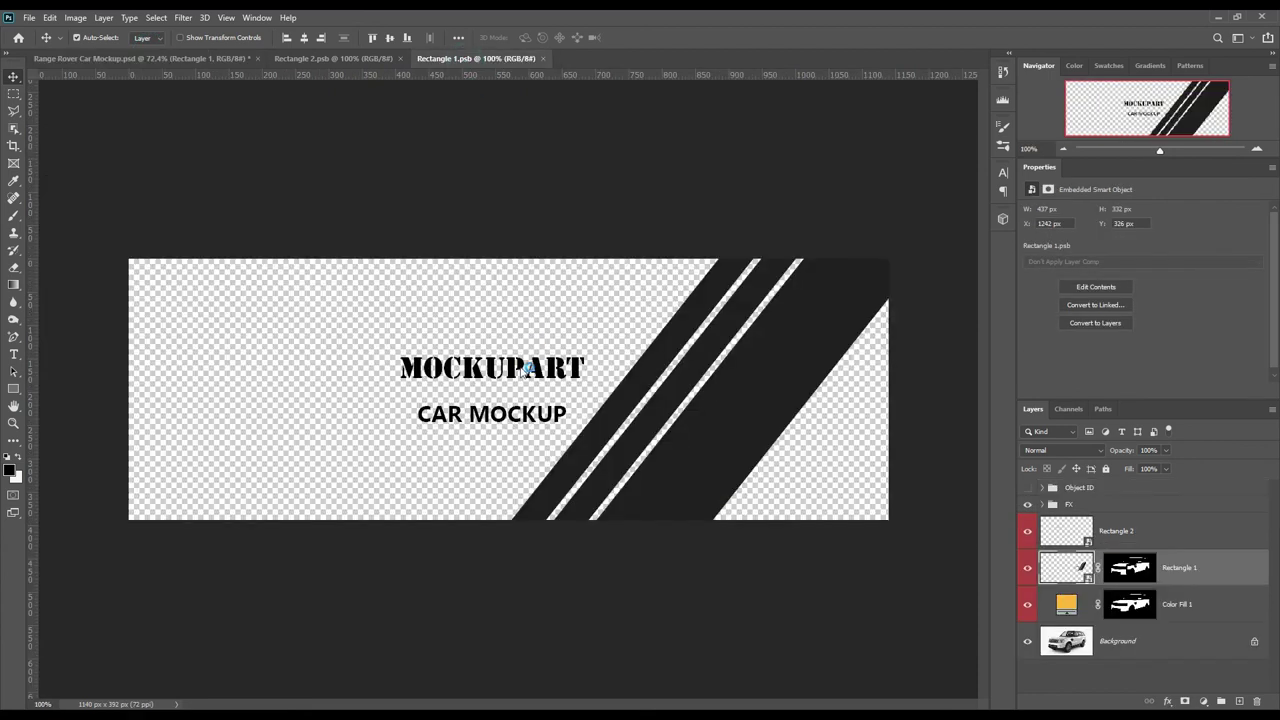
click(512, 415)
click(511, 458)
click(528, 420)
key(Up)
key(Up)
key(Up)
key(Up)
key(Up)
key(Up)
key(Up)
key(Up)
key(Up)
key(Up)
key(Up)
key(Up)
key(Up)
key(Up)
key(Up)
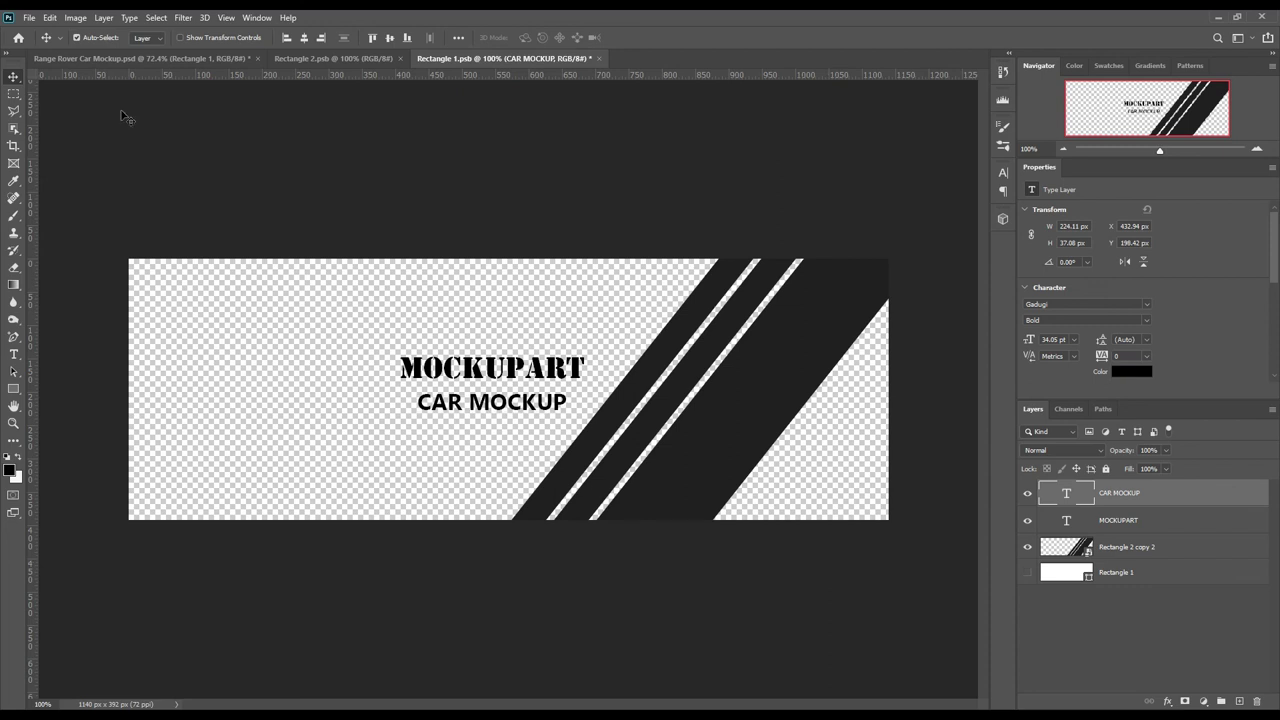
click(29, 17)
click(55, 164)
Step: In the car mockup, toggle Color Fill 1, Rectangle 1, Rectangle 2 and the FX group off and on
click(164, 56)
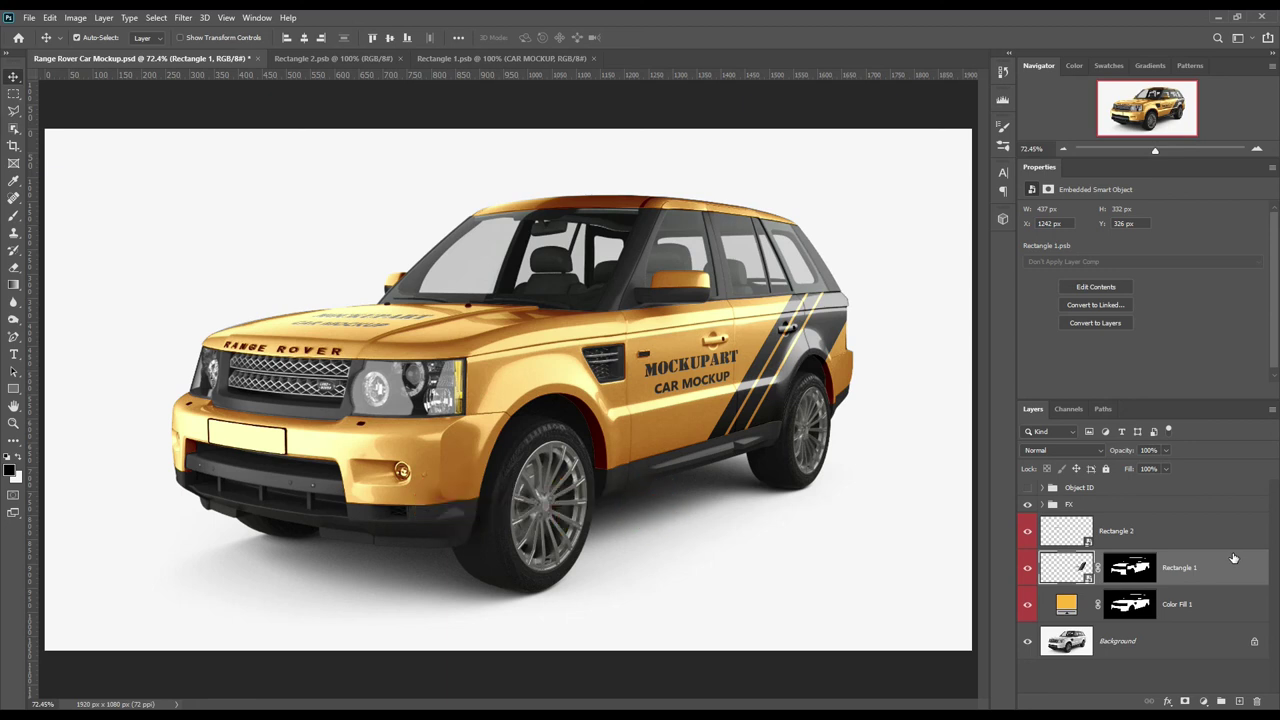
click(1029, 607)
click(1029, 607)
click(1029, 568)
click(1029, 568)
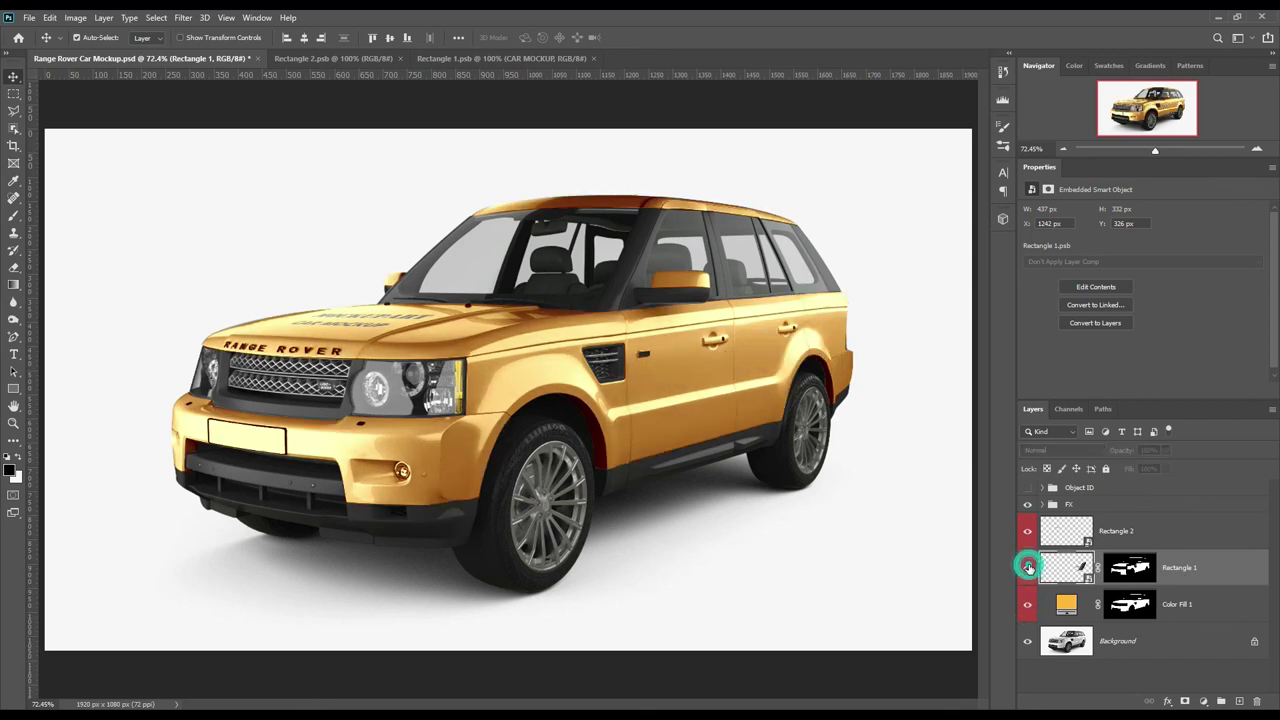
click(1029, 531)
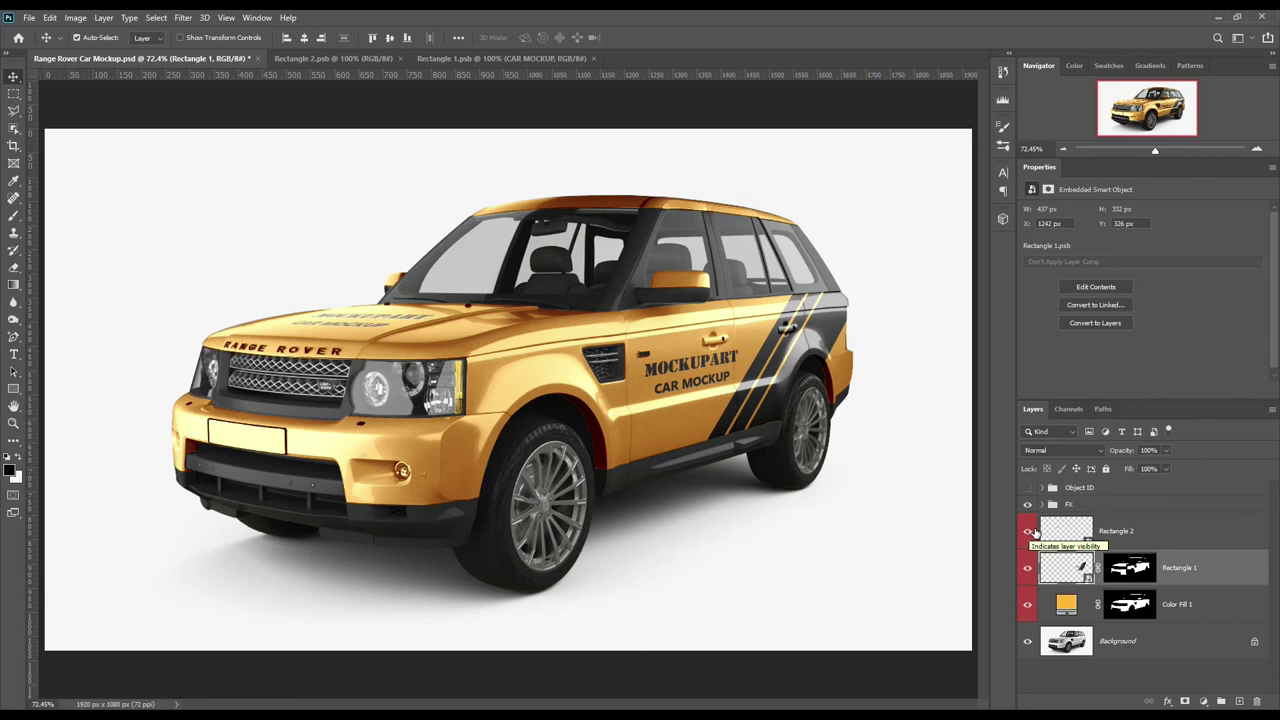
click(1030, 503)
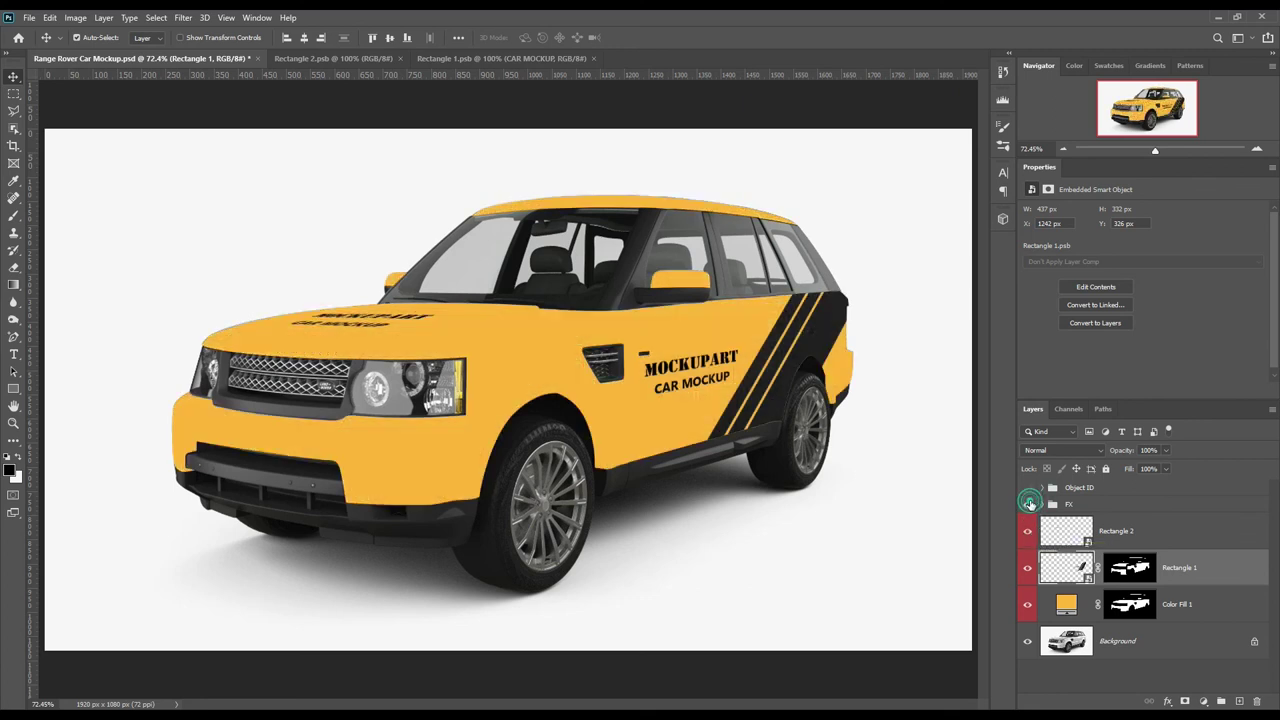
click(1030, 503)
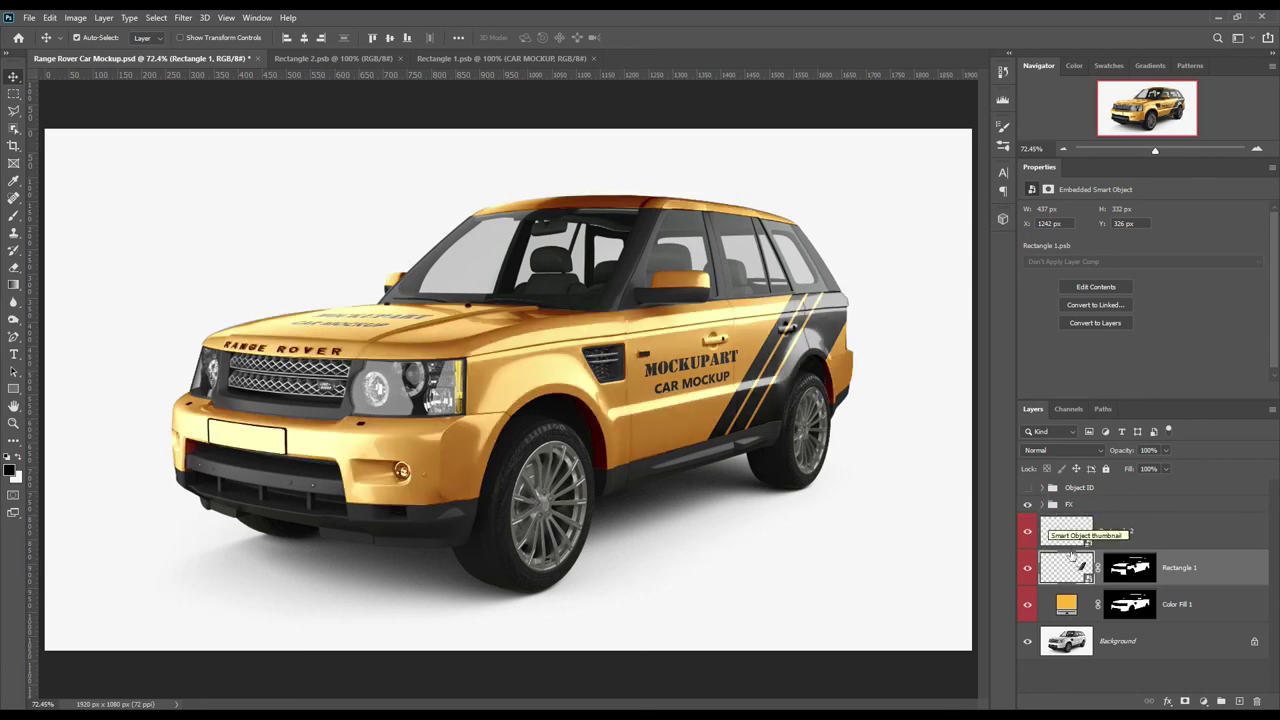